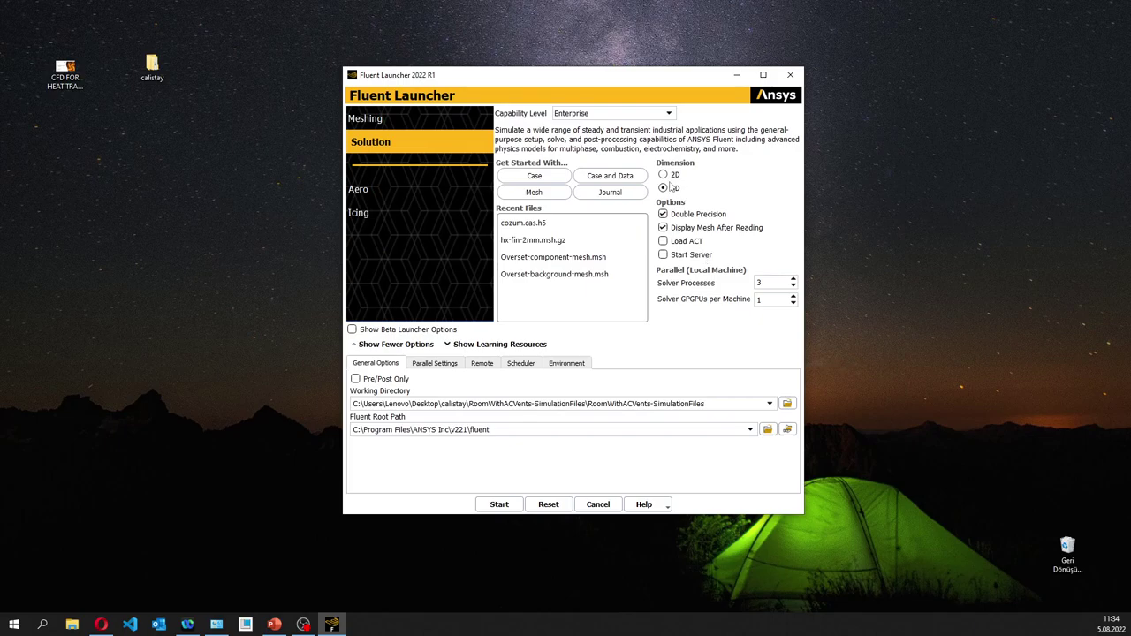
Start the 3D double-precision solver with 3 processes and read in the mesh file Room-AC_3D_Mesh.msh.gz.
{"action": "left_click", "coordinate": [509, 504]}
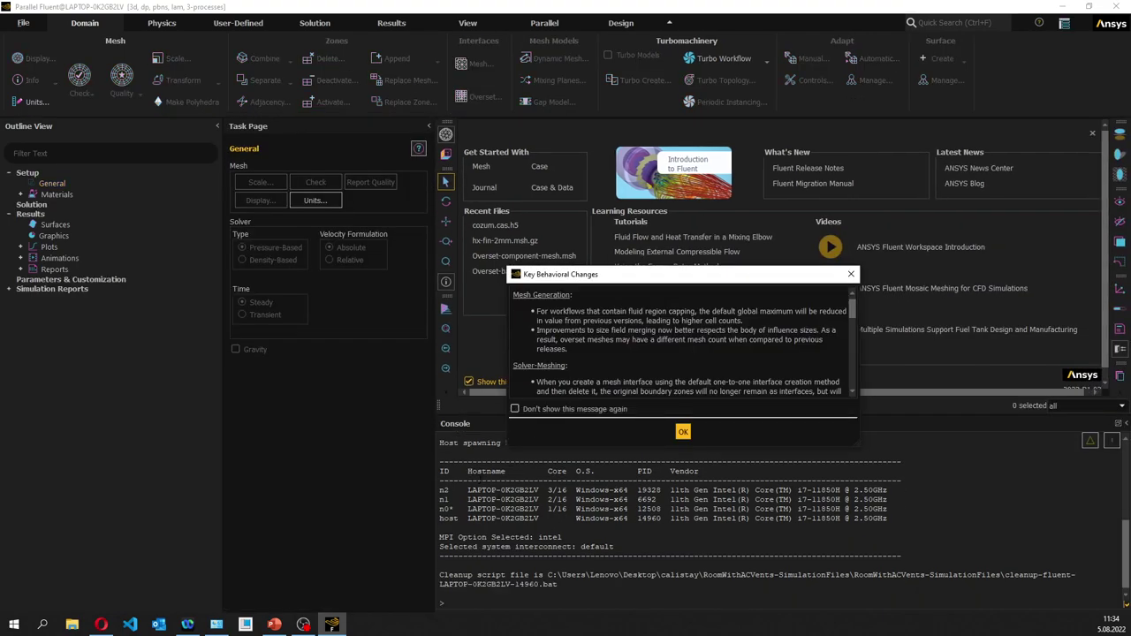
{"action": "left_click", "coordinate": [683, 432]}
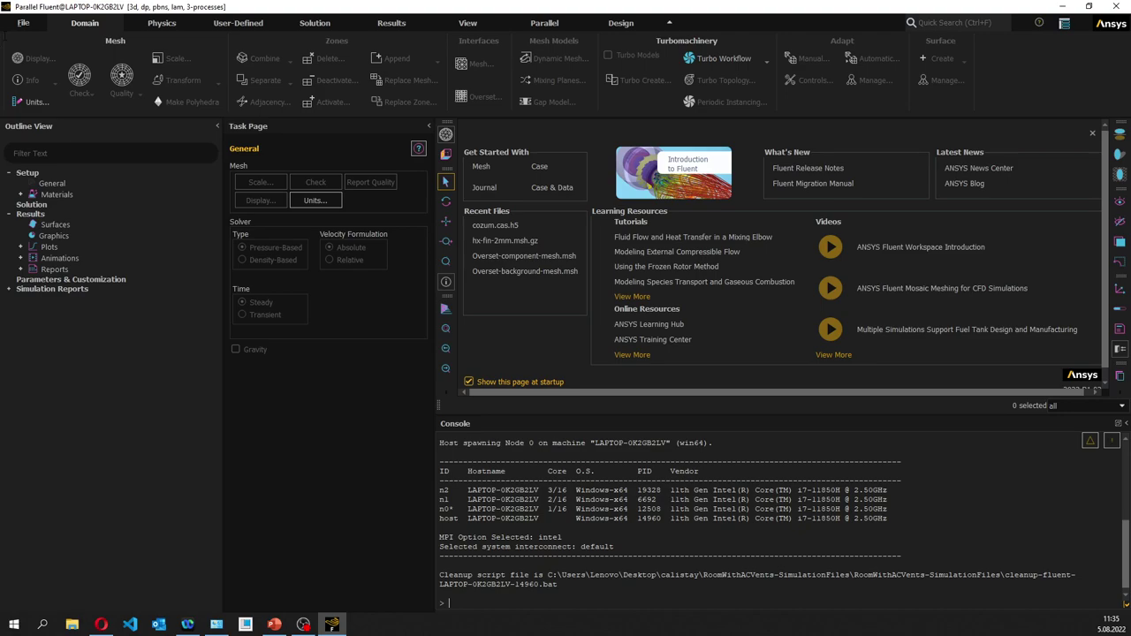
{"action": "left_click", "coordinate": [23, 22]}
{"action": "mouse_move", "coordinate": [37, 38]}
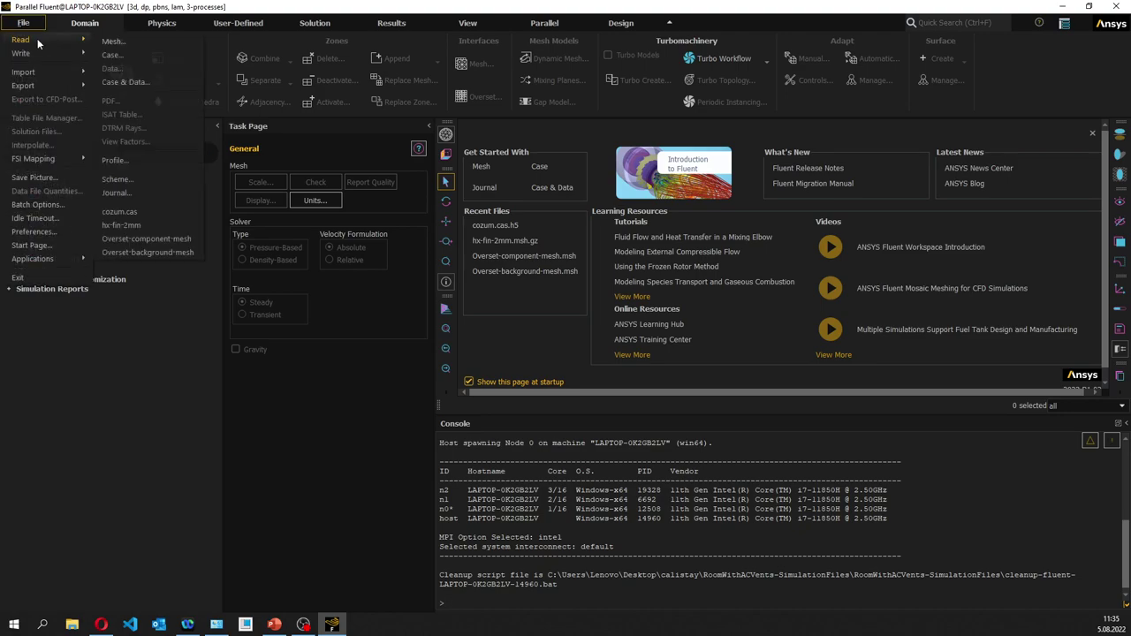
{"action": "left_click", "coordinate": [100, 43]}
{"action": "left_click", "coordinate": [580, 385]}
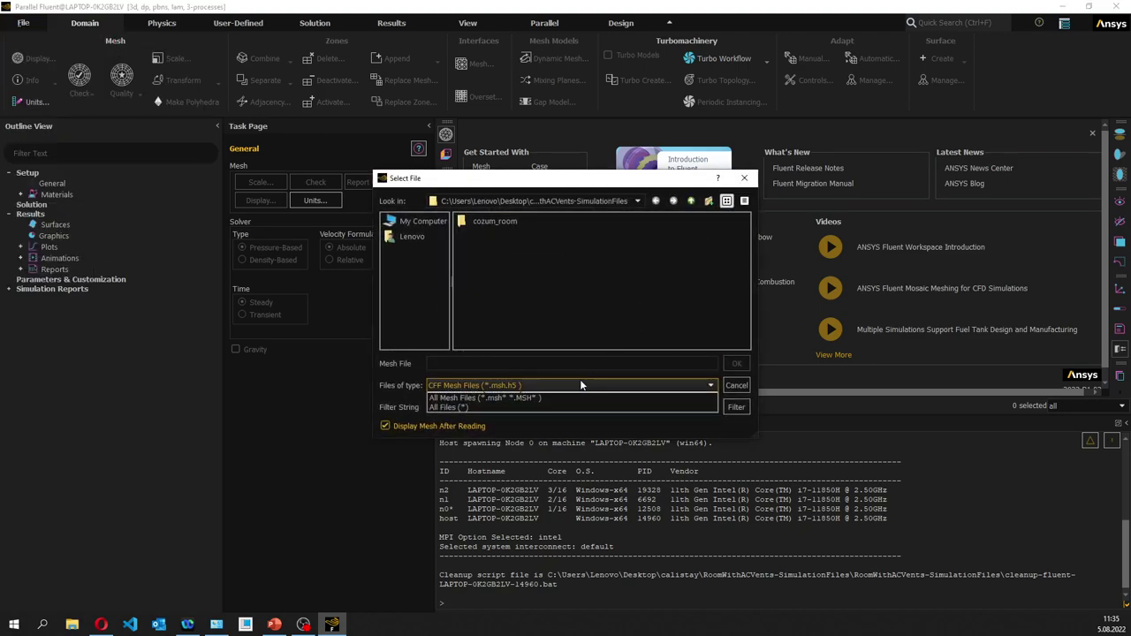
{"action": "left_click", "coordinate": [550, 395]}
{"action": "left_click", "coordinate": [491, 237]}
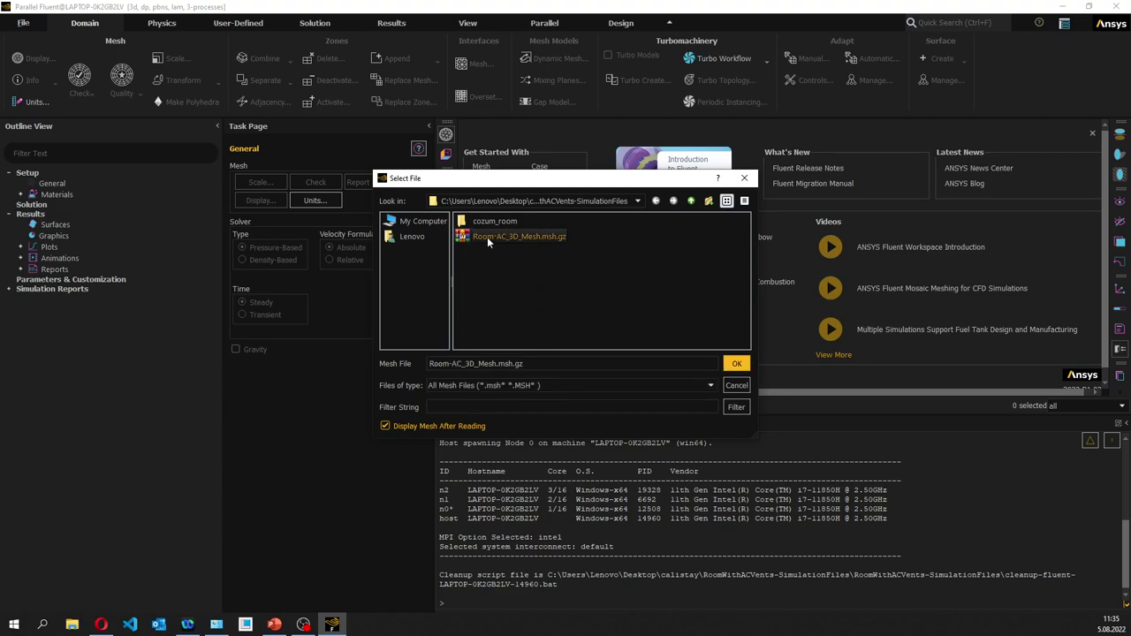
{"action": "left_click", "coordinate": [735, 364]}
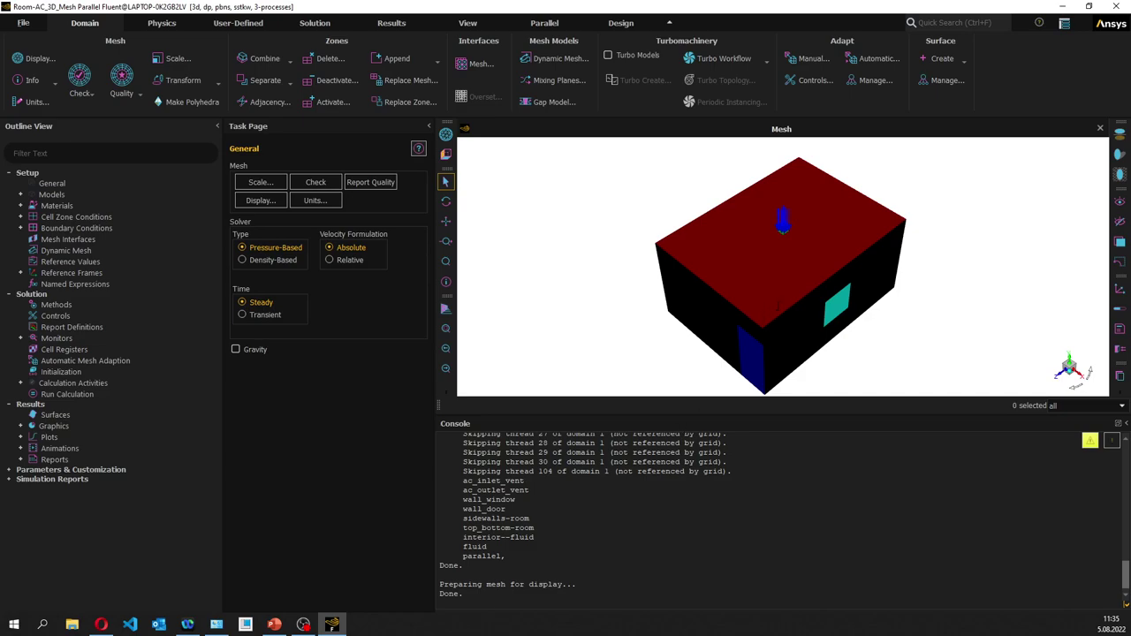
Display the room mesh with edges and faces on all surfaces, and run a mesh check.
{"action": "left_click", "coordinate": [36, 59]}
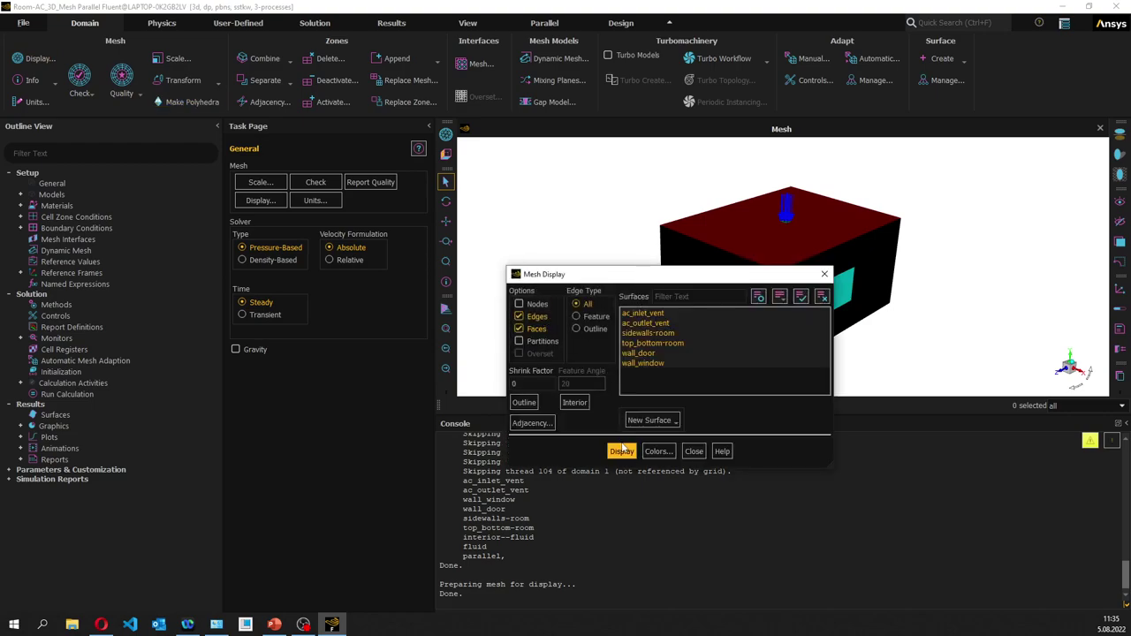
{"action": "left_click", "coordinate": [824, 274]}
{"action": "scroll", "coordinate": [830, 286], "scroll_direction": "up", "scroll_amount": 3}
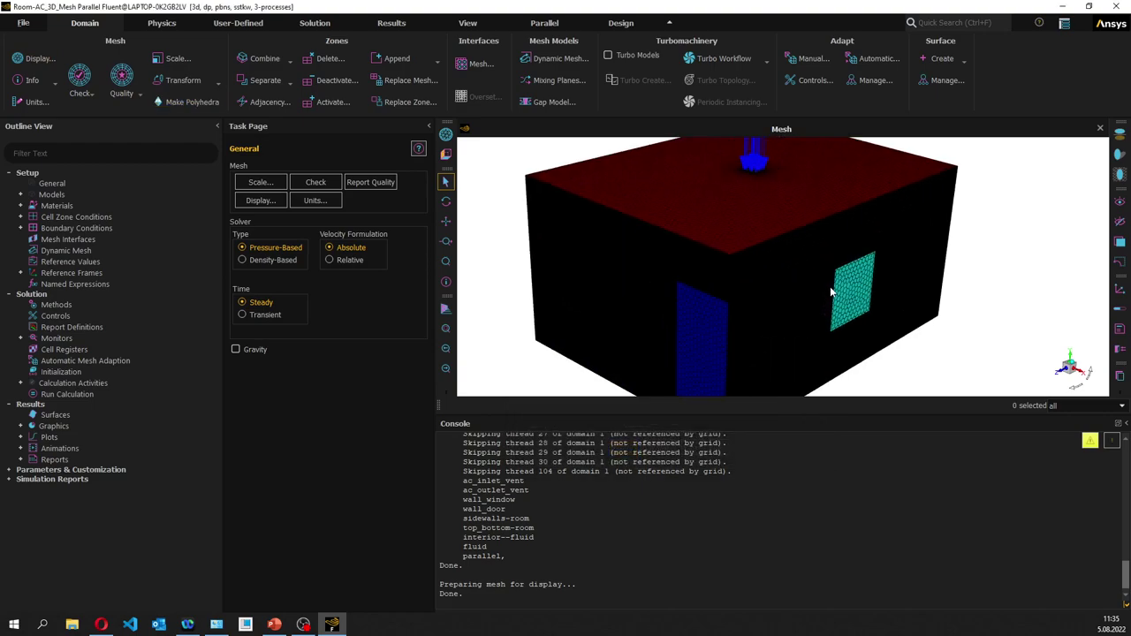
{"action": "left_click_drag", "start_coordinate": [896, 267], "coordinate": [716, 268]}
{"action": "scroll", "coordinate": [663, 252], "scroll_direction": "up", "scroll_amount": 5}
{"action": "scroll", "coordinate": [674, 218], "scroll_direction": "down", "scroll_amount": 8}
{"action": "scroll", "coordinate": [718, 366], "scroll_direction": "down", "scroll_amount": 3}
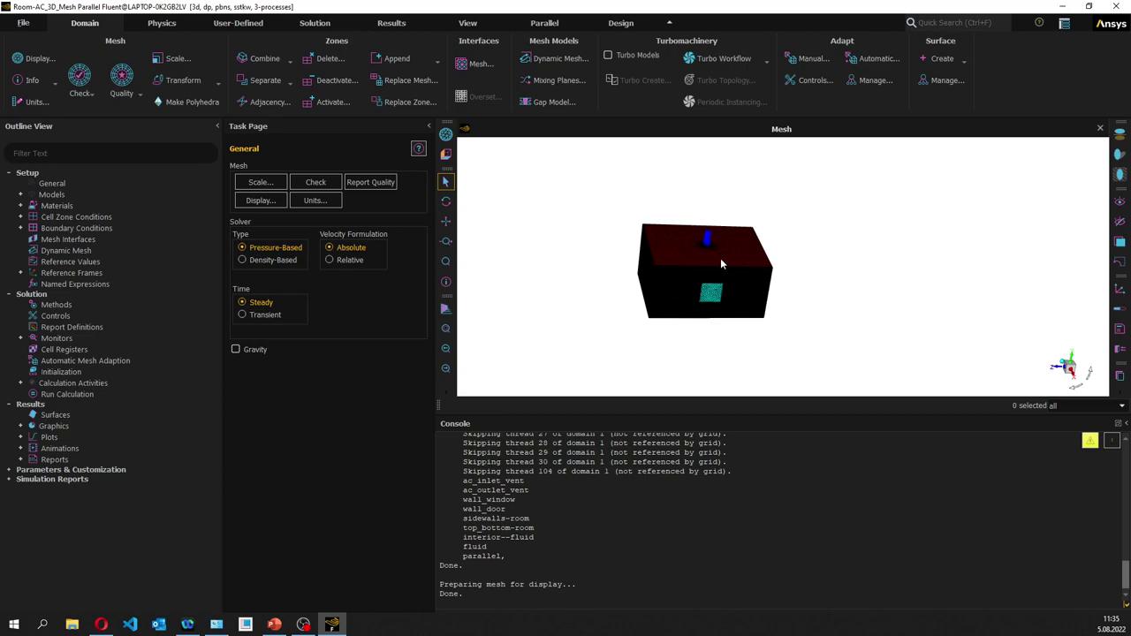
{"action": "left_click", "coordinate": [92, 93]}
{"action": "left_click", "coordinate": [98, 108]}
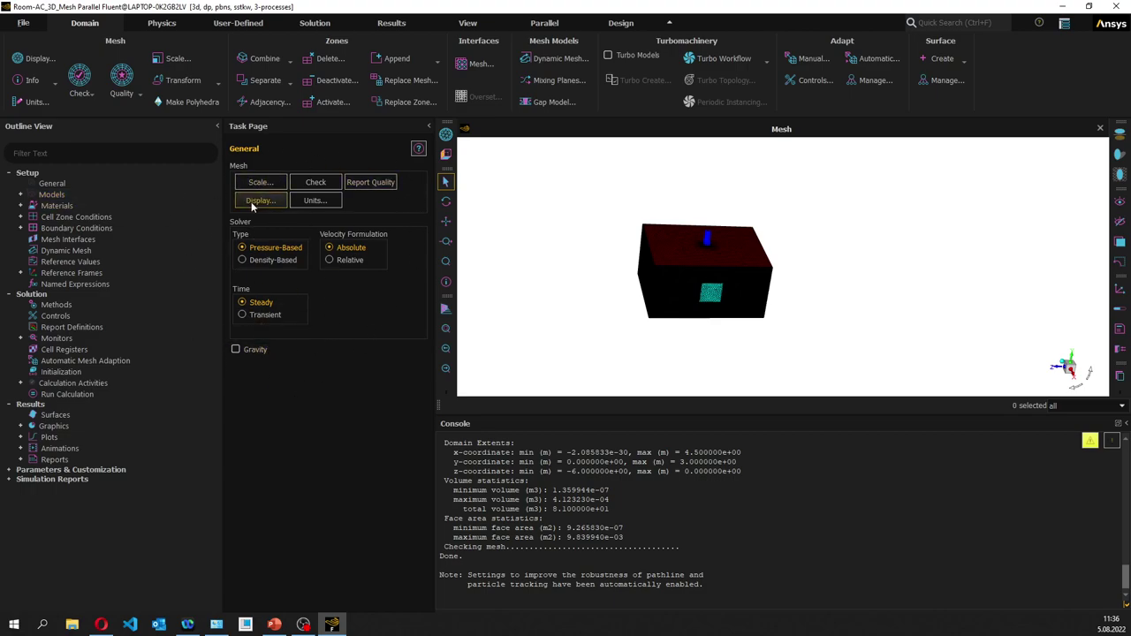
Enable the energy equation in the physics models.
{"action": "left_click", "coordinate": [20, 194]}
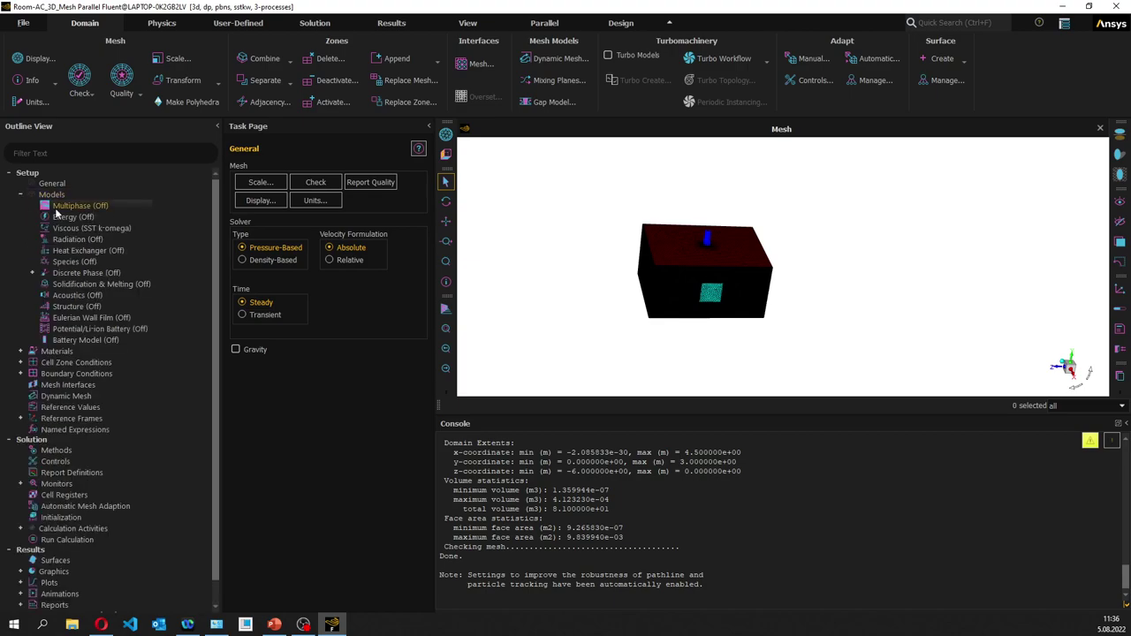
{"action": "double_click", "coordinate": [66, 218]}
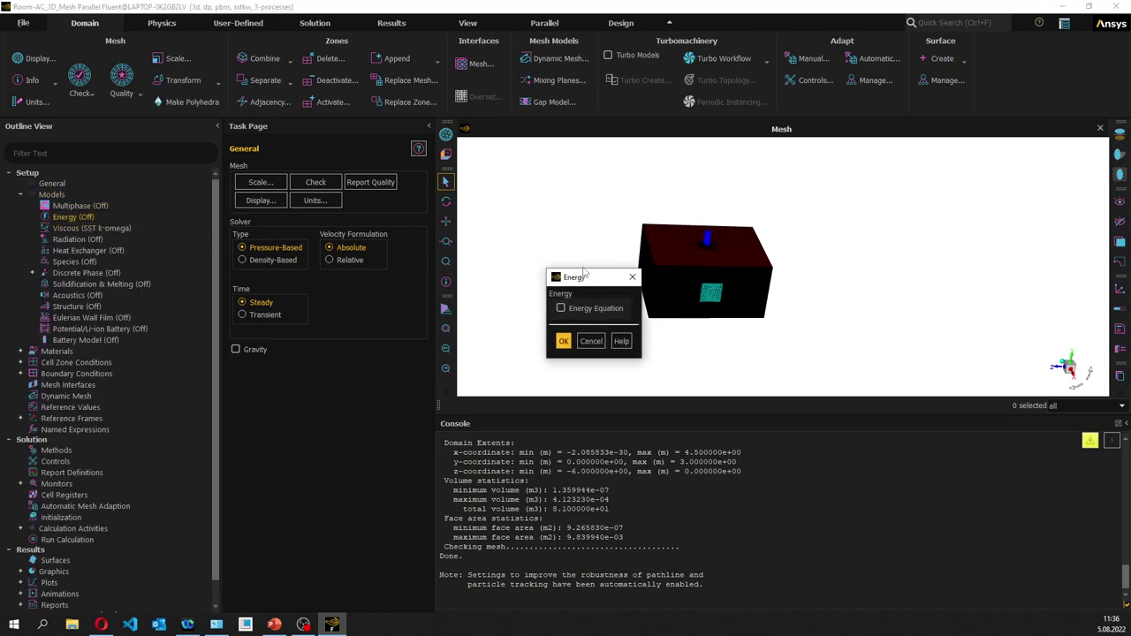
{"action": "left_click_drag", "start_coordinate": [592, 279], "coordinate": [312, 143]}
{"action": "left_click", "coordinate": [278, 170]}
{"action": "left_click", "coordinate": [281, 205]}
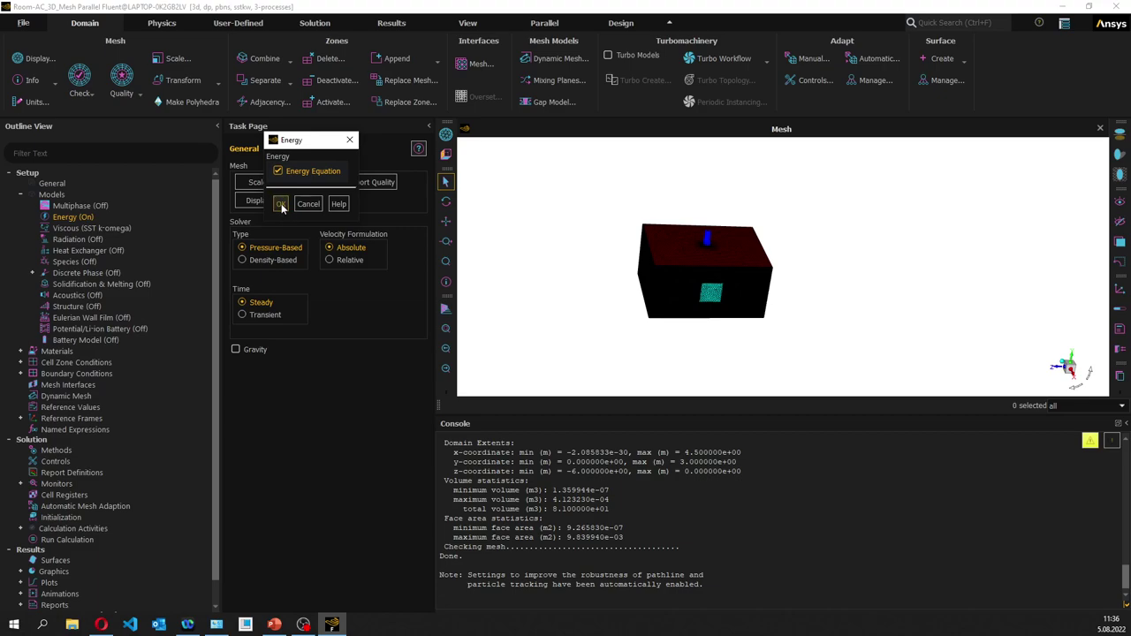
Accept the SST k-omega viscous model with the production limiter on.
{"action": "double_click", "coordinate": [105, 230]}
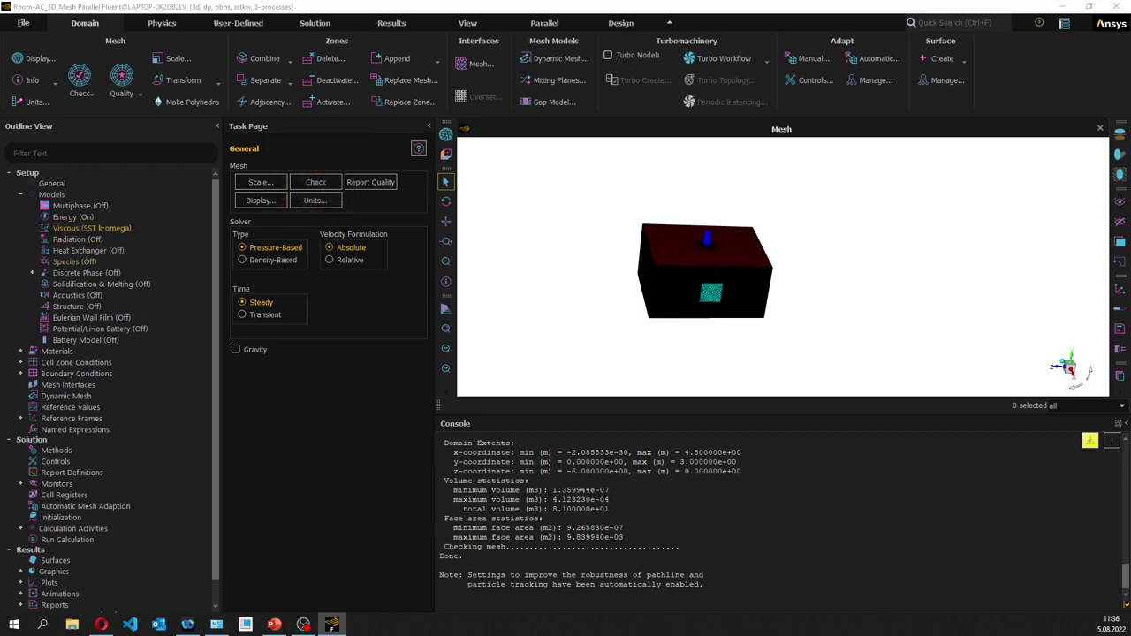
{"action": "left_click_drag", "start_coordinate": [306, 193], "coordinate": [314, 110]}
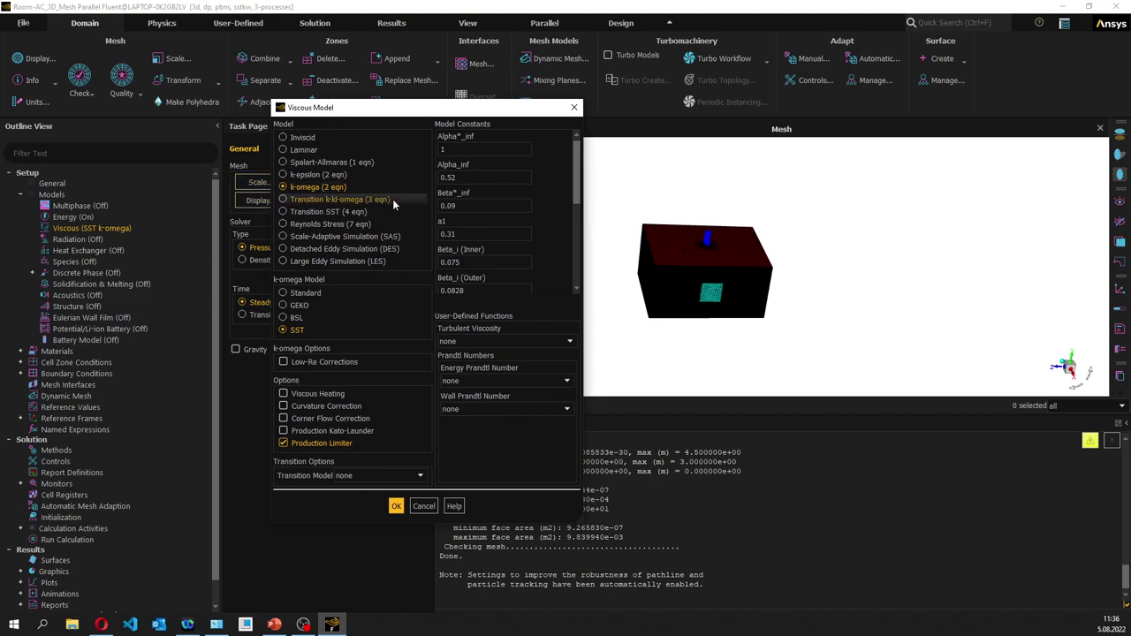
{"action": "left_click", "coordinate": [400, 503]}
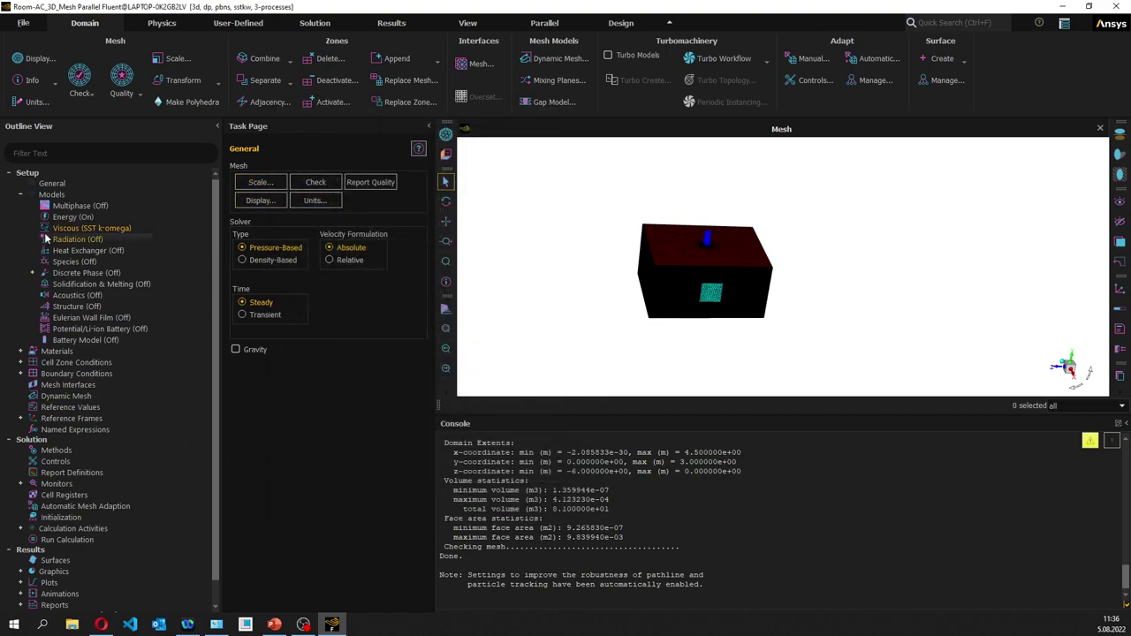
{"action": "left_click", "coordinate": [22, 195]}
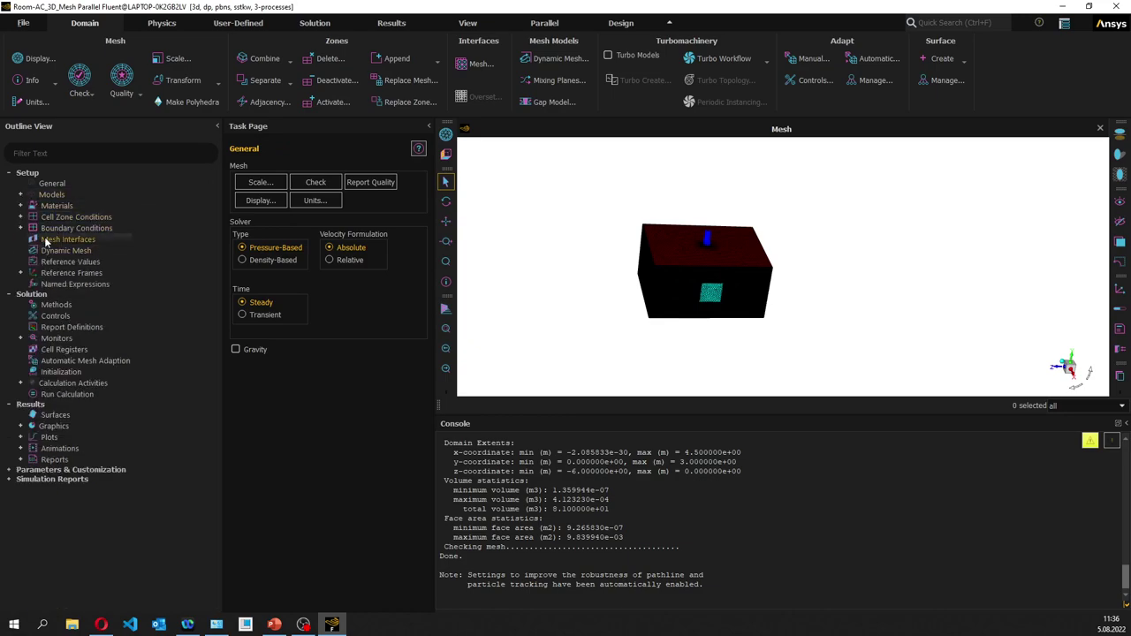
Bring up the boundary conditions and group the zones by zone type.
{"action": "left_click", "coordinate": [20, 228]}
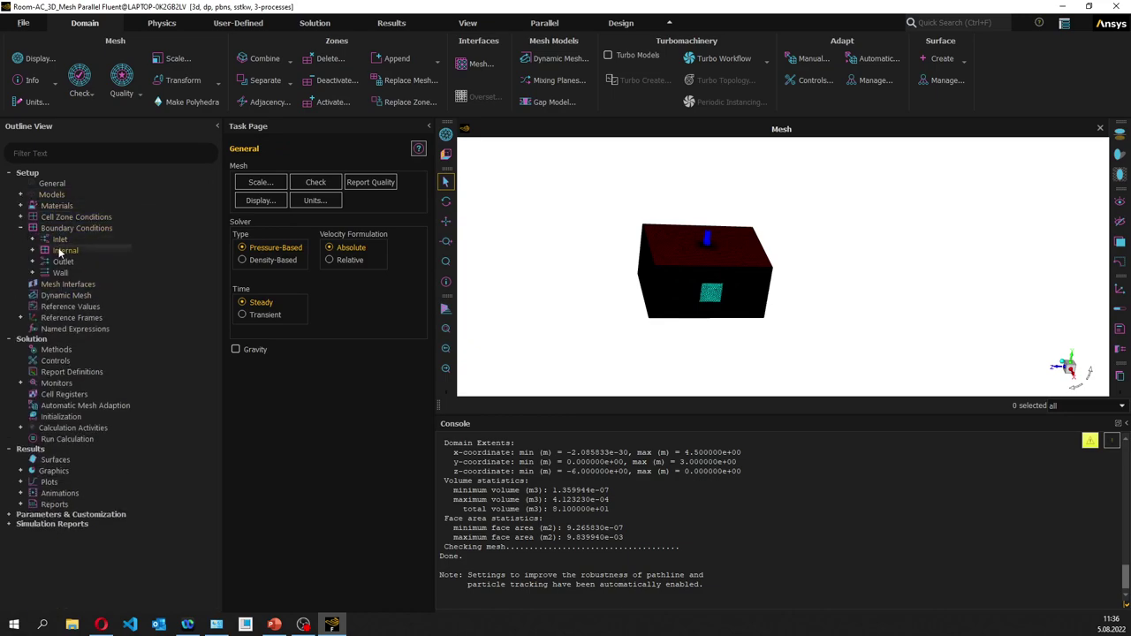
{"action": "double_click", "coordinate": [76, 228]}
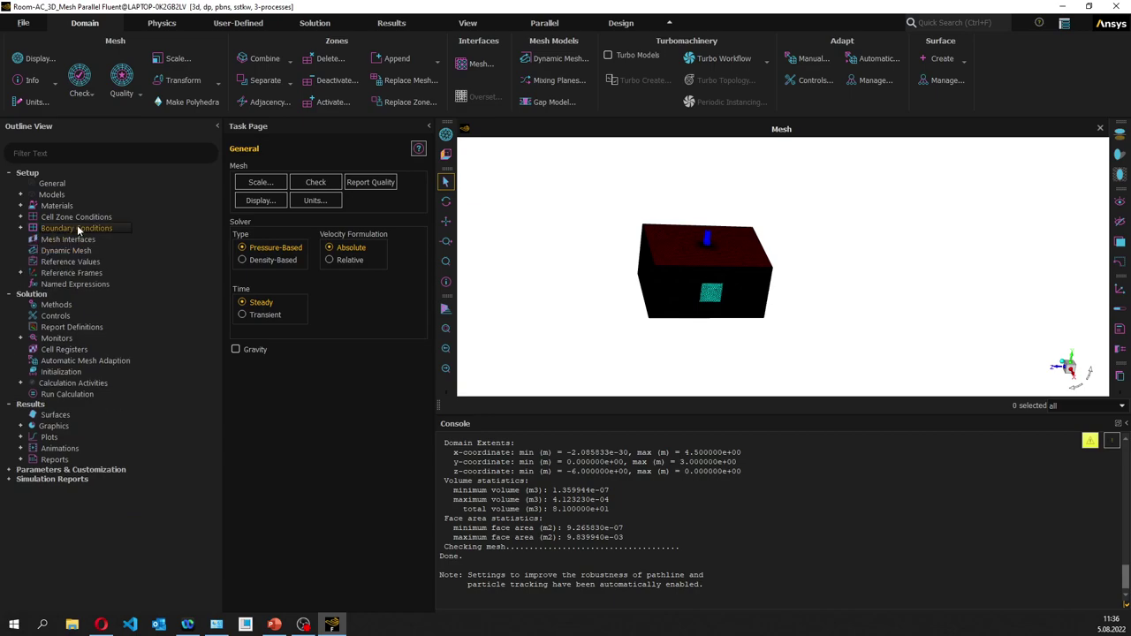
{"action": "left_click", "coordinate": [414, 170]}
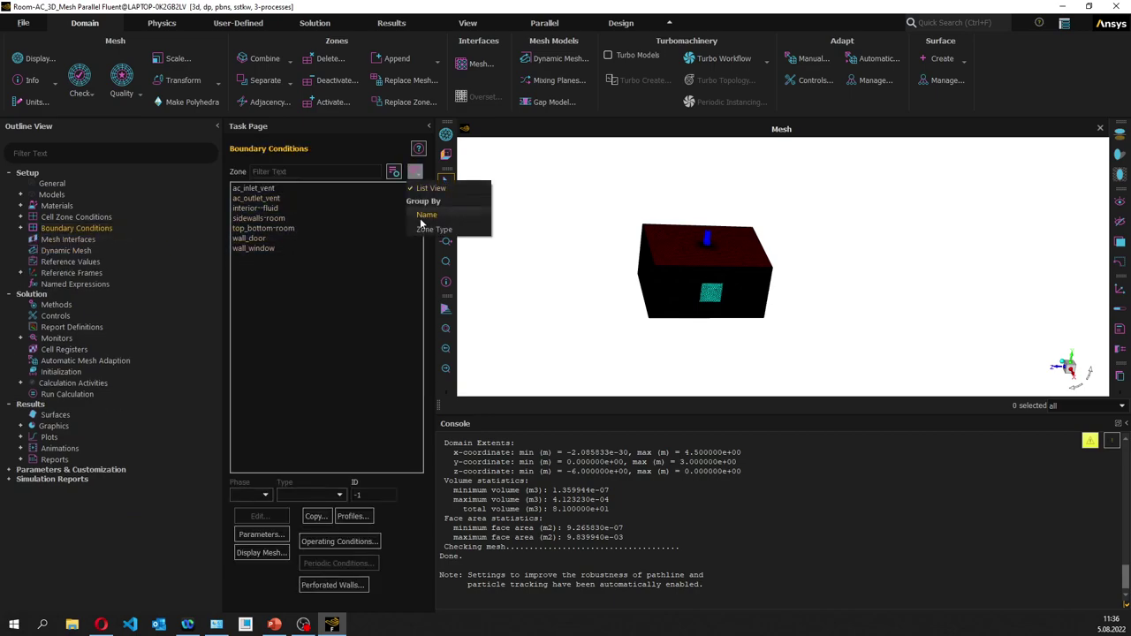
{"action": "left_click", "coordinate": [442, 224]}
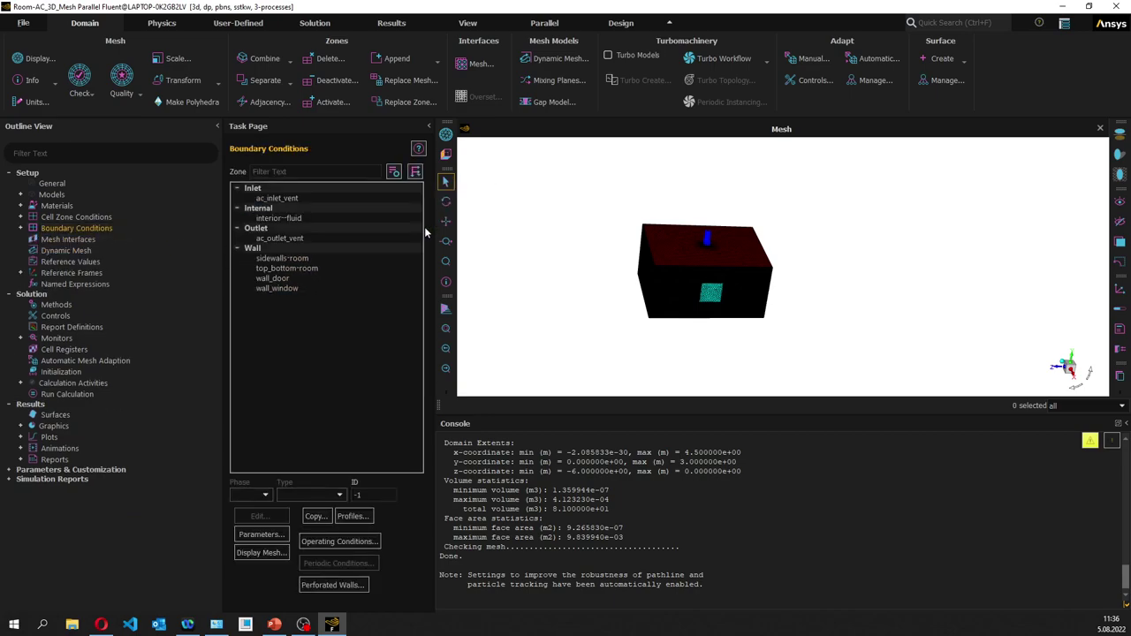
Set the ac_inlet_vent mass flow rate to 0.15 kg/s with the flow direction normal to the boundary.
{"action": "left_click", "coordinate": [265, 200]}
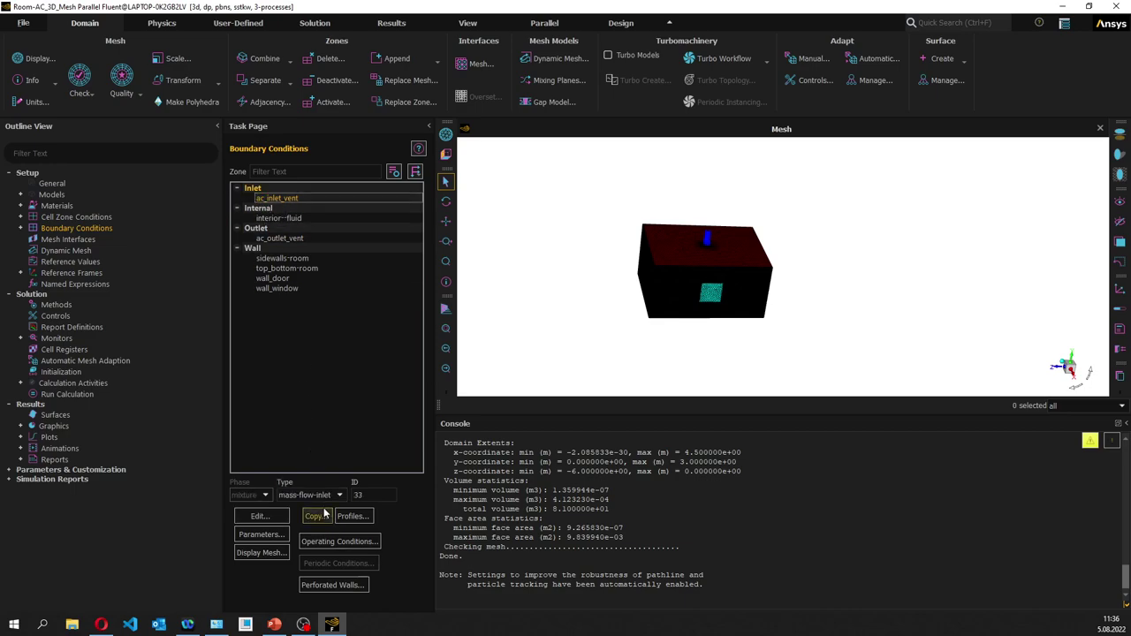
{"action": "left_click", "coordinate": [276, 518]}
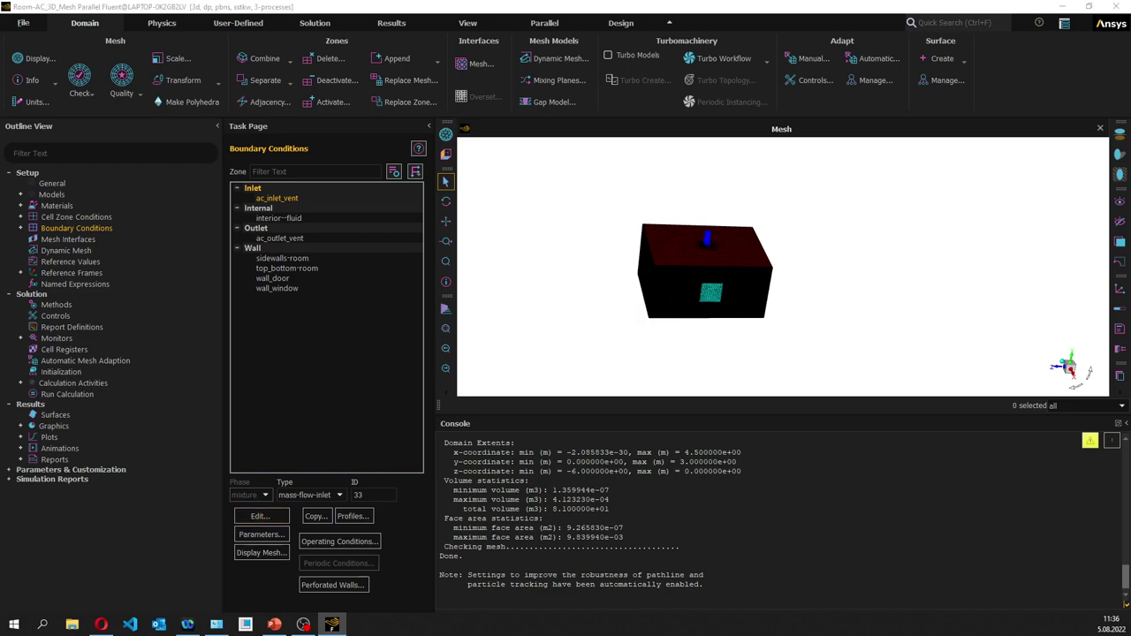
{"action": "left_click_drag", "start_coordinate": [775, 240], "coordinate": [656, 239]}
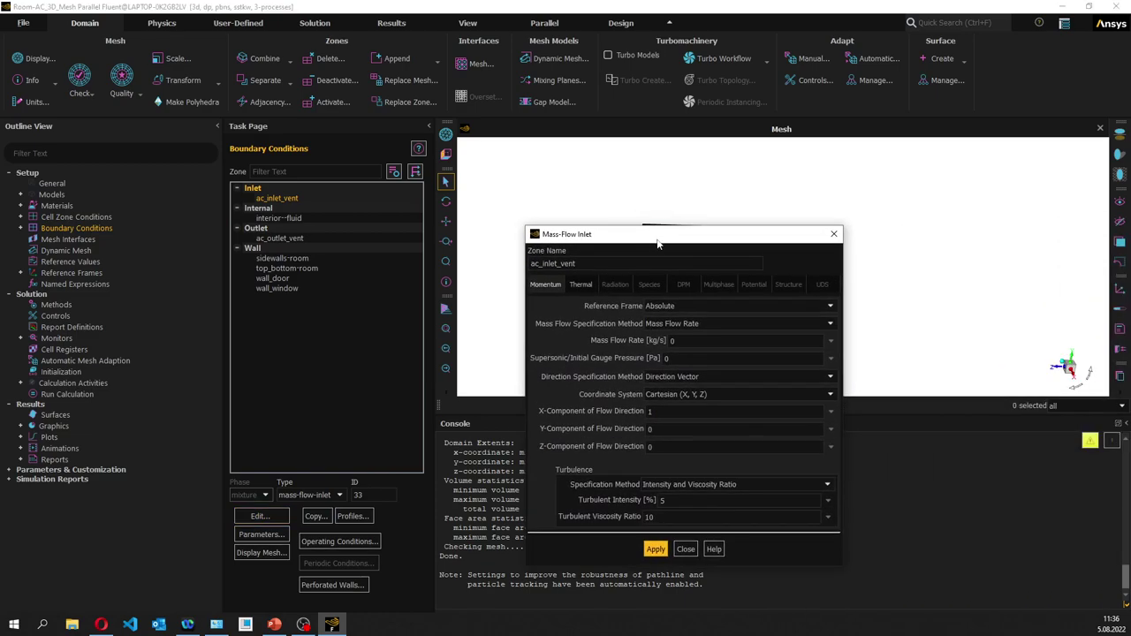
{"action": "left_click_drag", "start_coordinate": [731, 235], "coordinate": [442, 193]}
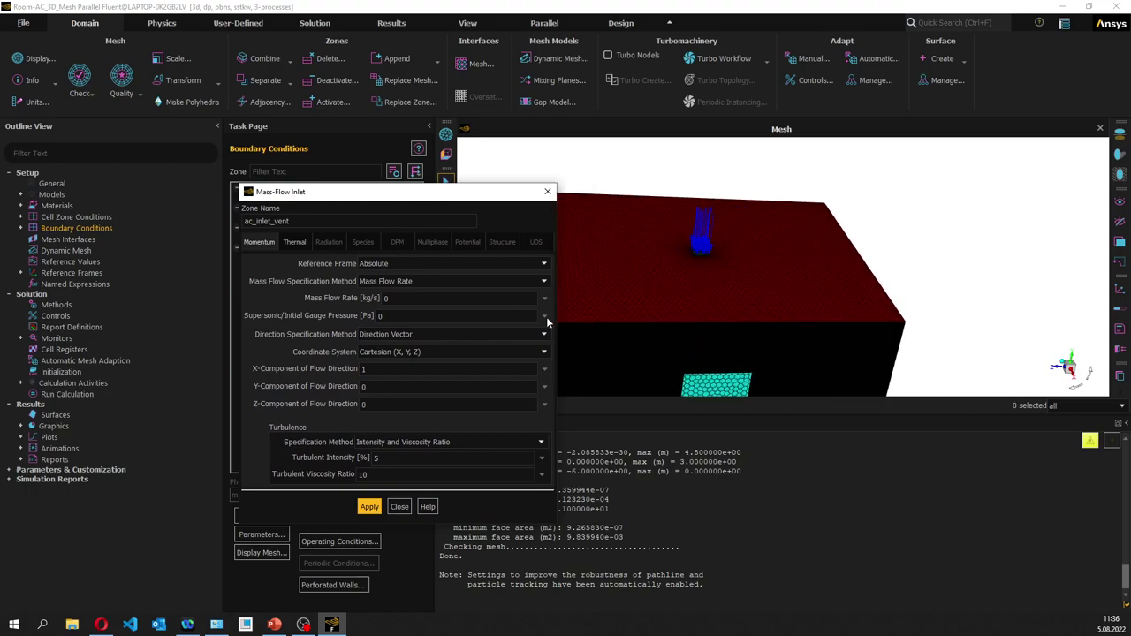
{"action": "left_click", "coordinate": [398, 298]}
{"action": "double_click", "coordinate": [387, 298]}
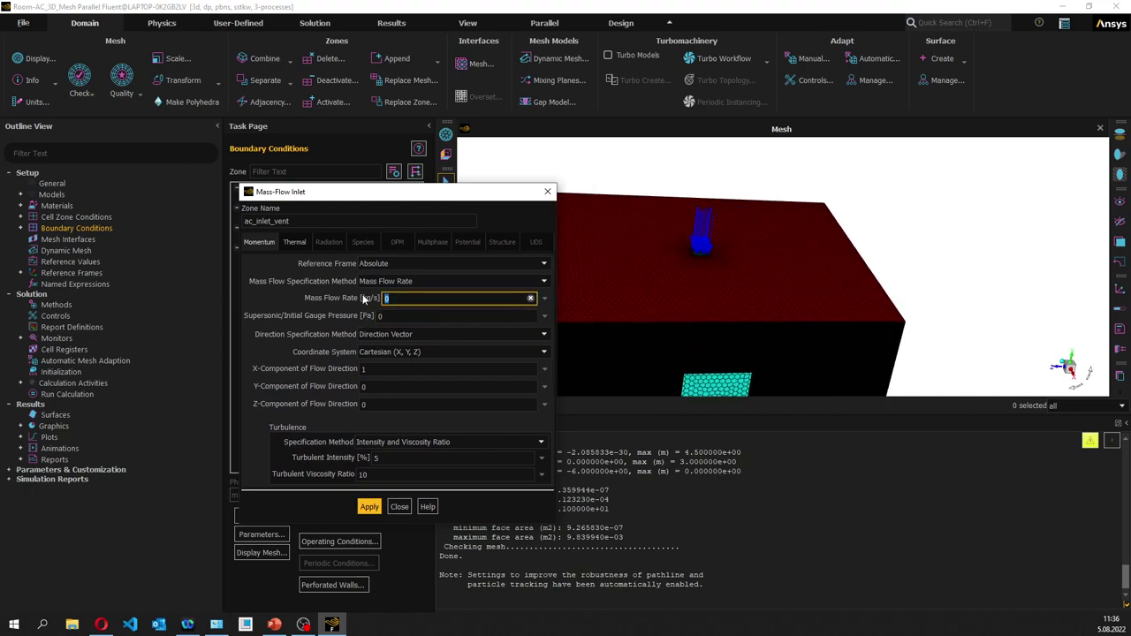
{"action": "type", "text": "0.15"}
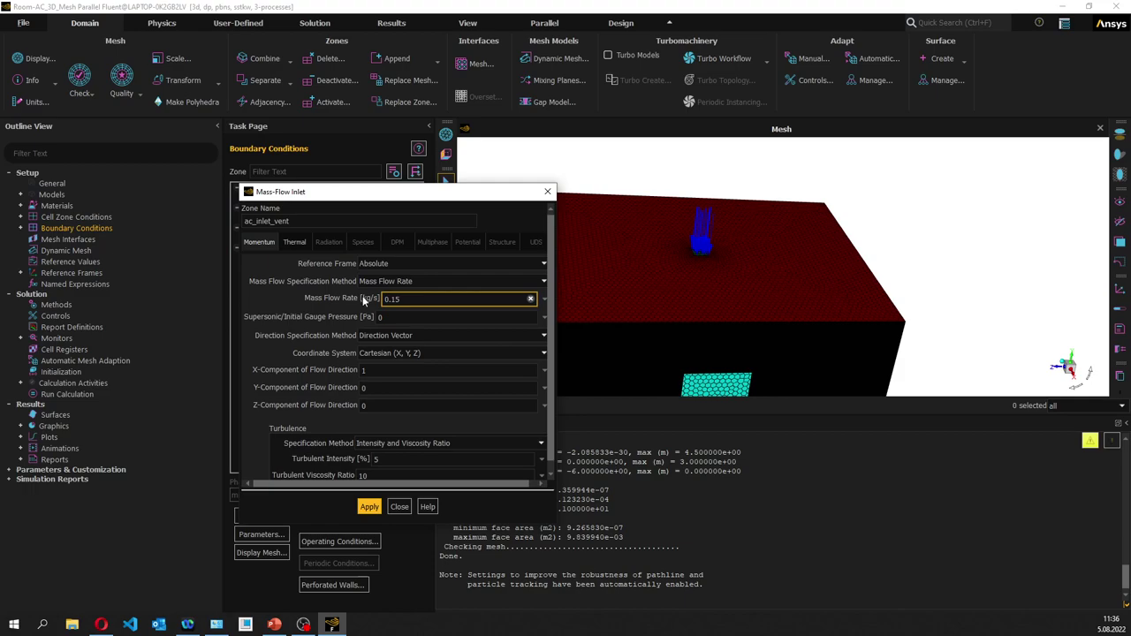
{"action": "left_click", "coordinate": [398, 335]}
{"action": "left_click", "coordinate": [409, 358]}
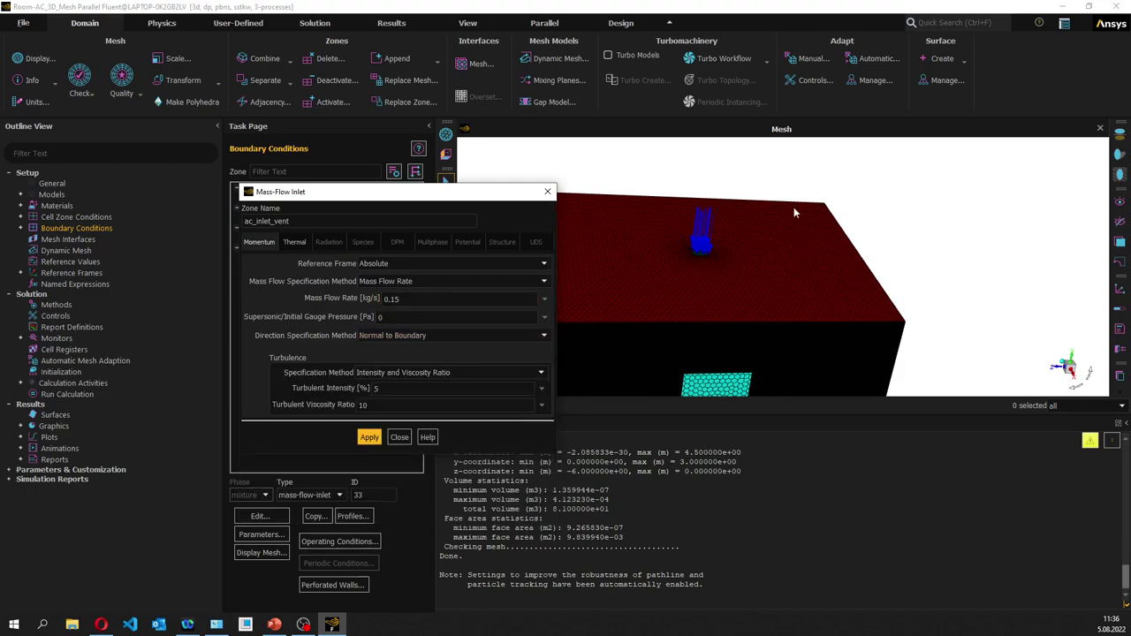
Specify the inlet vent's turbulence by Intensity and Hydraulic Diameter, with a hydraulic diameter of 0.25 m.
{"action": "left_click", "coordinate": [448, 373]}
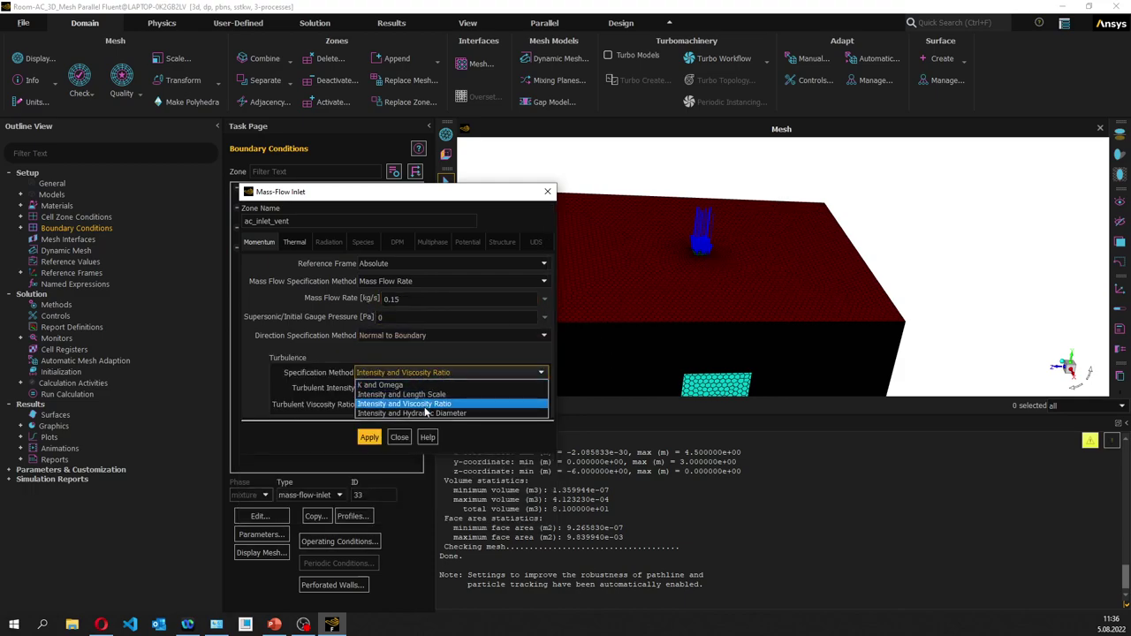
{"action": "left_click", "coordinate": [389, 412]}
{"action": "left_click", "coordinate": [389, 405]}
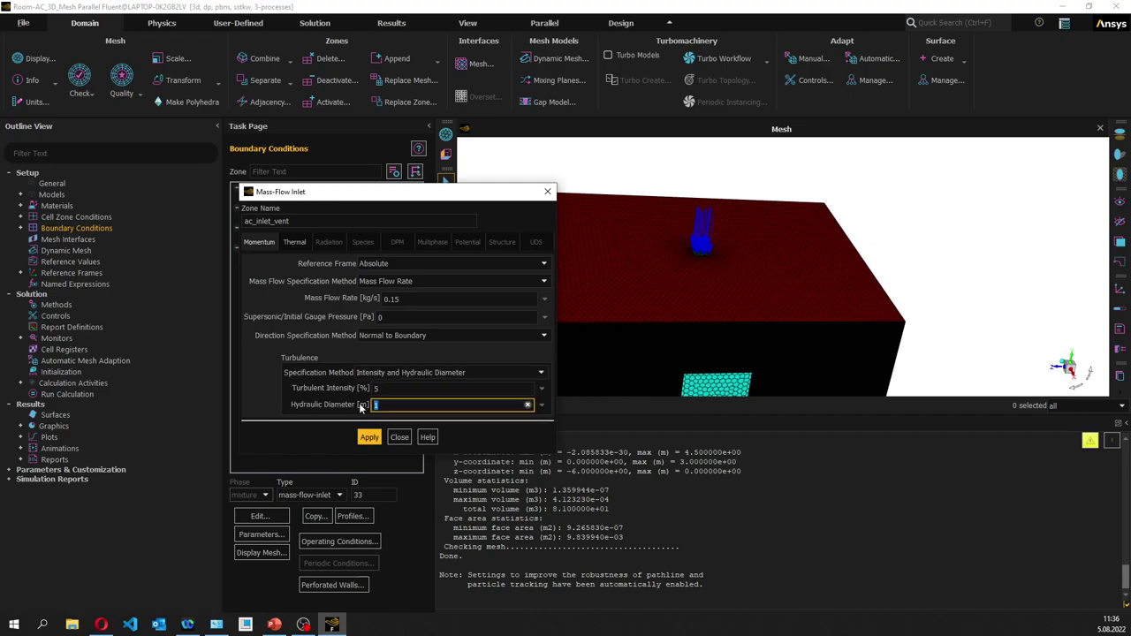
{"action": "type", "text": "0.25"}
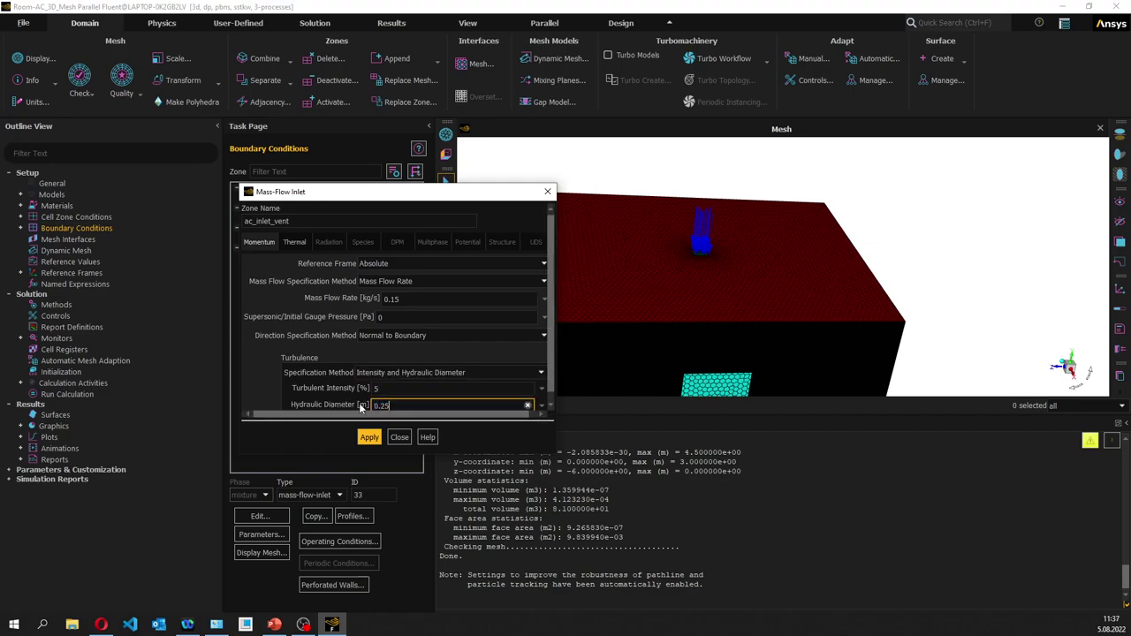
Set the inlet vent's total temperature to 293 K and apply the mass-flow inlet conditions.
{"action": "left_click", "coordinate": [296, 242]}
{"action": "double_click", "coordinate": [329, 262]}
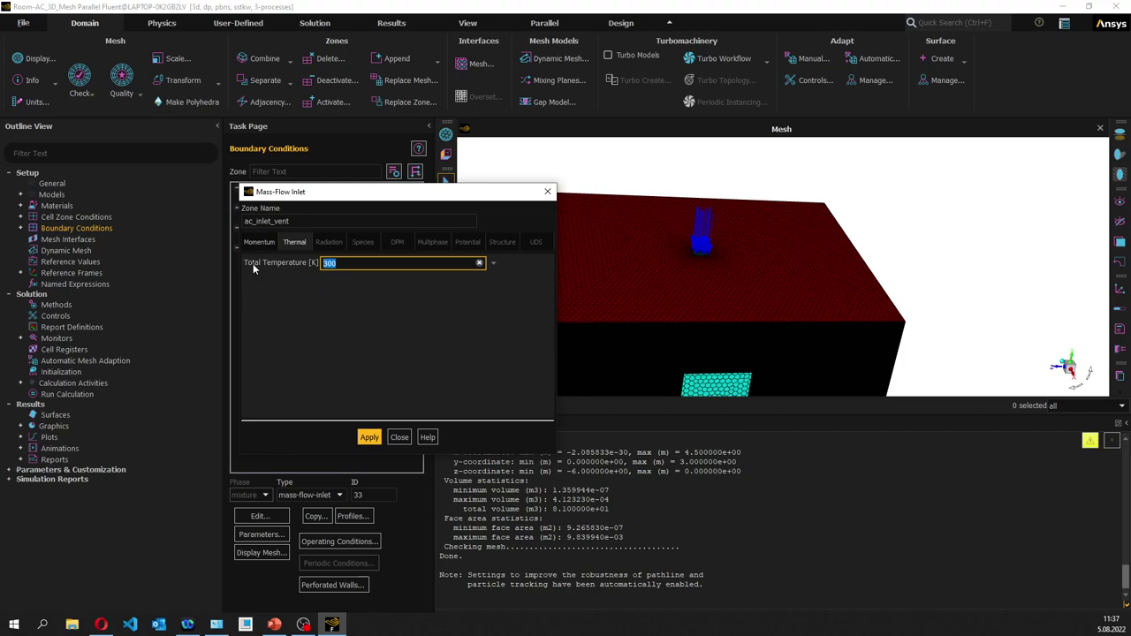
{"action": "type", "text": "293"}
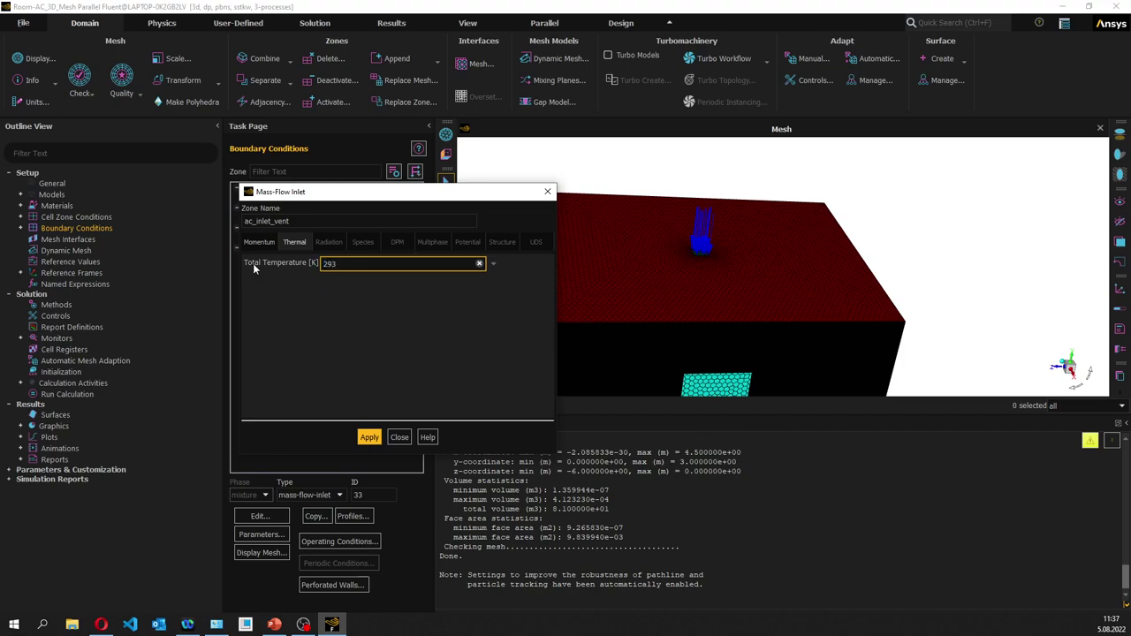
{"action": "left_click", "coordinate": [366, 438]}
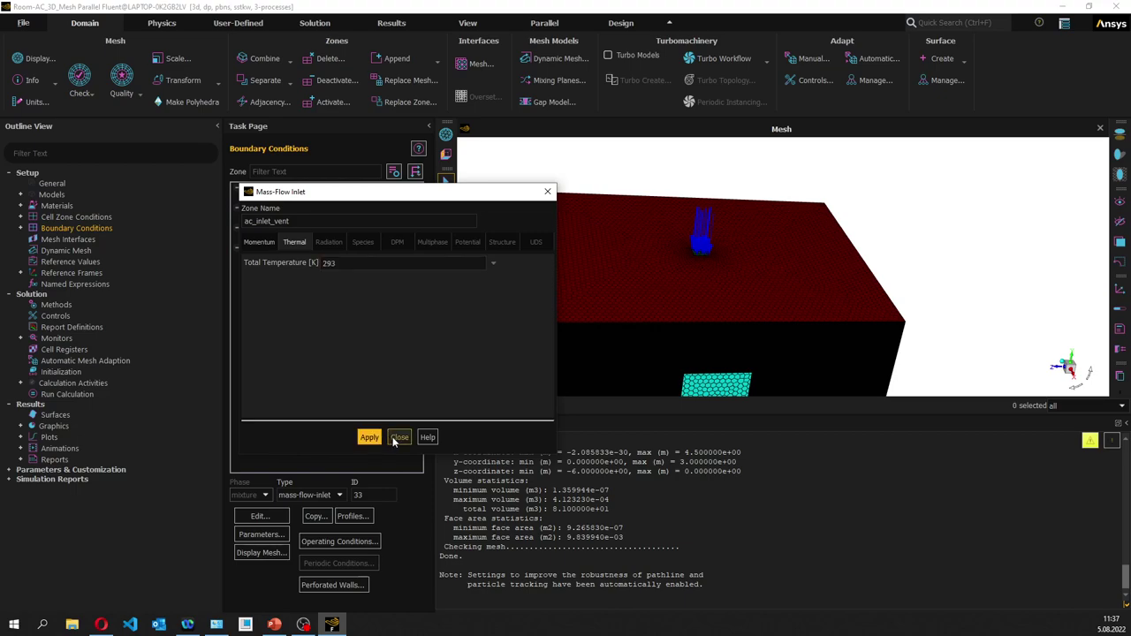
{"action": "left_click", "coordinate": [398, 438]}
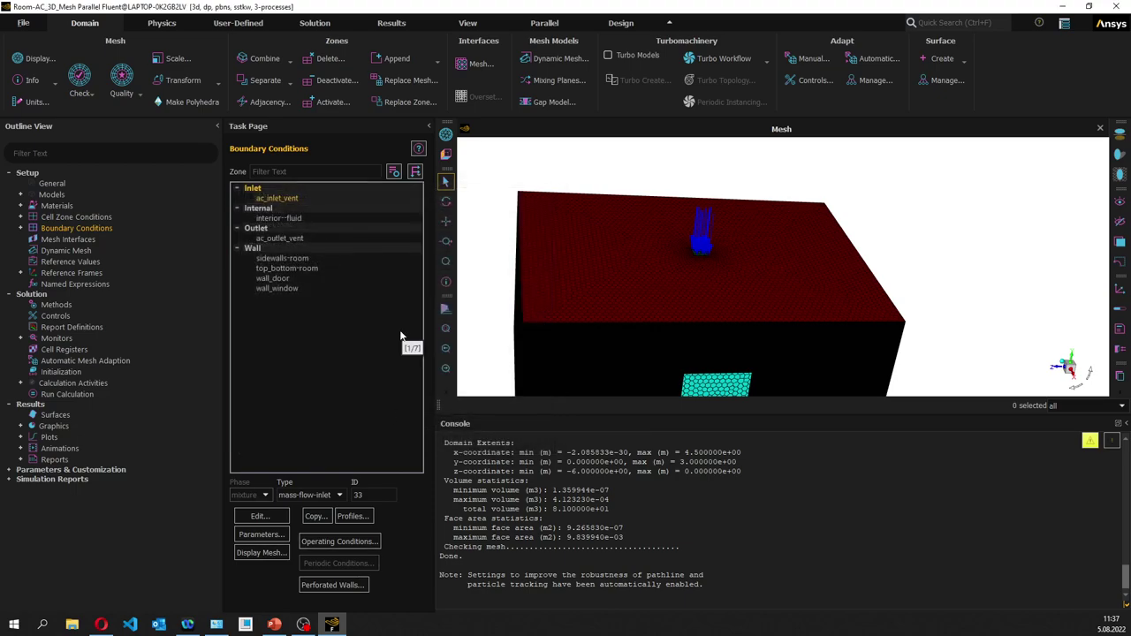
Change the ac_outlet_vent boundary to a mass-flow outlet with a mass flow rate of 0.15 kg/s and apply it.
{"action": "left_click", "coordinate": [305, 239]}
{"action": "left_click", "coordinate": [309, 495]}
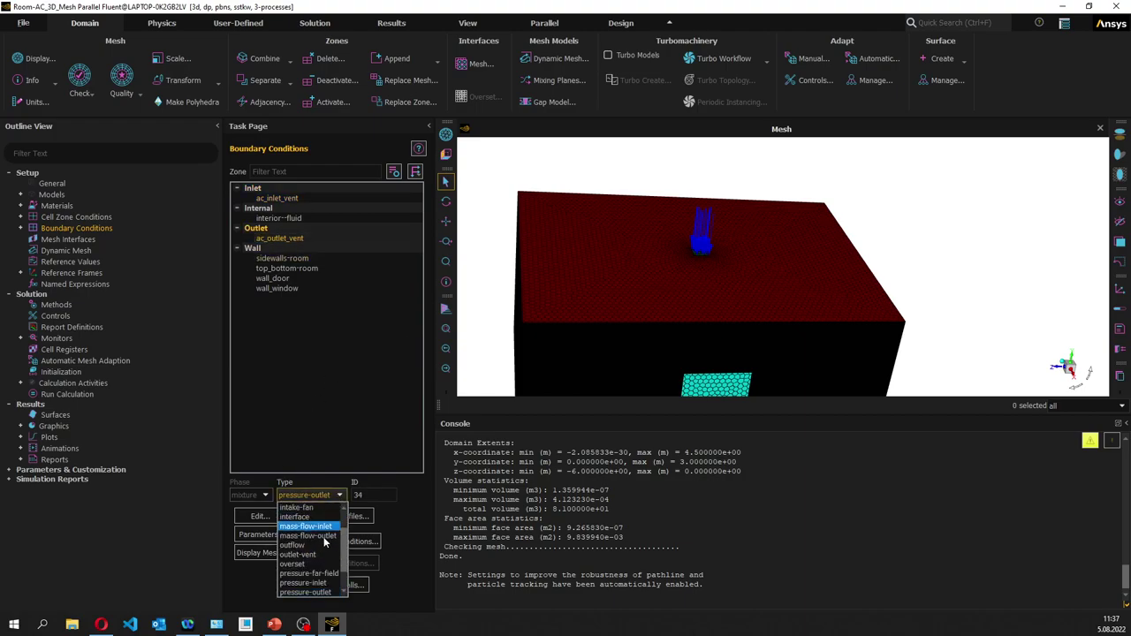
{"action": "left_click", "coordinate": [304, 536]}
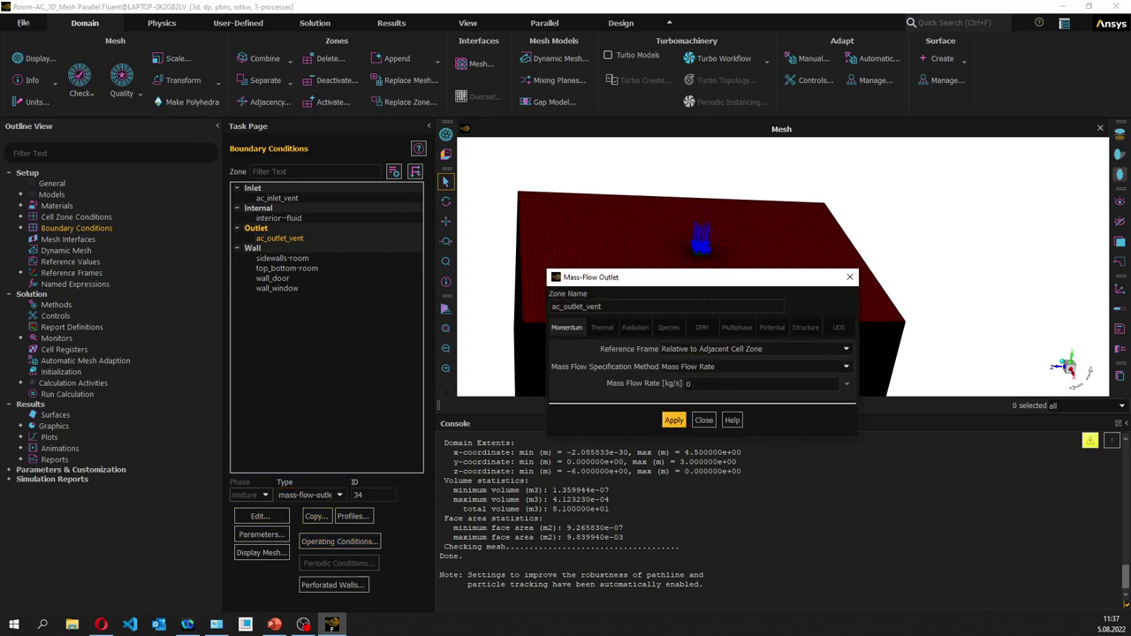
{"action": "left_click_drag", "start_coordinate": [704, 285], "coordinate": [620, 313]}
{"action": "double_click", "coordinate": [605, 411]}
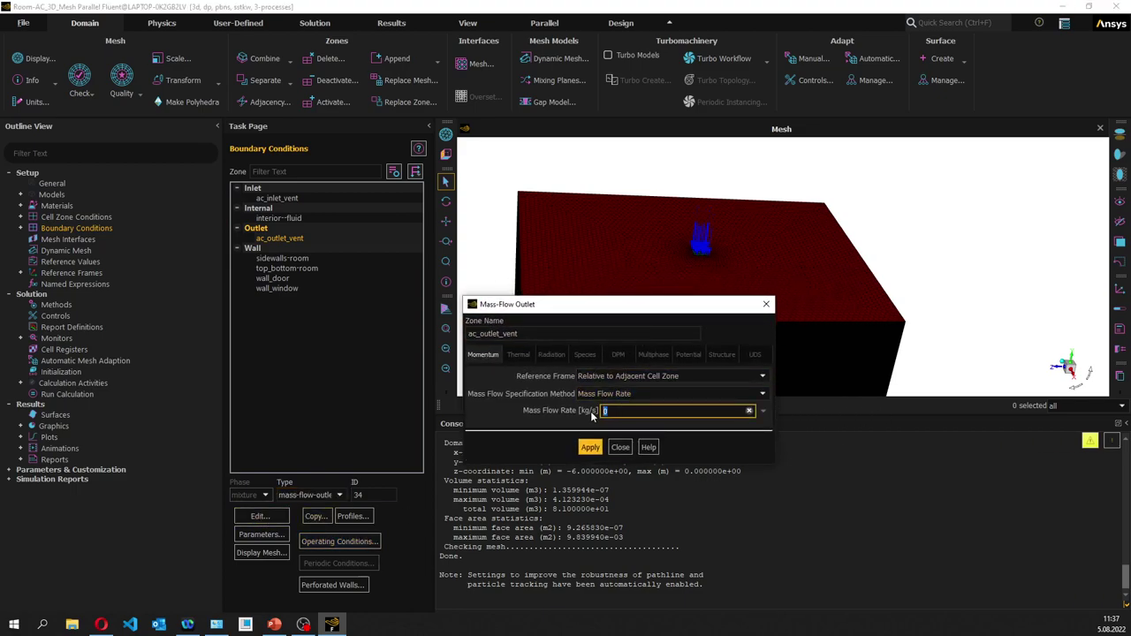
{"action": "type", "text": "0.15"}
{"action": "left_click", "coordinate": [589, 448]}
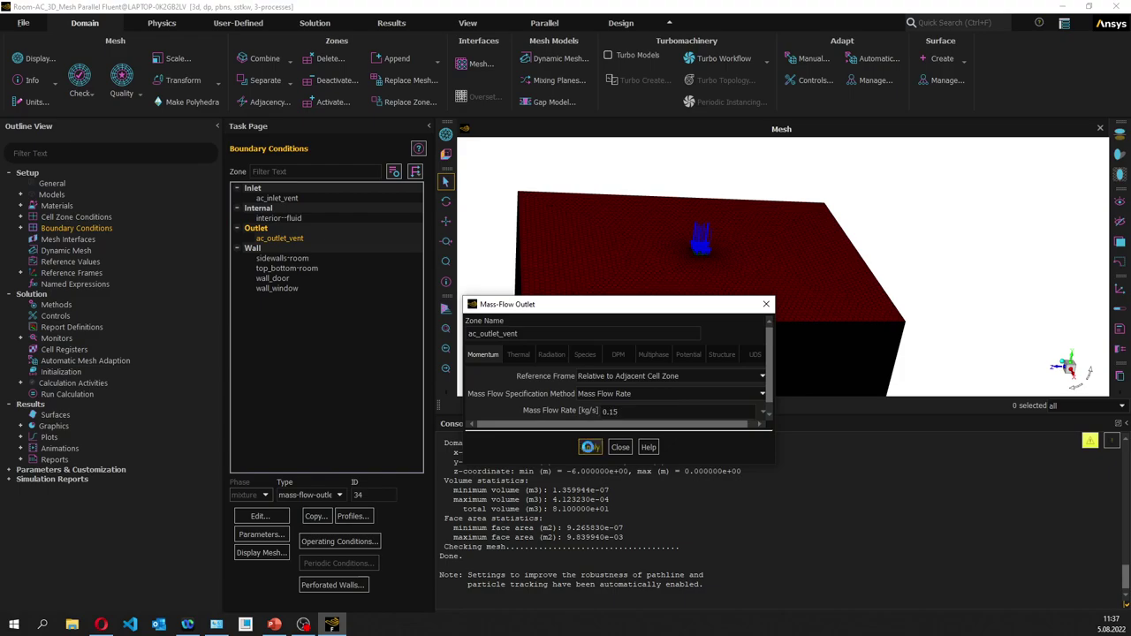
{"action": "left_click", "coordinate": [619, 447]}
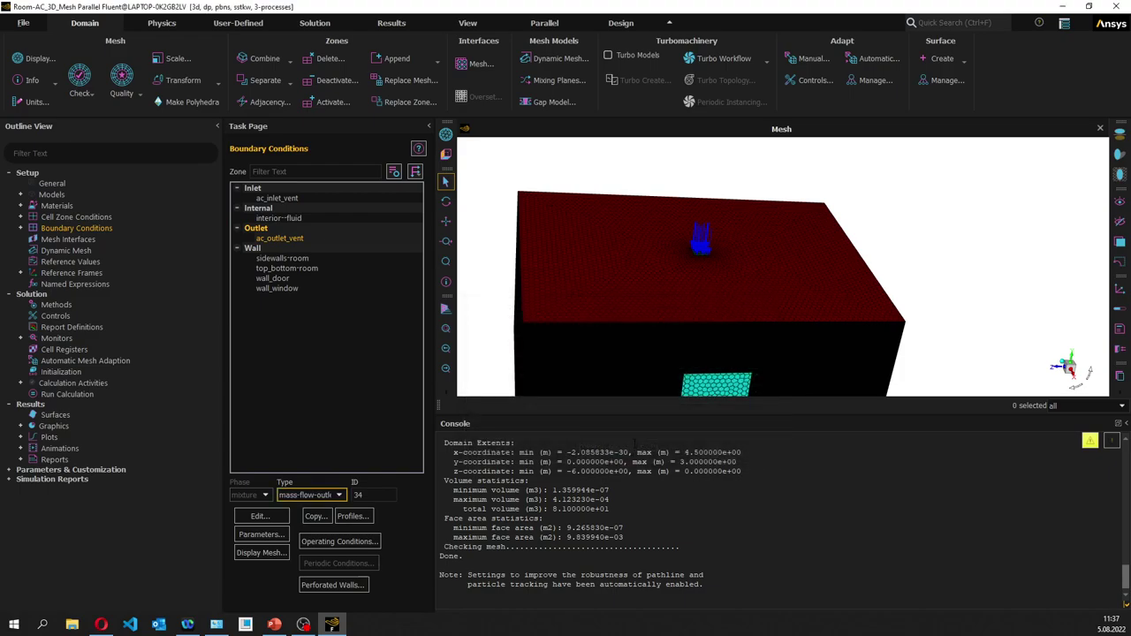
Switch the thermal condition of the sidewalls-room wall to Convection.
{"action": "left_click_drag", "start_coordinate": [520, 330], "coordinate": [813, 305]}
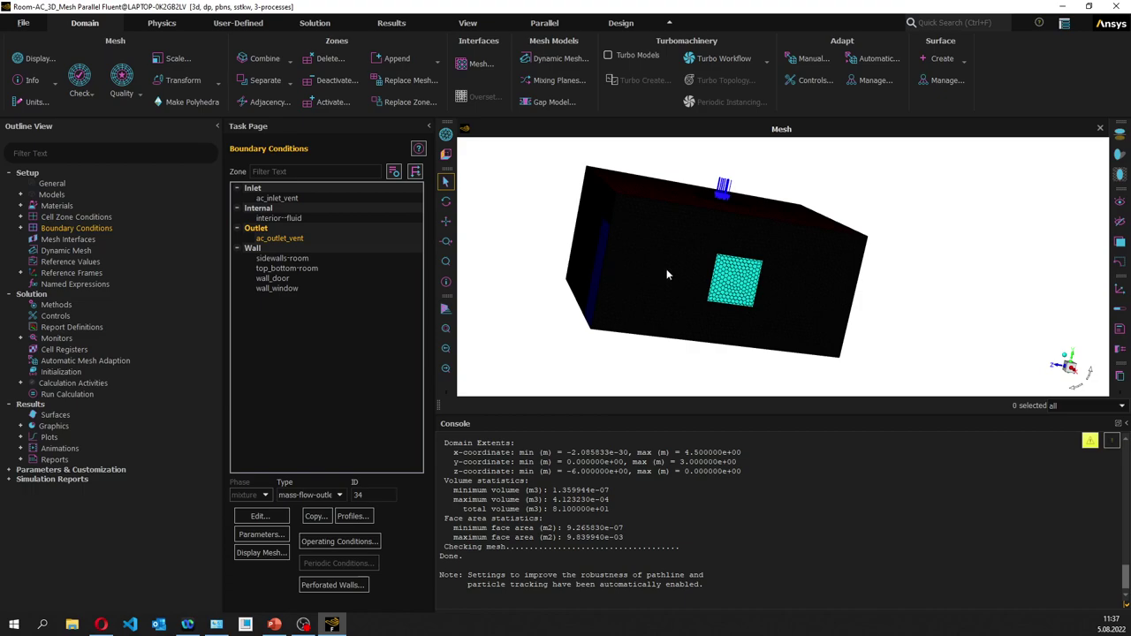
{"action": "left_click_drag", "start_coordinate": [773, 278], "coordinate": [637, 294]}
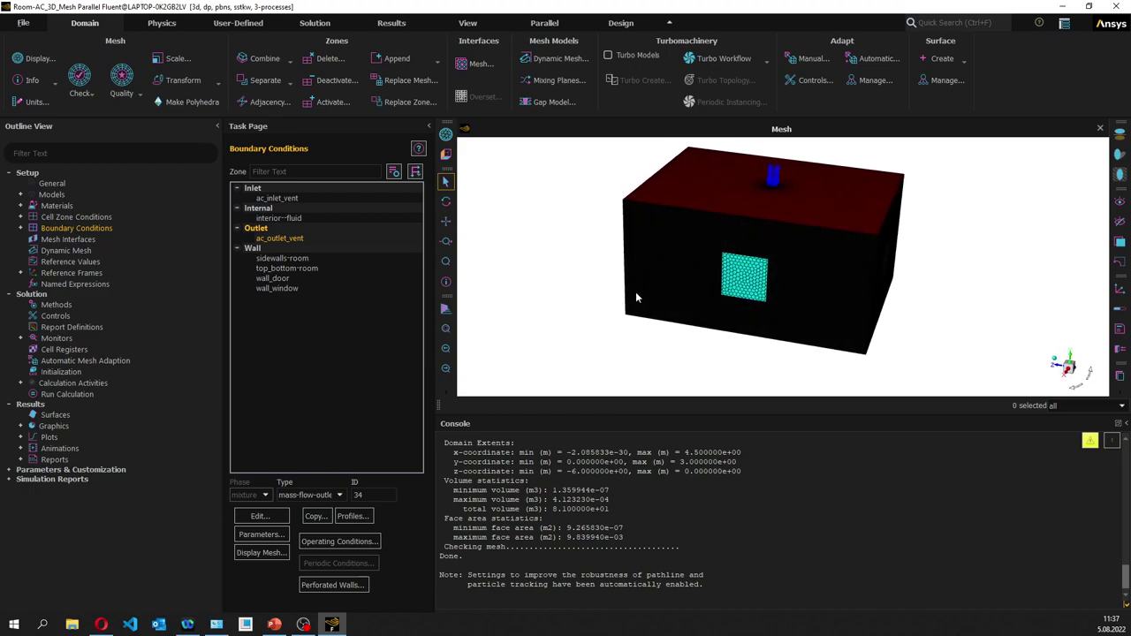
{"action": "left_click_drag", "start_coordinate": [803, 267], "coordinate": [766, 270]}
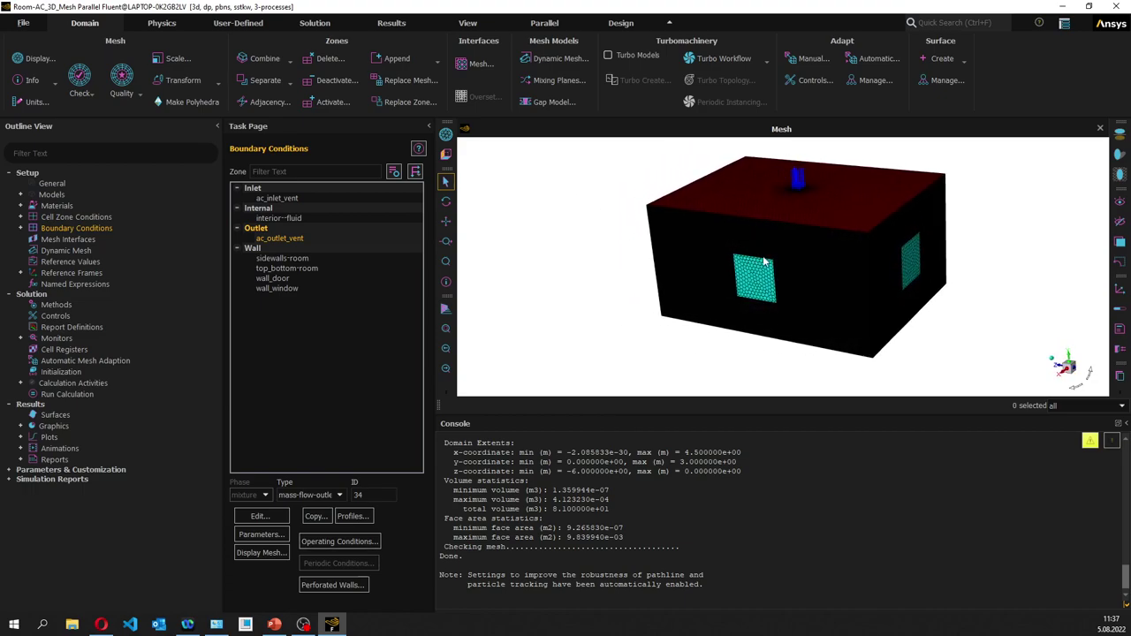
{"action": "left_click_drag", "start_coordinate": [671, 289], "coordinate": [500, 349]}
{"action": "left_click", "coordinate": [287, 258]}
{"action": "left_click", "coordinate": [278, 516]}
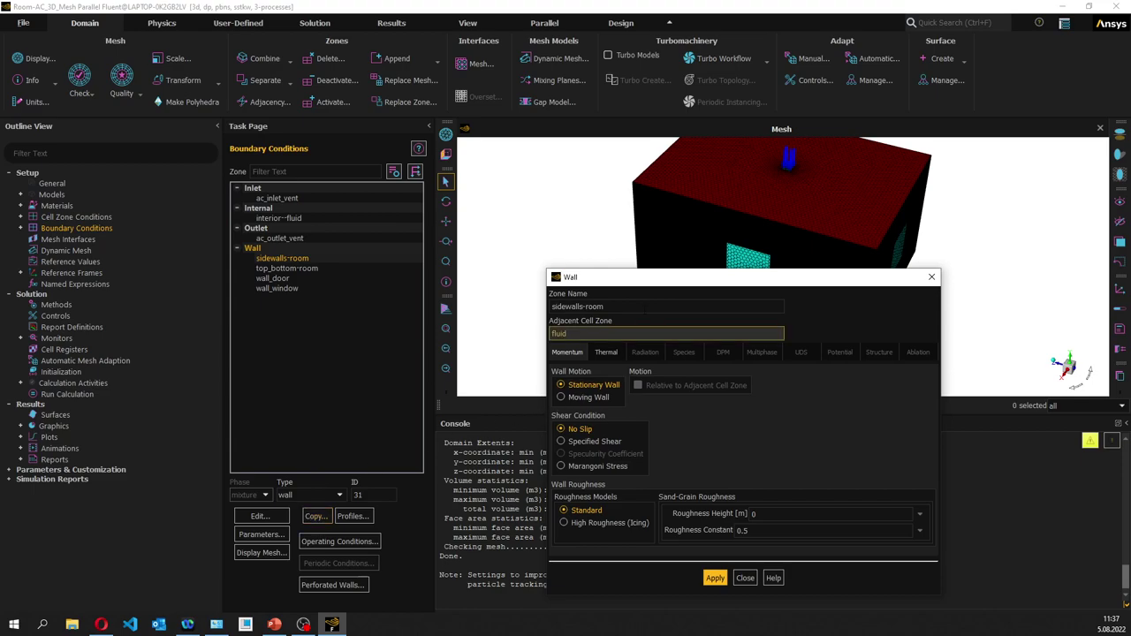
{"action": "left_click_drag", "start_coordinate": [655, 279], "coordinate": [328, 299]}
{"action": "left_click_drag", "start_coordinate": [778, 216], "coordinate": [800, 272]}
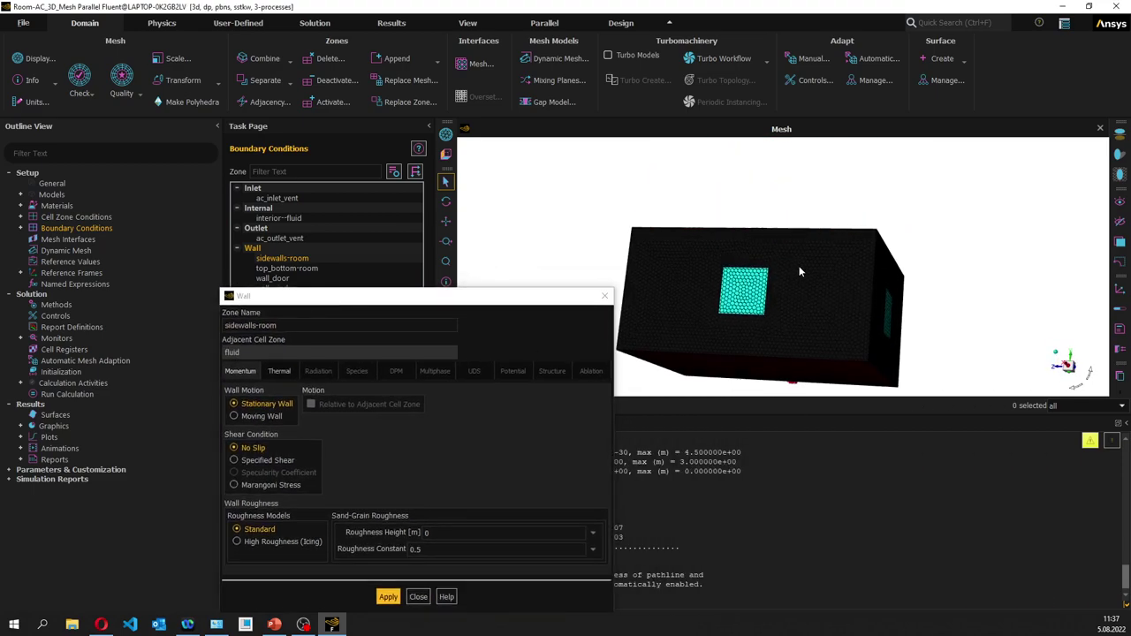
{"action": "left_click", "coordinate": [296, 303]}
{"action": "left_click_drag", "start_coordinate": [296, 303], "coordinate": [295, 319]}
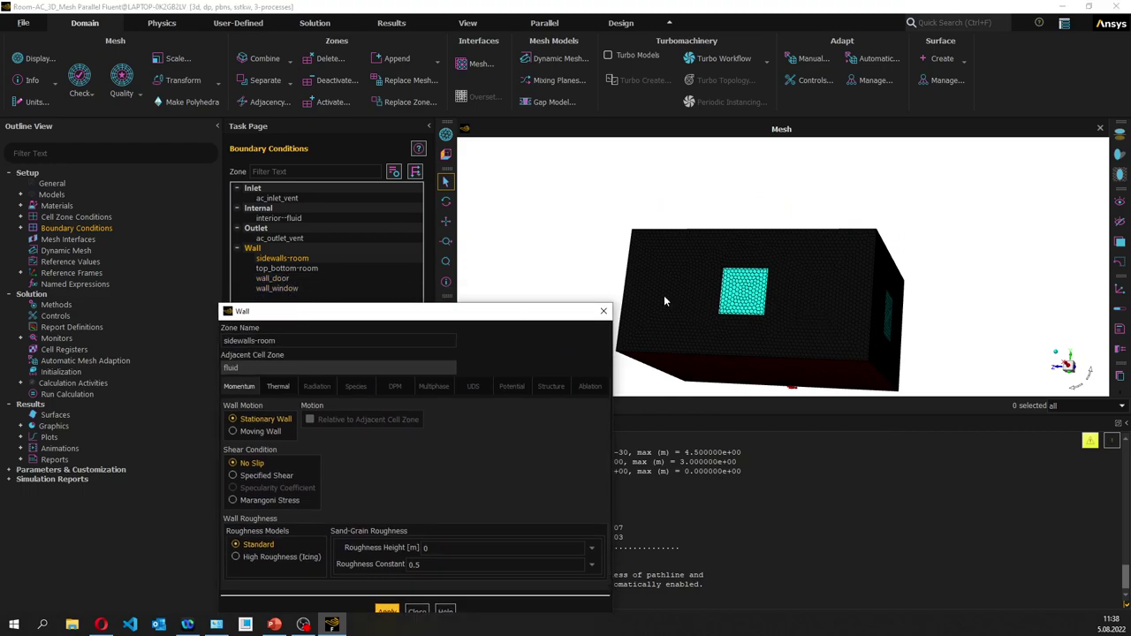
{"action": "left_click_drag", "start_coordinate": [838, 301], "coordinate": [642, 318]}
{"action": "left_click_drag", "start_coordinate": [884, 322], "coordinate": [1001, 331]}
{"action": "left_click", "coordinate": [289, 389]}
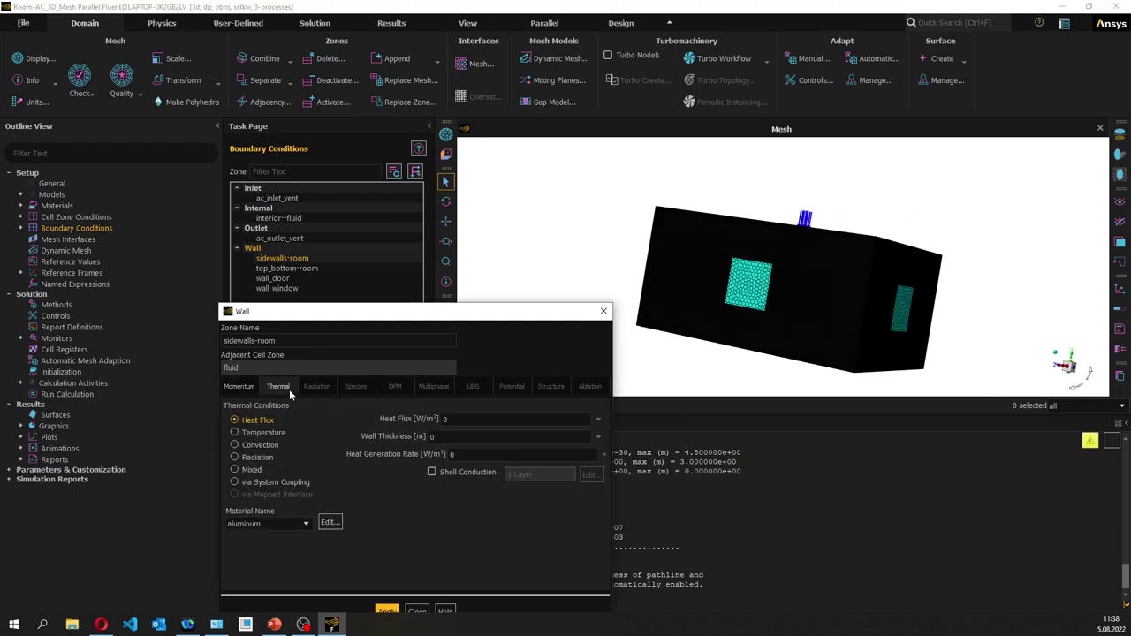
{"action": "key", "text": "Escape"}
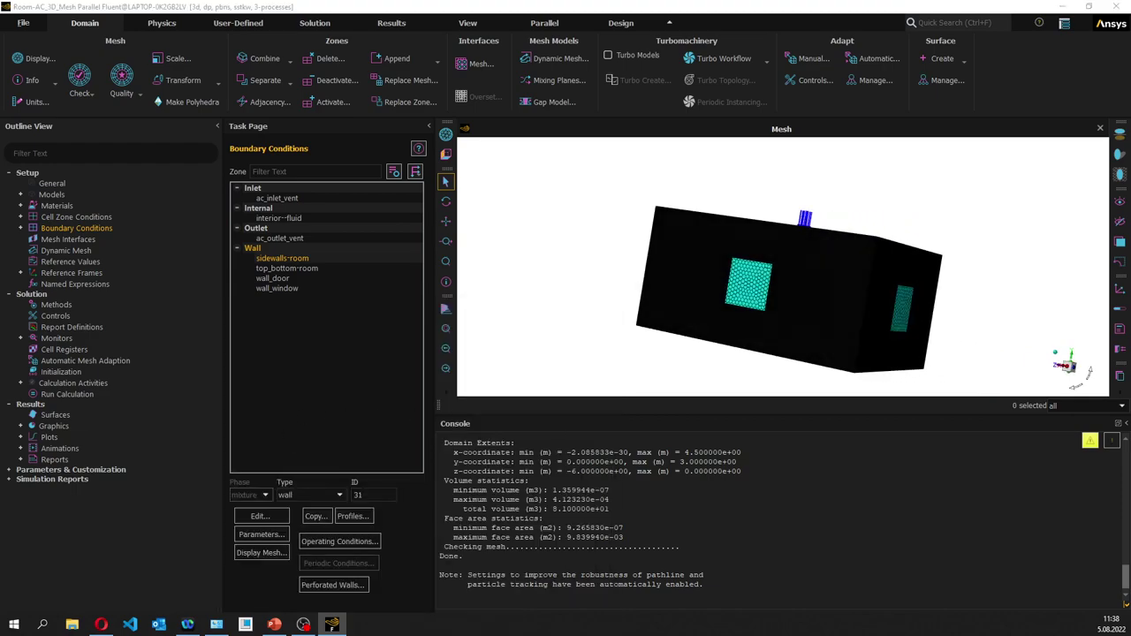
{"action": "key", "text": "Return"}
Set the sidewalls-room heat transfer coefficient to 5 W/(m² K) and the free stream temperature to 313 K, then apply.
{"action": "left_click_drag", "start_coordinate": [672, 212], "coordinate": [521, 214]}
{"action": "left_click", "coordinate": [565, 323]}
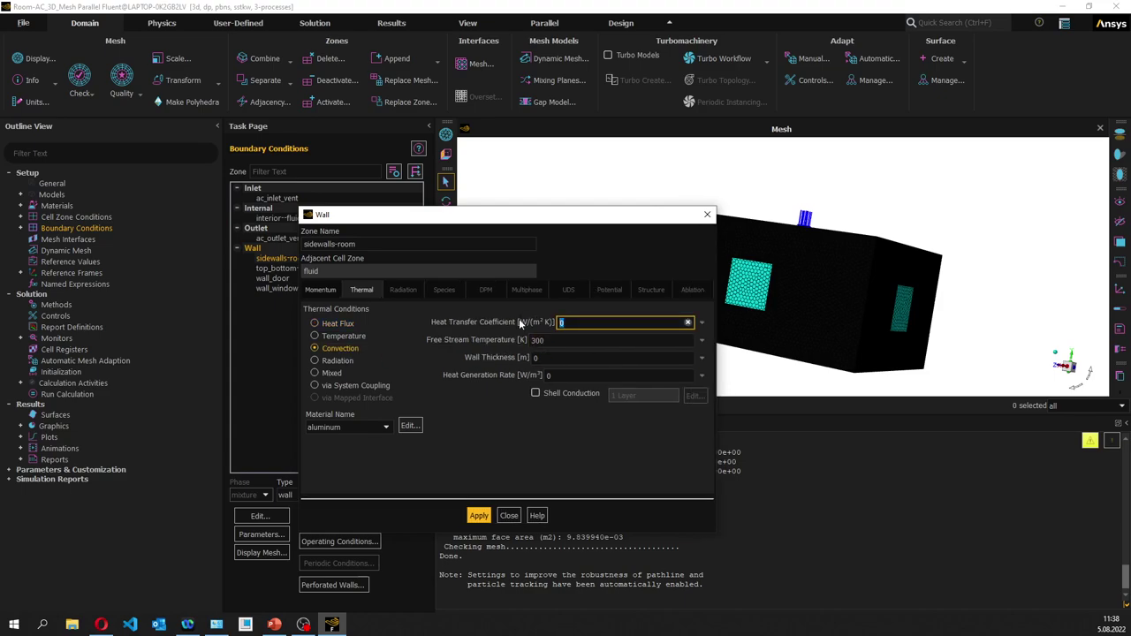
{"action": "type", "text": "5"}
{"action": "key", "text": "Tab"}
{"action": "type", "text": "313"}
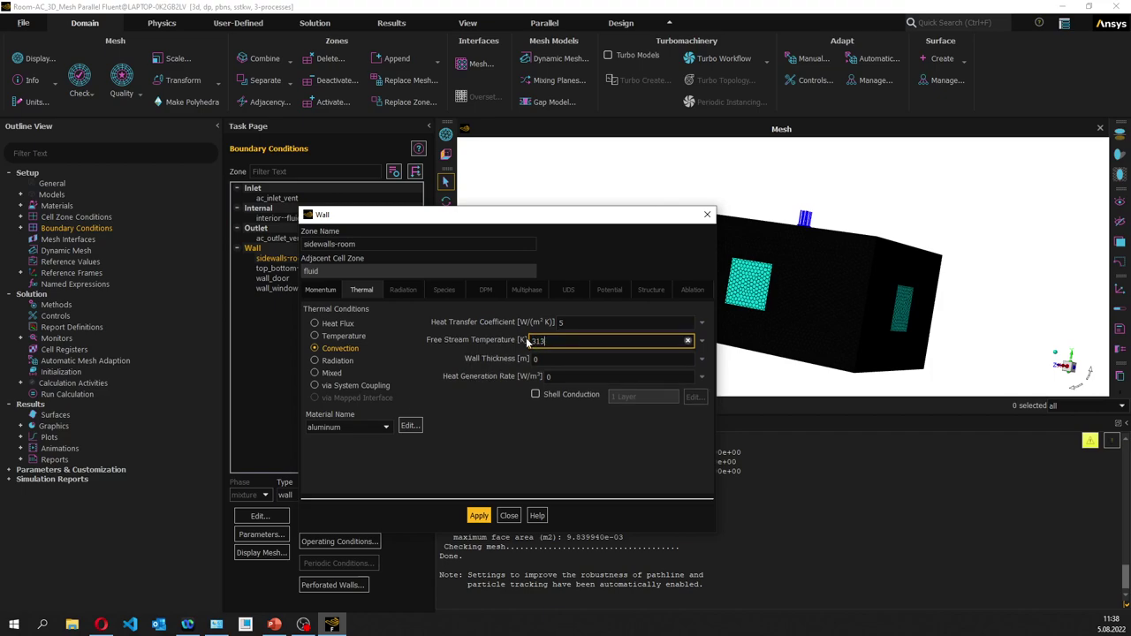
{"action": "key", "text": "Return"}
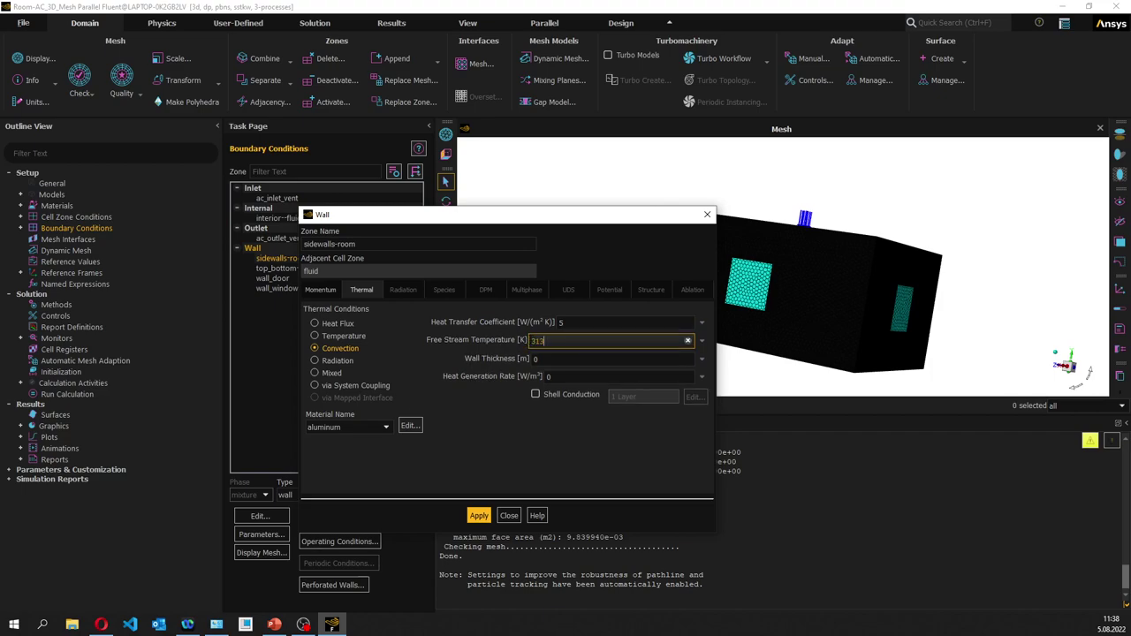
{"action": "left_click", "coordinate": [478, 515]}
{"action": "left_click", "coordinate": [508, 515]}
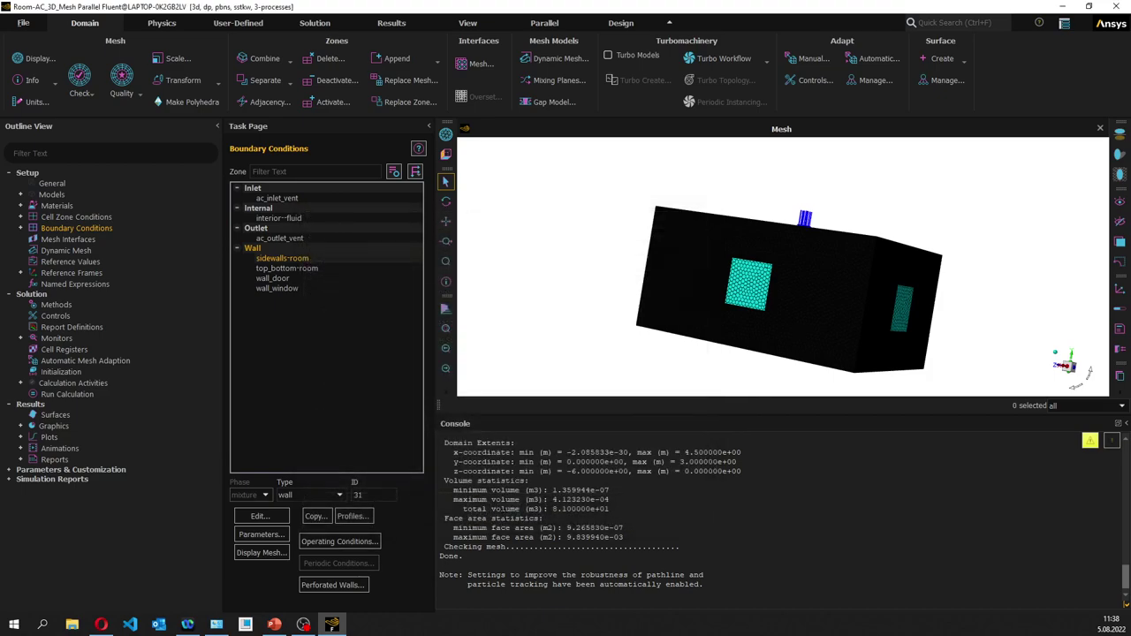
Give wall_door a convection condition with a heat transfer coefficient of 10 W/(m² K) and a free stream temperature of 313 K.
{"action": "left_click", "coordinate": [294, 279]}
{"action": "left_click", "coordinate": [259, 516]}
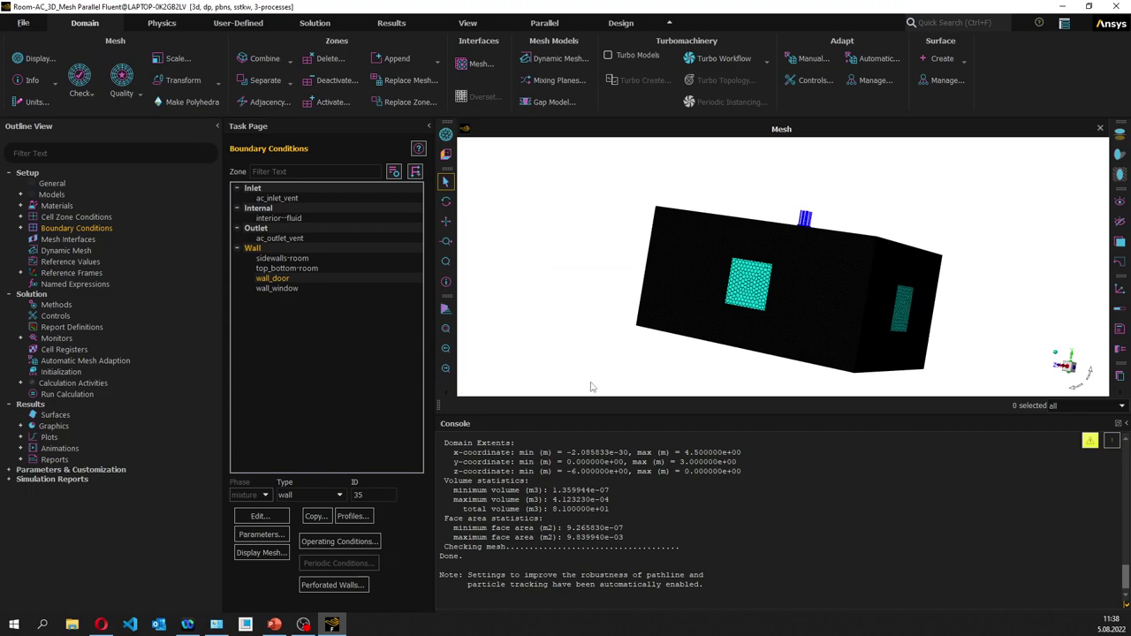
{"action": "left_click", "coordinate": [606, 352]}
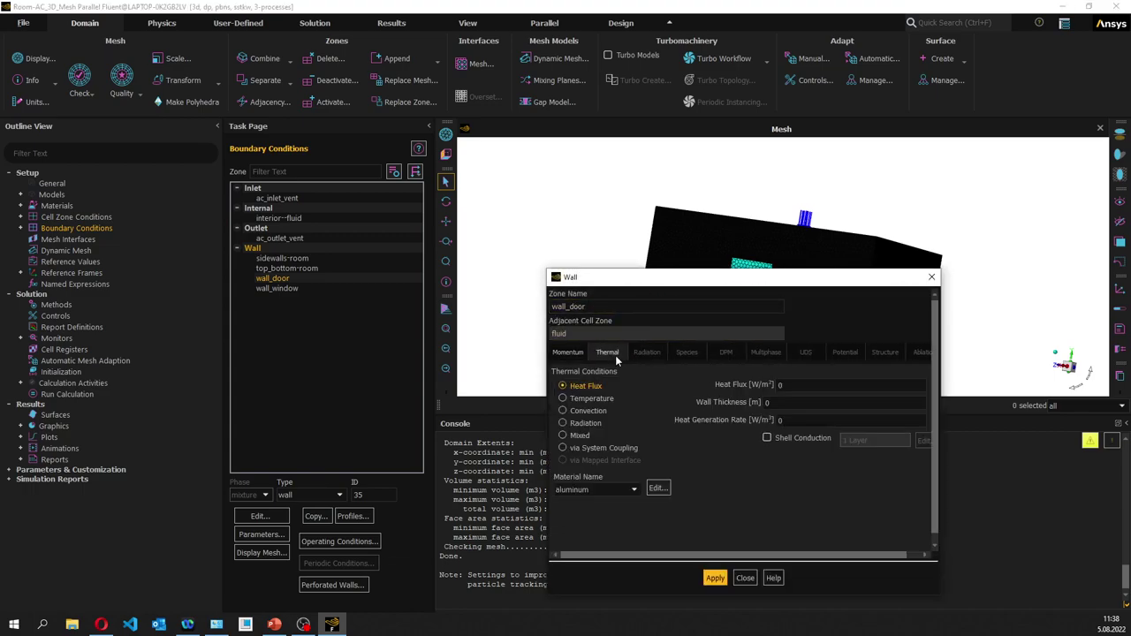
{"action": "left_click", "coordinate": [574, 411]}
{"action": "left_click", "coordinate": [808, 385]}
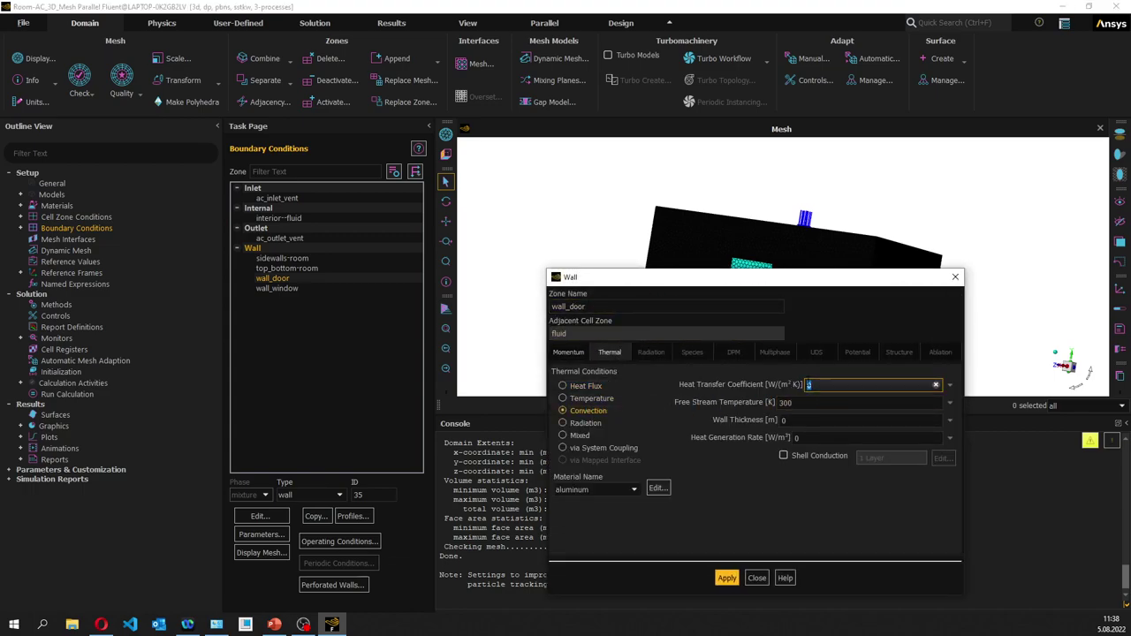
{"action": "type", "text": "10"}
{"action": "key", "text": "Tab"}
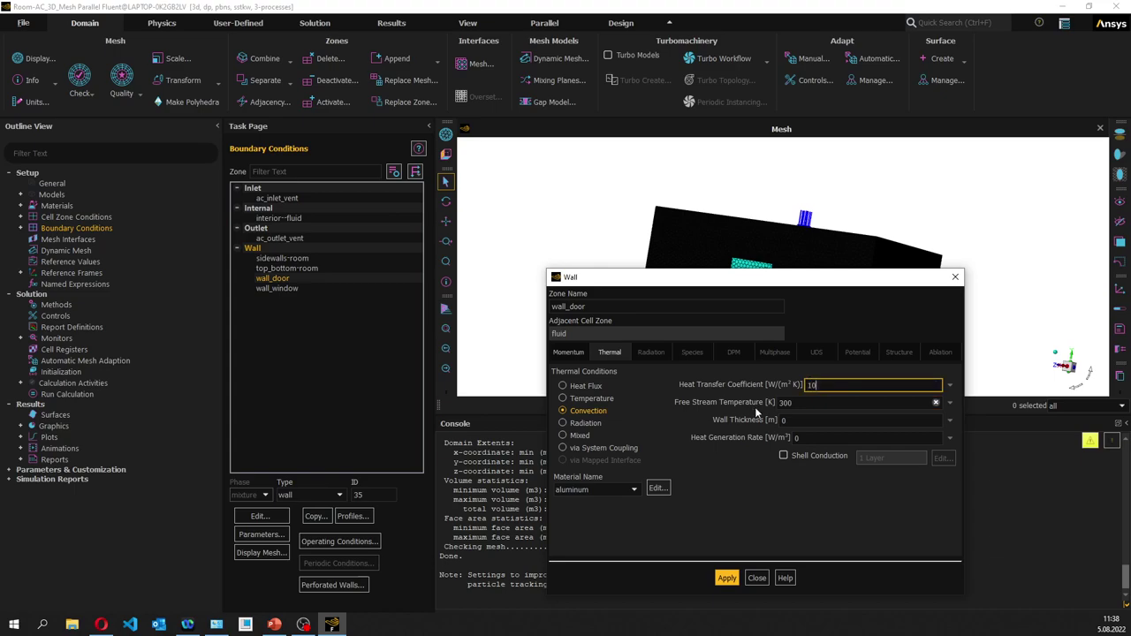
{"action": "type", "text": "313"}
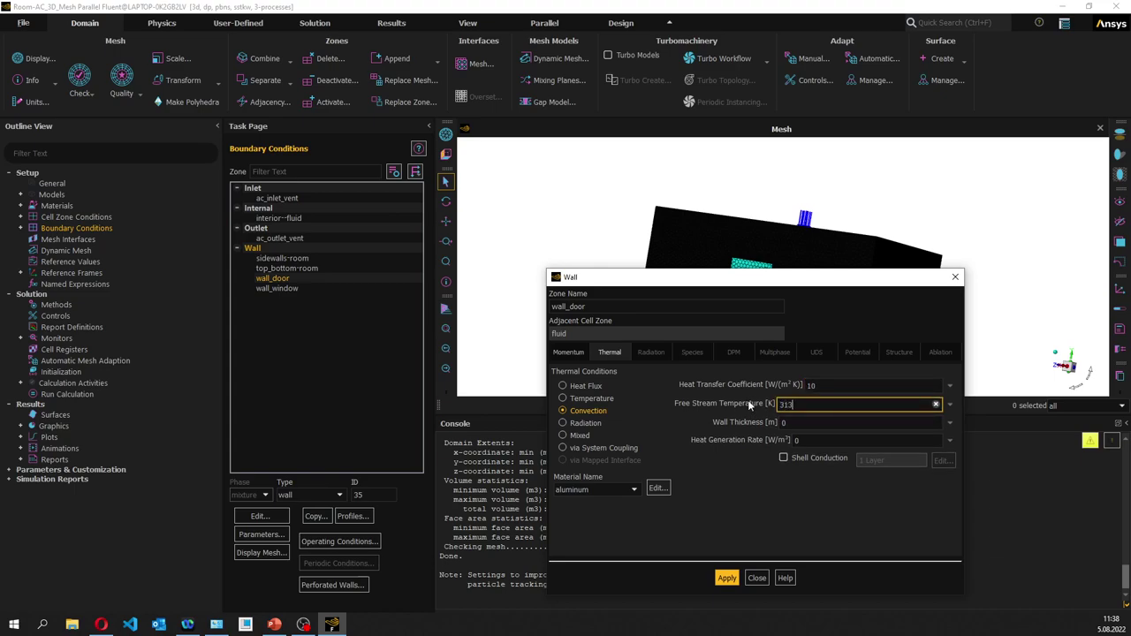
{"action": "left_click", "coordinate": [727, 578]}
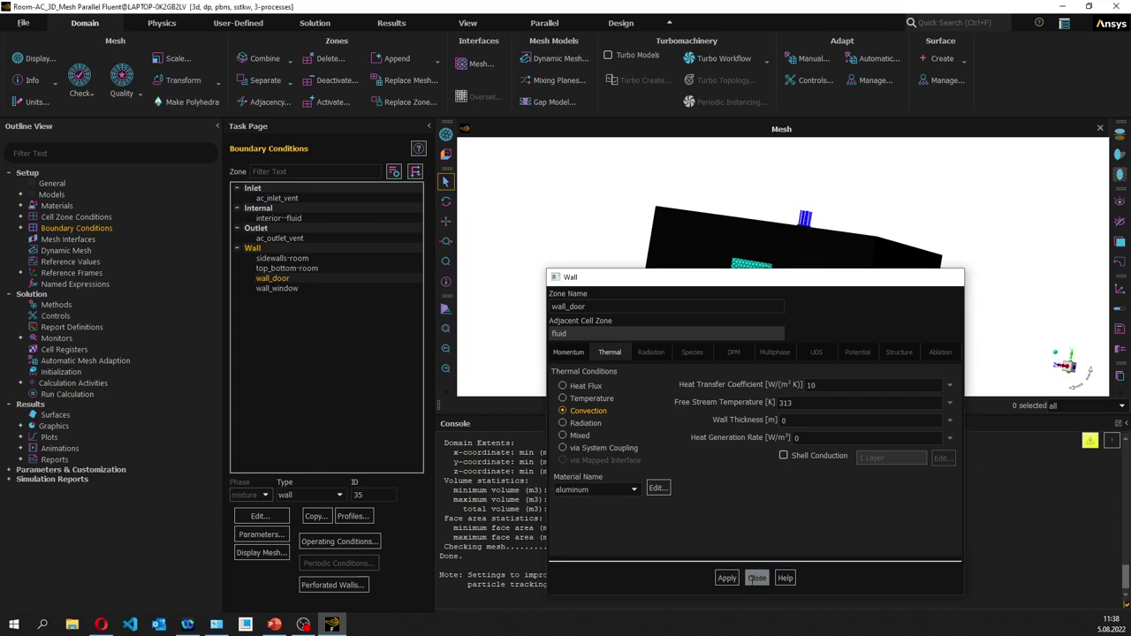
{"action": "left_click", "coordinate": [757, 578]}
Give wall_window a convection condition with a heat transfer coefficient of 10 W/(m² K) and a free stream temperature of 313 K.
{"action": "left_click", "coordinate": [283, 288]}
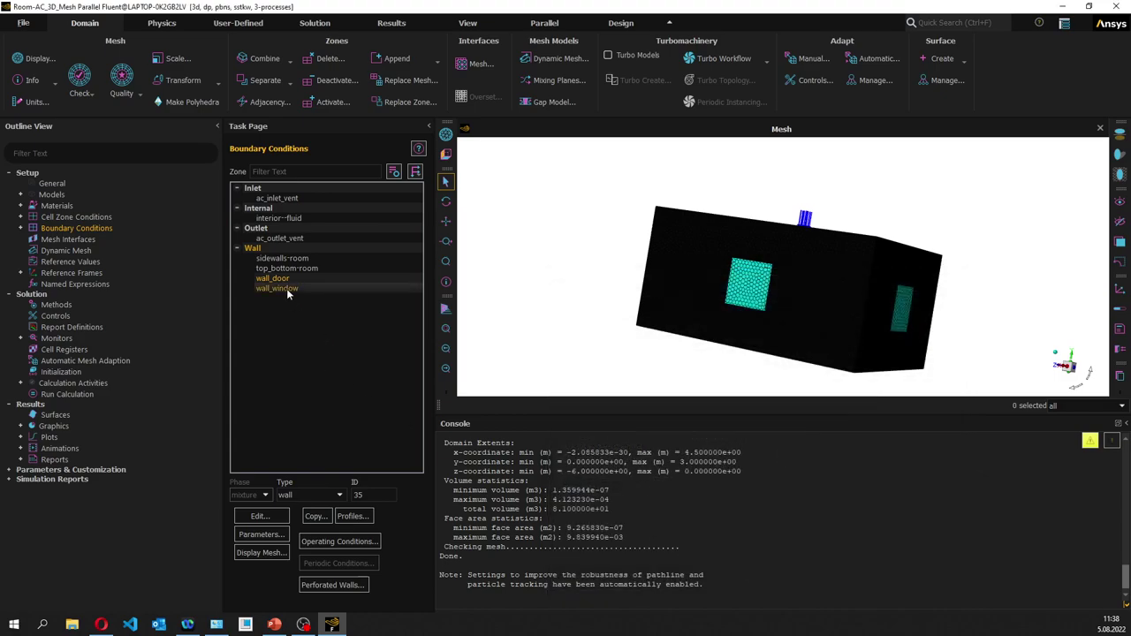
{"action": "left_click", "coordinate": [258, 516]}
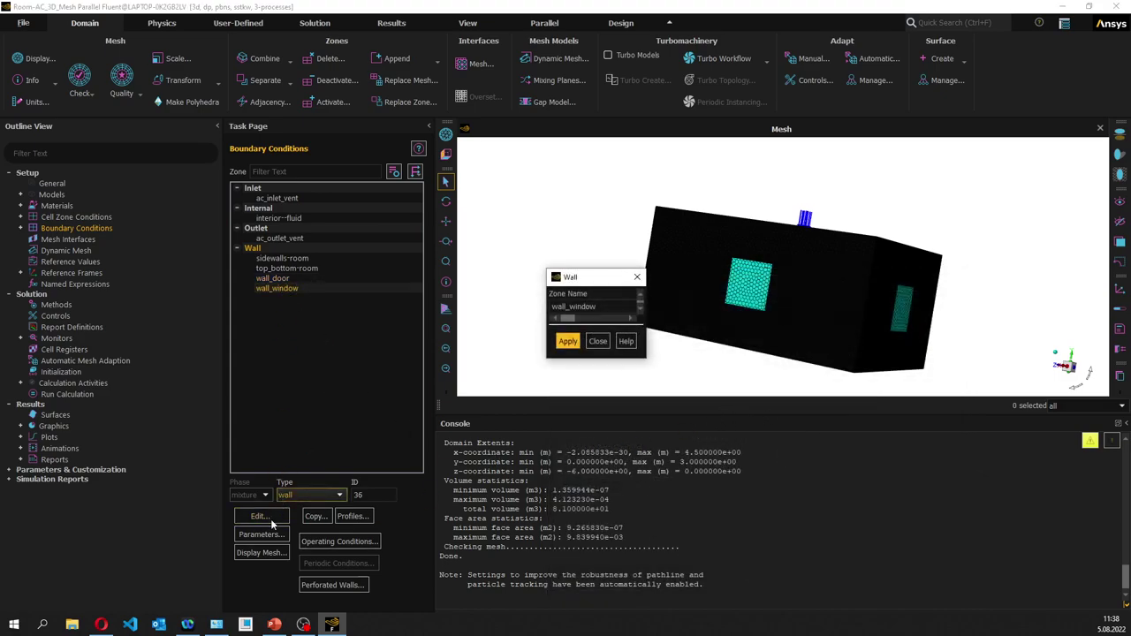
{"action": "left_click", "coordinate": [606, 352]}
{"action": "left_click", "coordinate": [563, 410]}
{"action": "left_click", "coordinate": [820, 419]}
{"action": "left_click", "coordinate": [810, 385]}
{"action": "type", "text": "10"}
{"action": "left_click", "coordinate": [800, 421]}
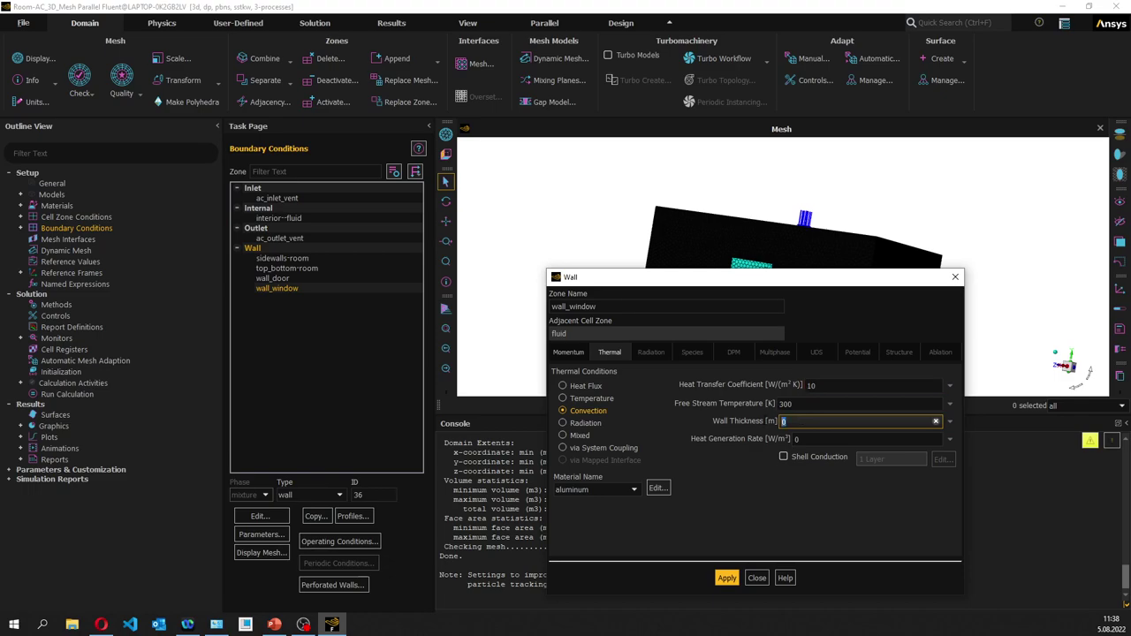
{"action": "left_click", "coordinate": [781, 404]}
{"action": "type", "text": "313"}
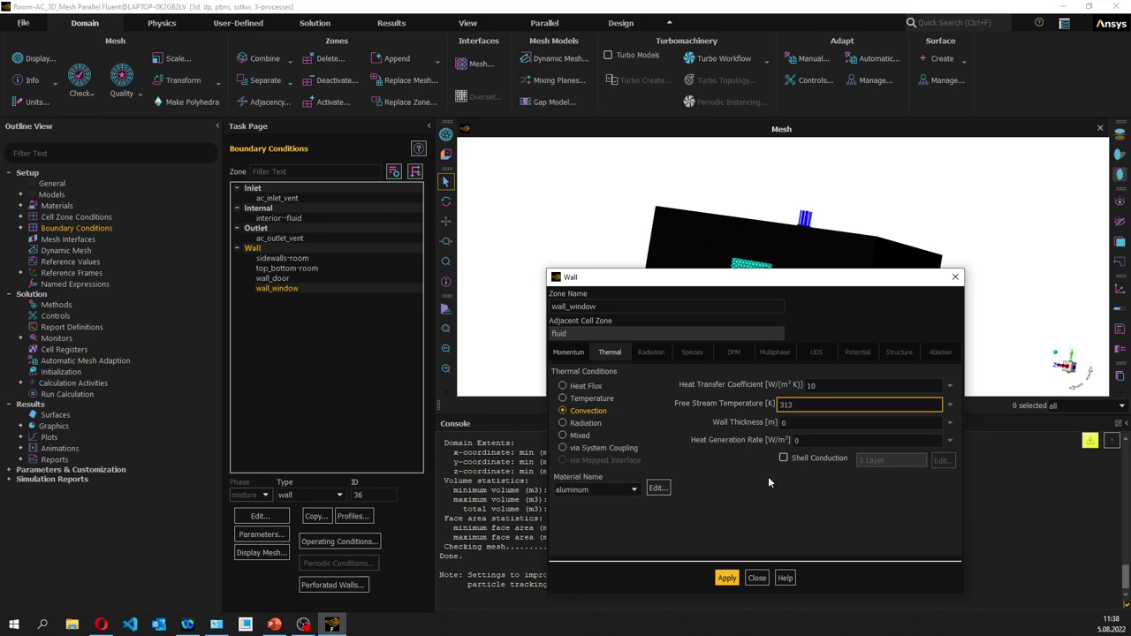
{"action": "left_click", "coordinate": [727, 578]}
{"action": "left_click", "coordinate": [756, 578]}
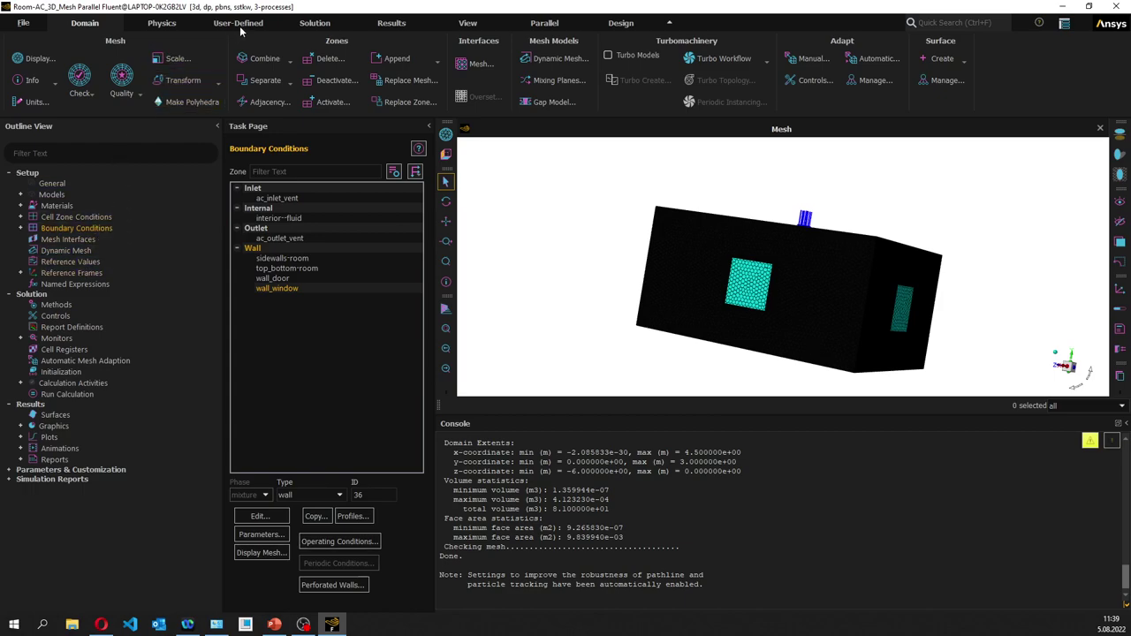
Examine the available surface report types and the settings of a new area-weighted average report definition.
{"action": "left_click", "coordinate": [320, 25]}
{"action": "left_click", "coordinate": [226, 83]}
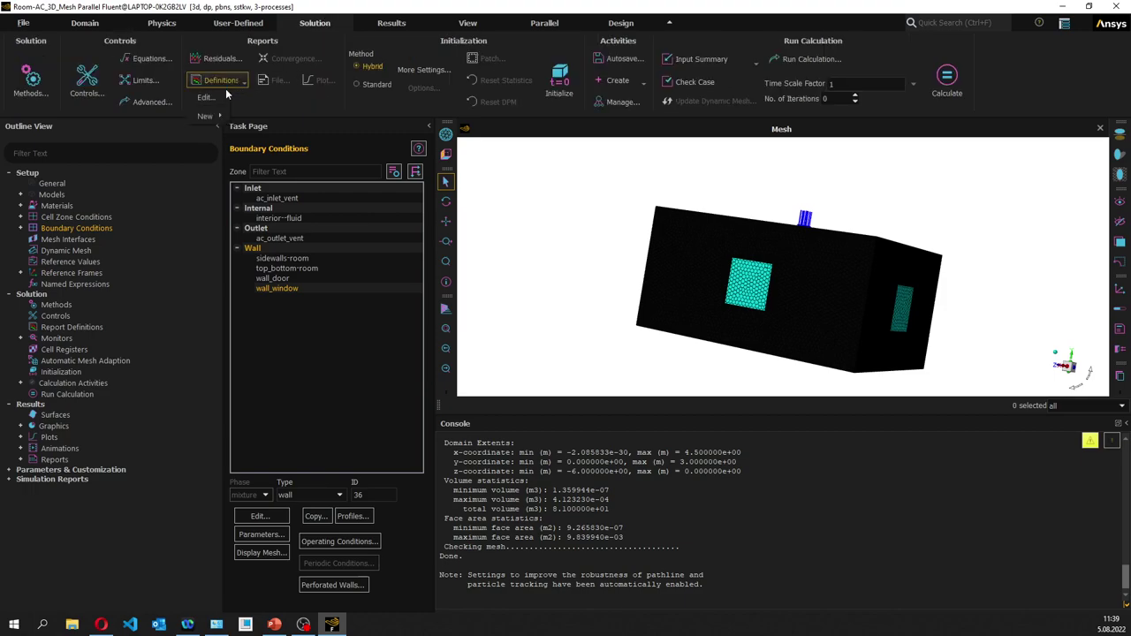
{"action": "mouse_move", "coordinate": [221, 114]}
{"action": "mouse_move", "coordinate": [258, 131]}
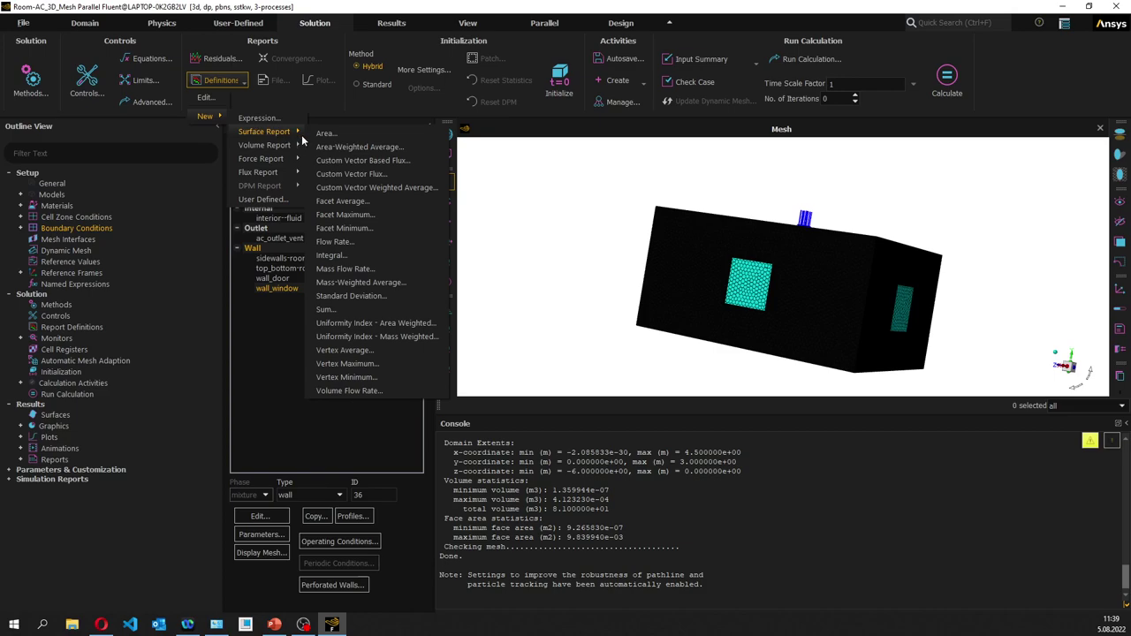
{"action": "left_click", "coordinate": [469, 175]}
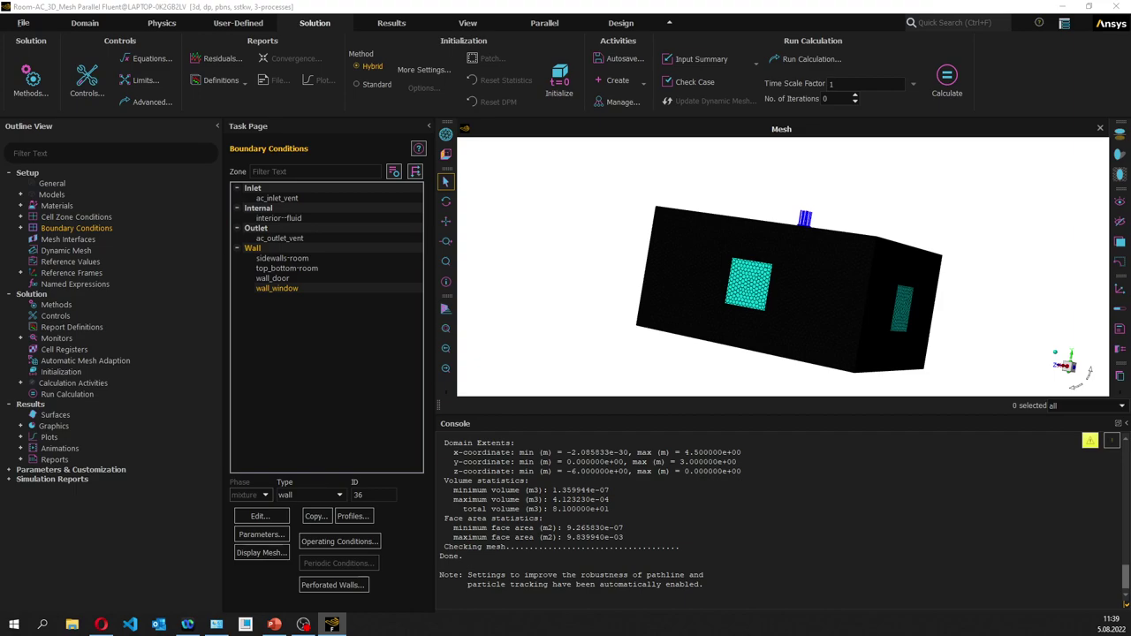
{"action": "left_click_drag", "start_coordinate": [566, 181], "coordinate": [500, 174]}
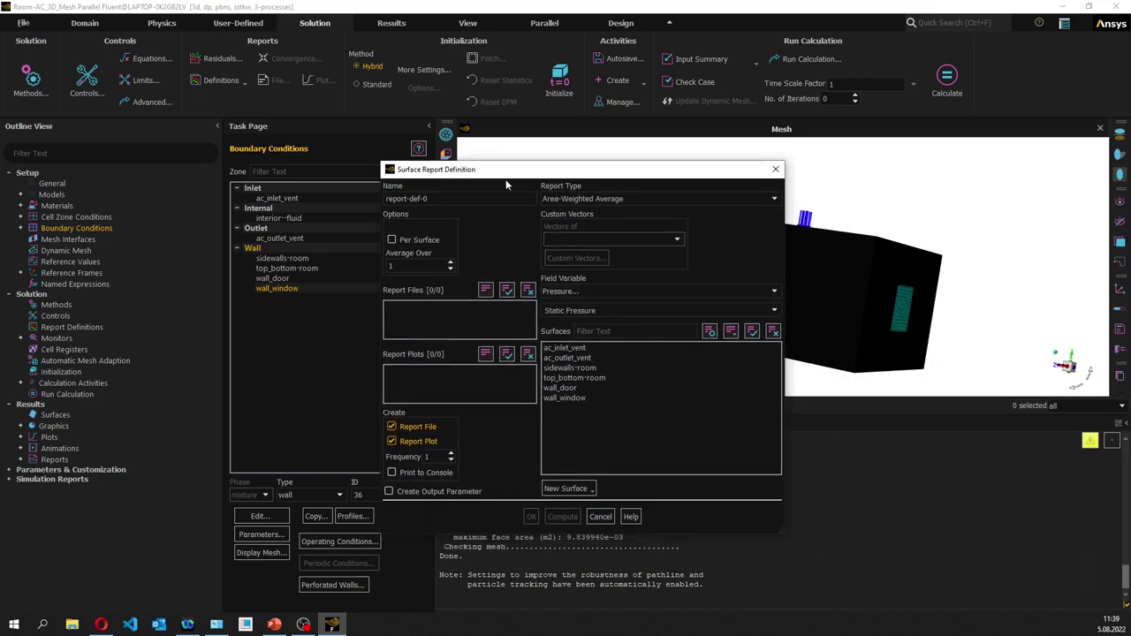
{"action": "left_click", "coordinate": [771, 198]}
{"action": "left_click", "coordinate": [776, 169]}
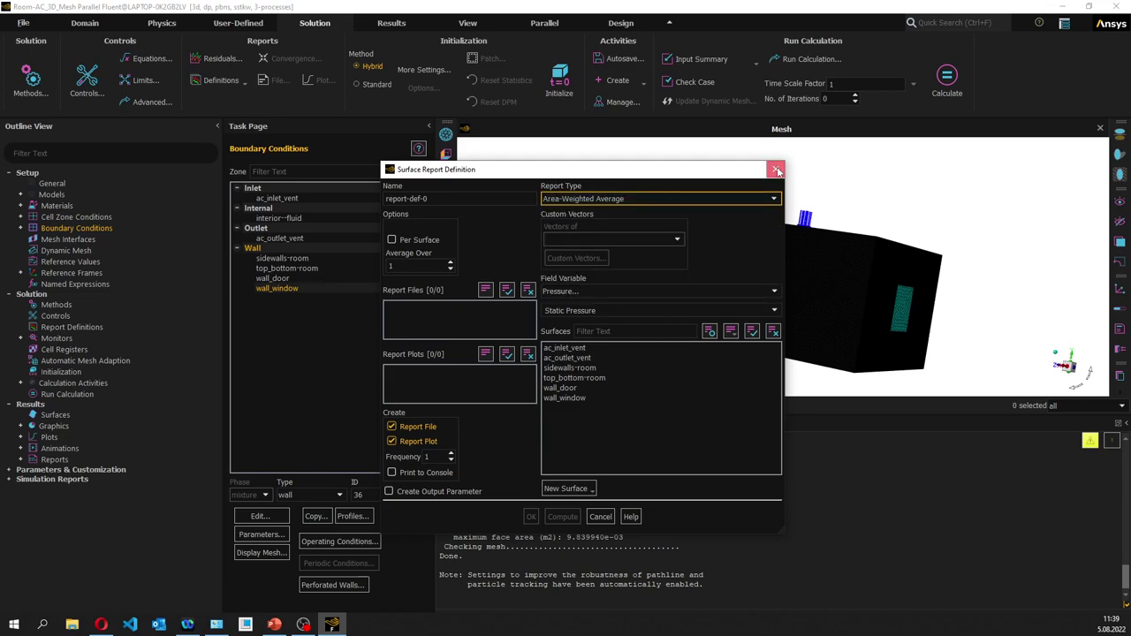
{"action": "left_click", "coordinate": [776, 169]}
Create a total heat transfer rate flux report over all boundaries except interior--fluid, with a report file and plot.
{"action": "left_click", "coordinate": [223, 82]}
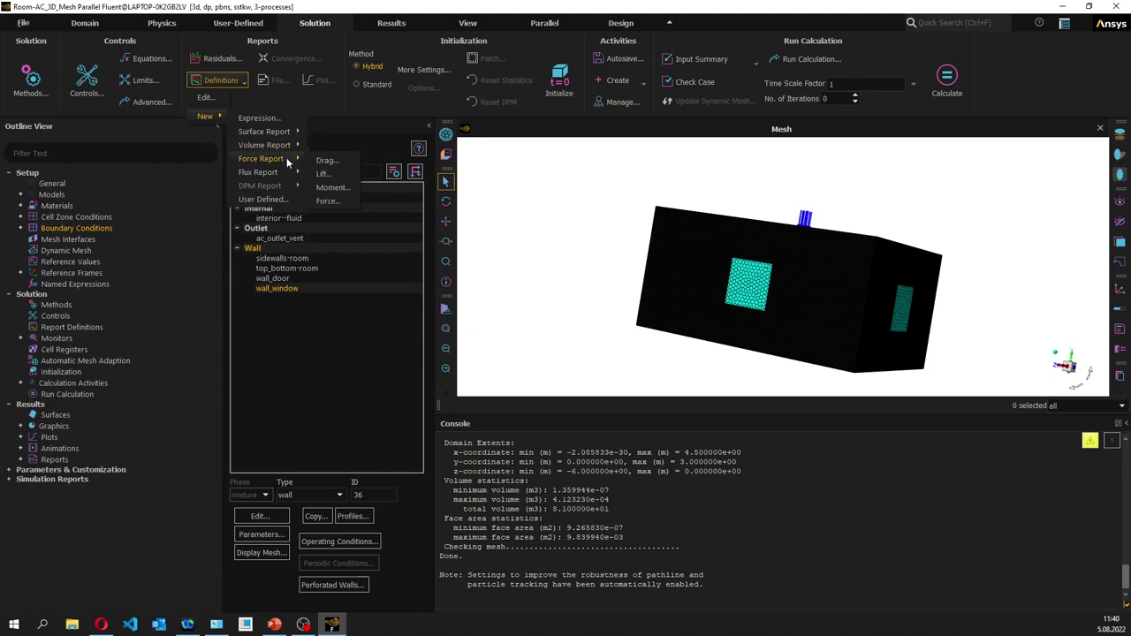
{"action": "mouse_move", "coordinate": [284, 171]}
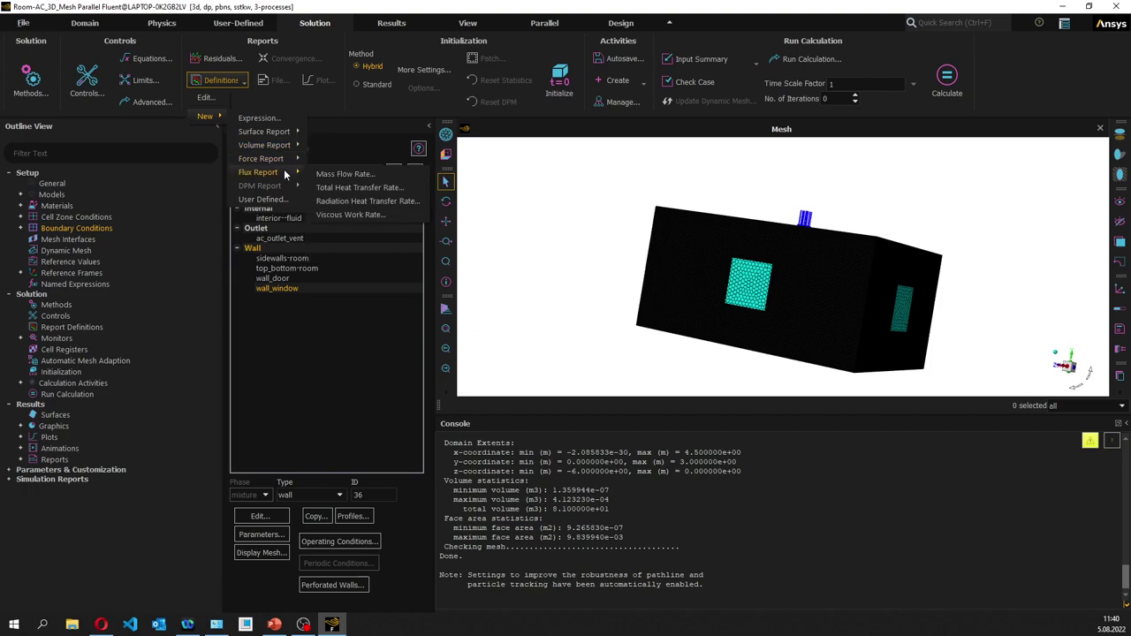
{"action": "left_click", "coordinate": [339, 182]}
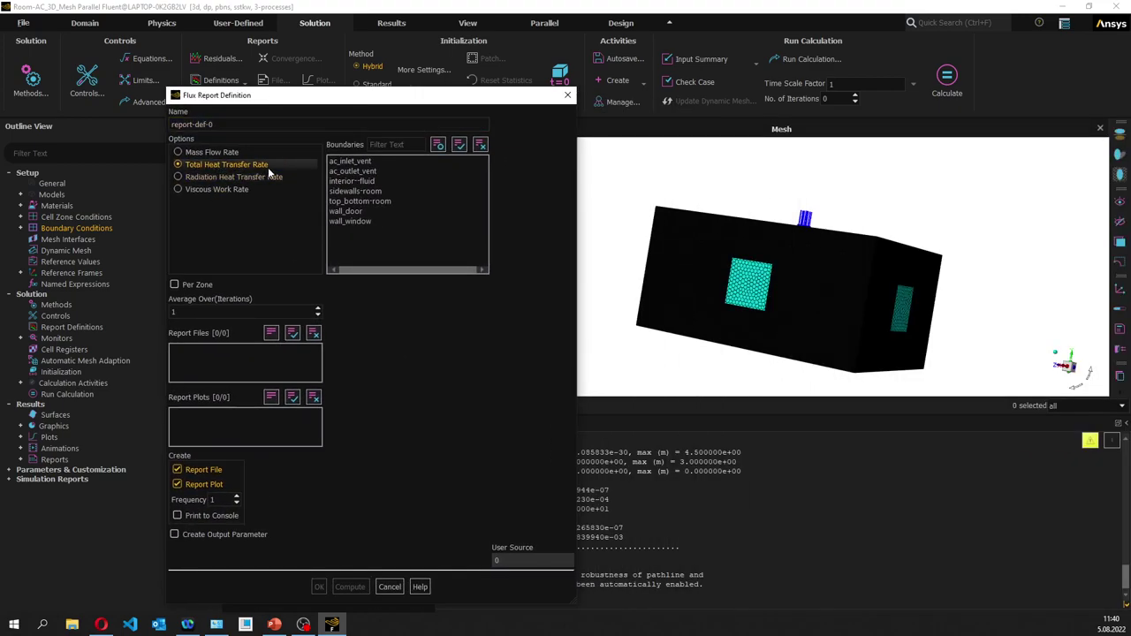
{"action": "left_click", "coordinate": [461, 145]}
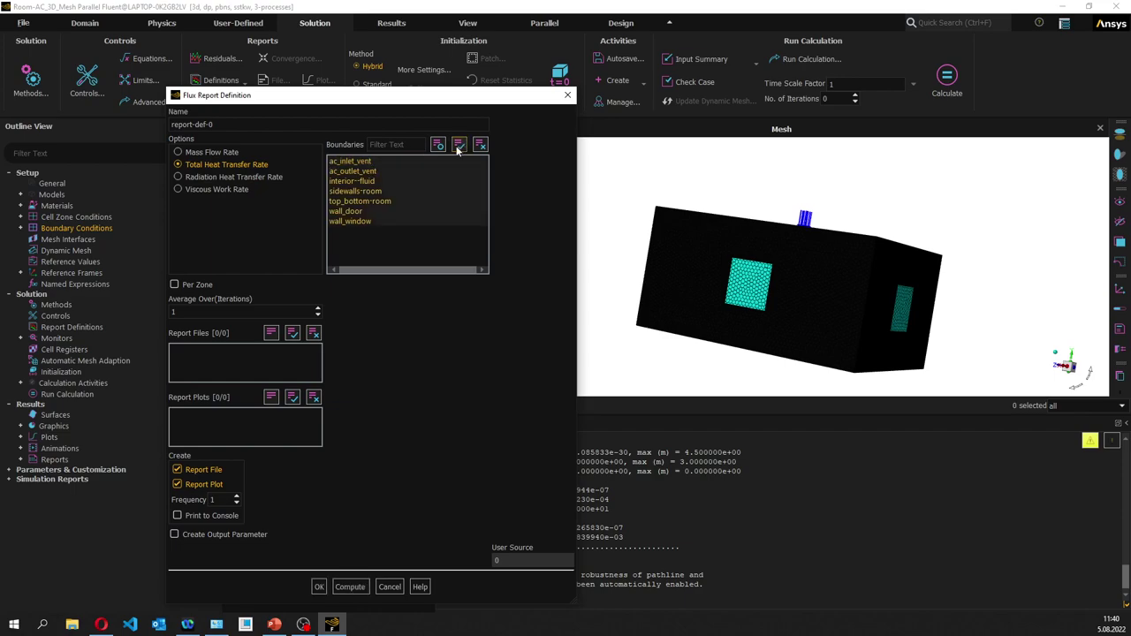
{"action": "left_click", "coordinate": [360, 181]}
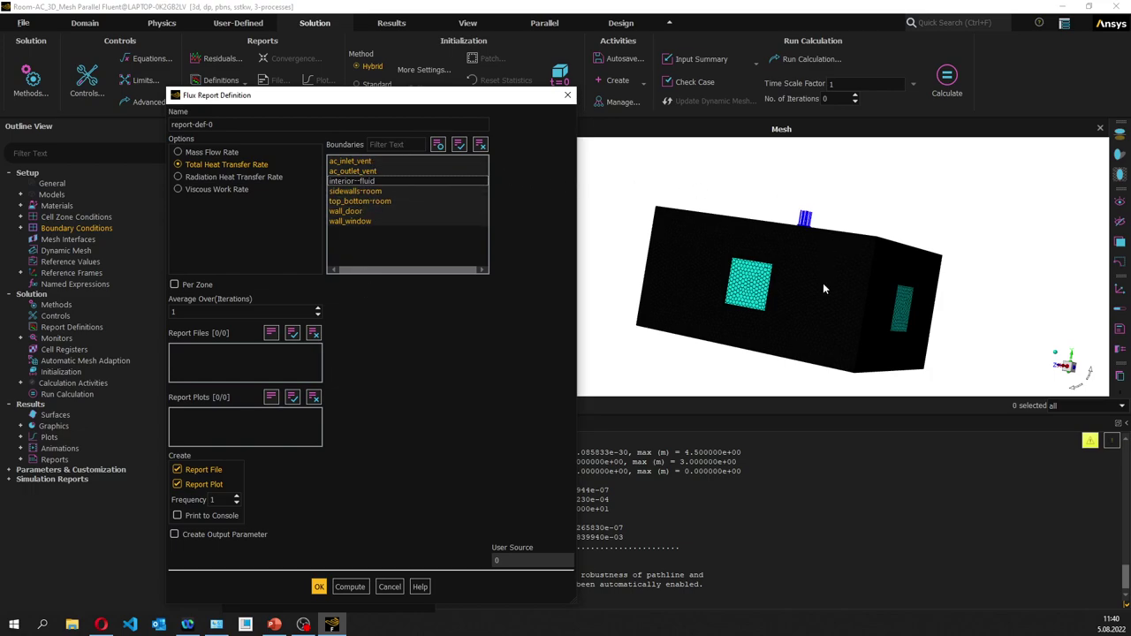
{"action": "left_click_drag", "start_coordinate": [871, 286], "coordinate": [960, 315]}
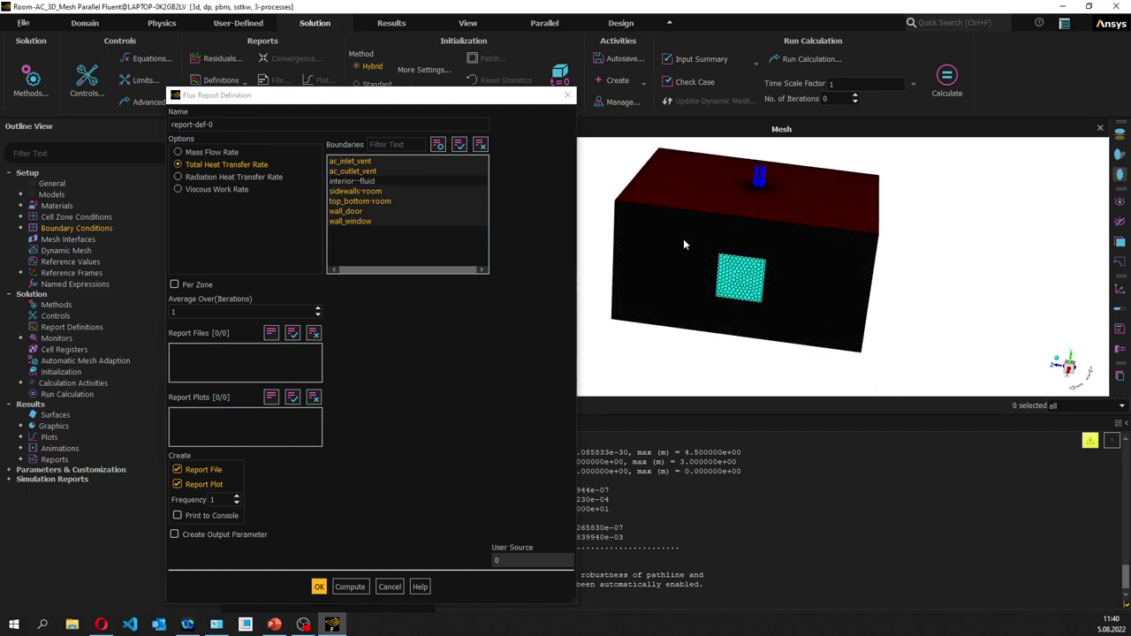
{"action": "scroll", "coordinate": [606, 231], "scroll_direction": "up", "scroll_amount": 1}
{"action": "scroll", "coordinate": [610, 225], "scroll_direction": "down", "scroll_amount": 3}
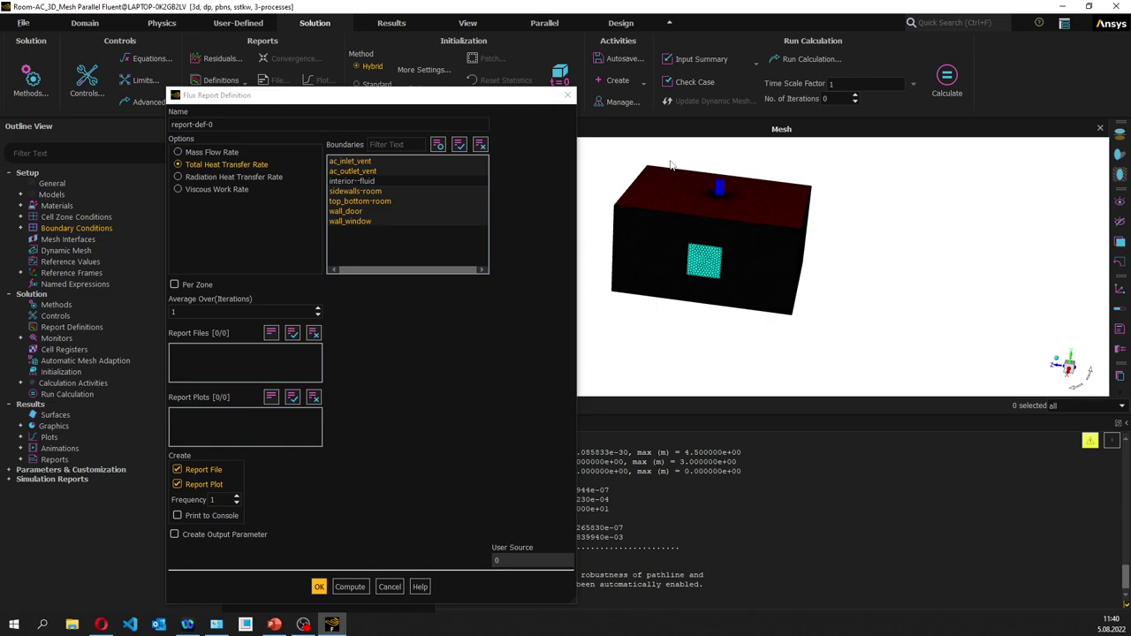
{"action": "left_click", "coordinate": [317, 588]}
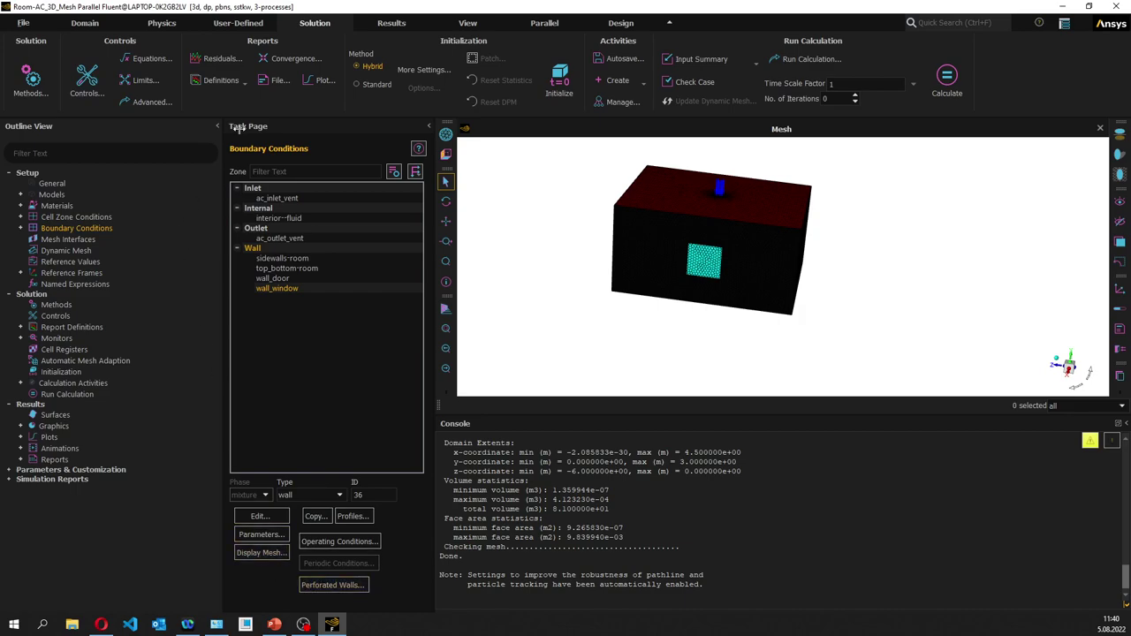
Create an area-weighted average surface report named temp-outlet for static temperature on ac_outlet_vent.
{"action": "left_click", "coordinate": [246, 81]}
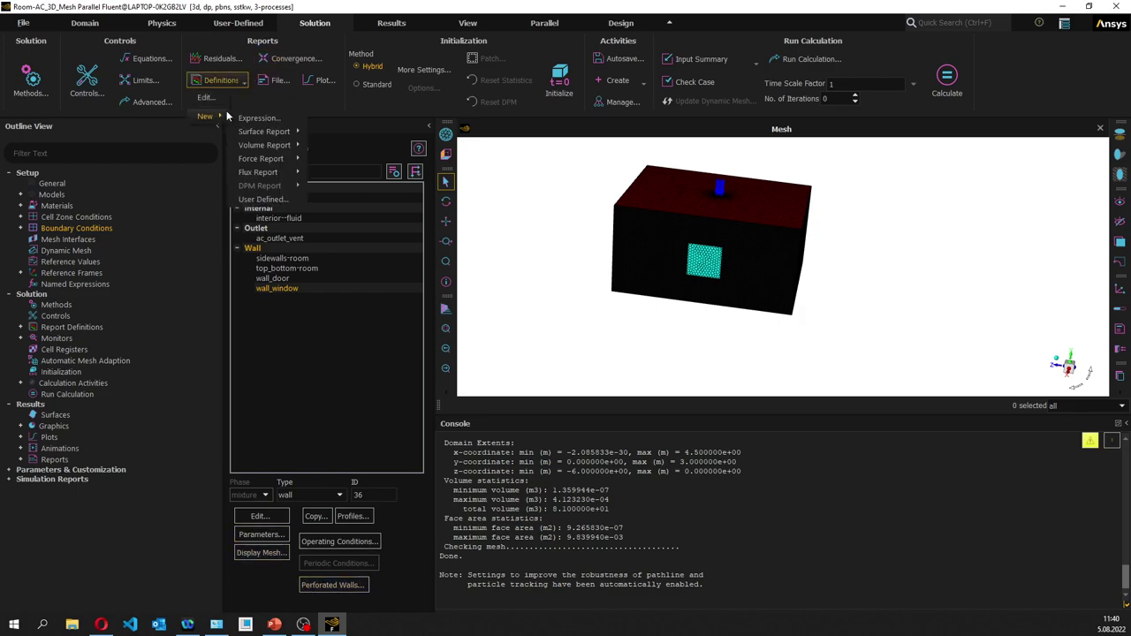
{"action": "mouse_move", "coordinate": [265, 131]}
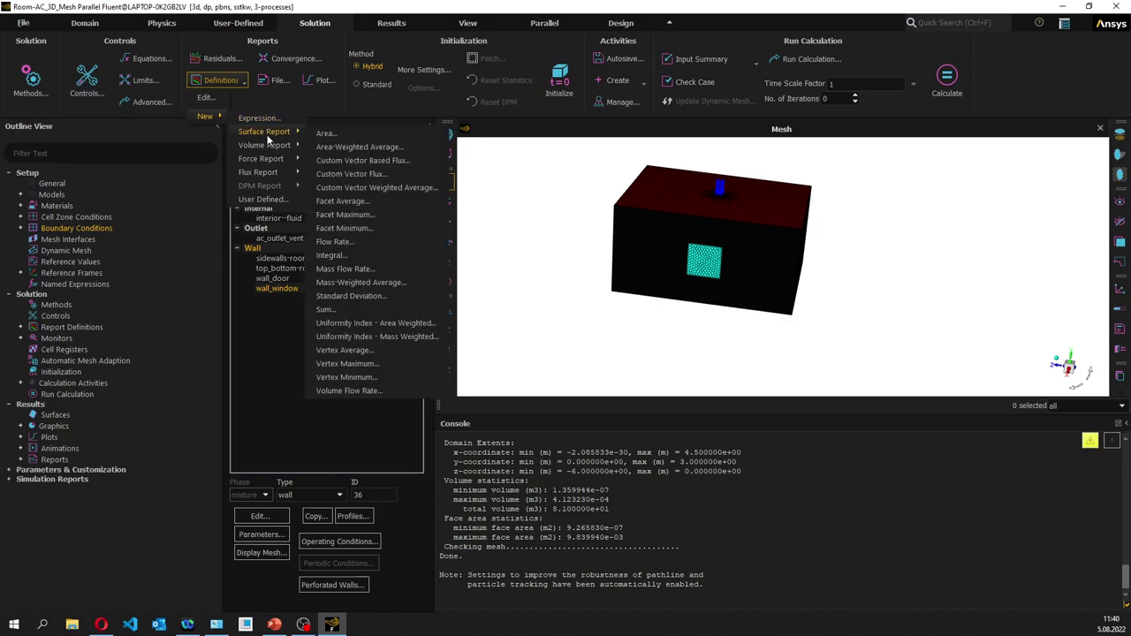
{"action": "left_click", "coordinate": [334, 144]}
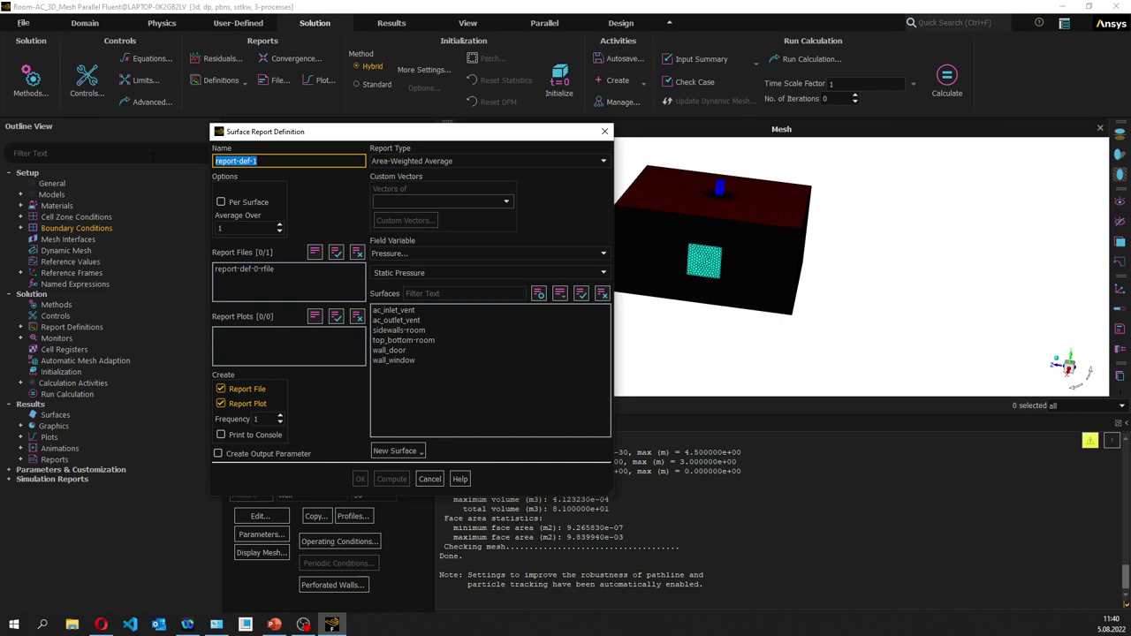
{"action": "type", "text": "temp-outlet"}
{"action": "left_click", "coordinate": [587, 254]}
{"action": "left_click", "coordinate": [539, 294]}
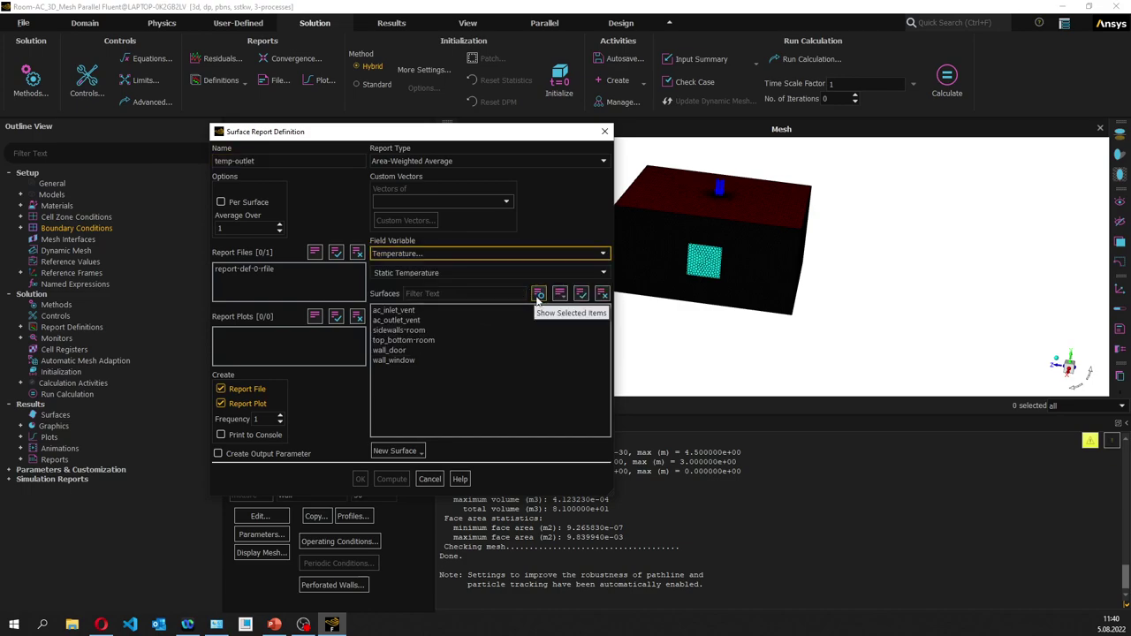
{"action": "left_click", "coordinate": [433, 320]}
{"action": "left_click", "coordinate": [415, 320]}
{"action": "left_click", "coordinate": [360, 479]}
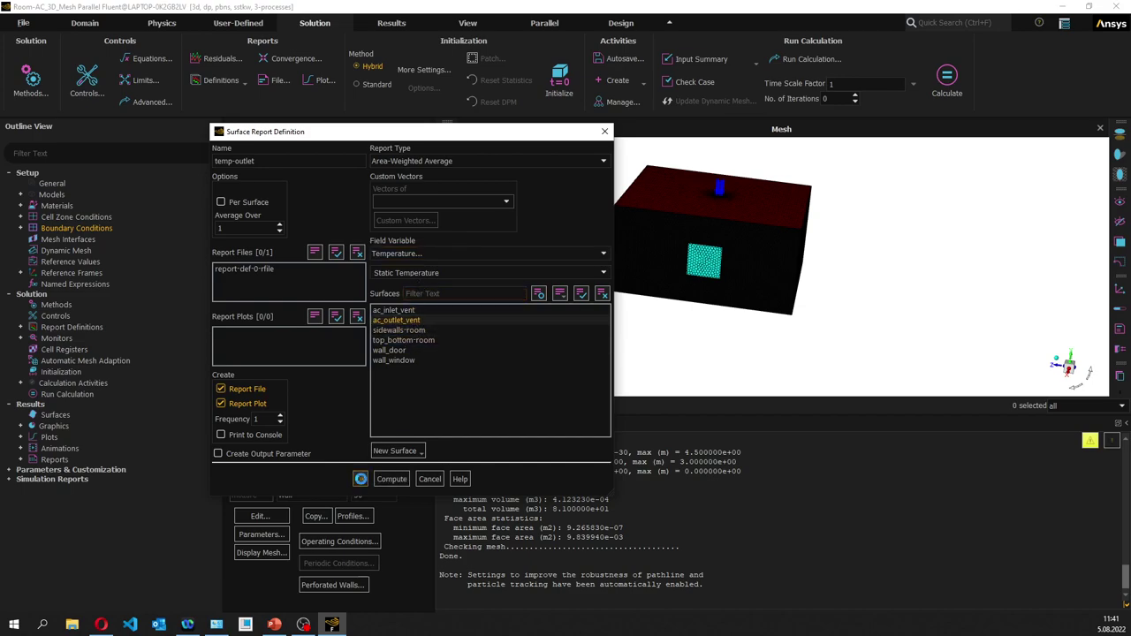
Rename the report definition report-def-0 as heat.
{"action": "left_click", "coordinate": [21, 327]}
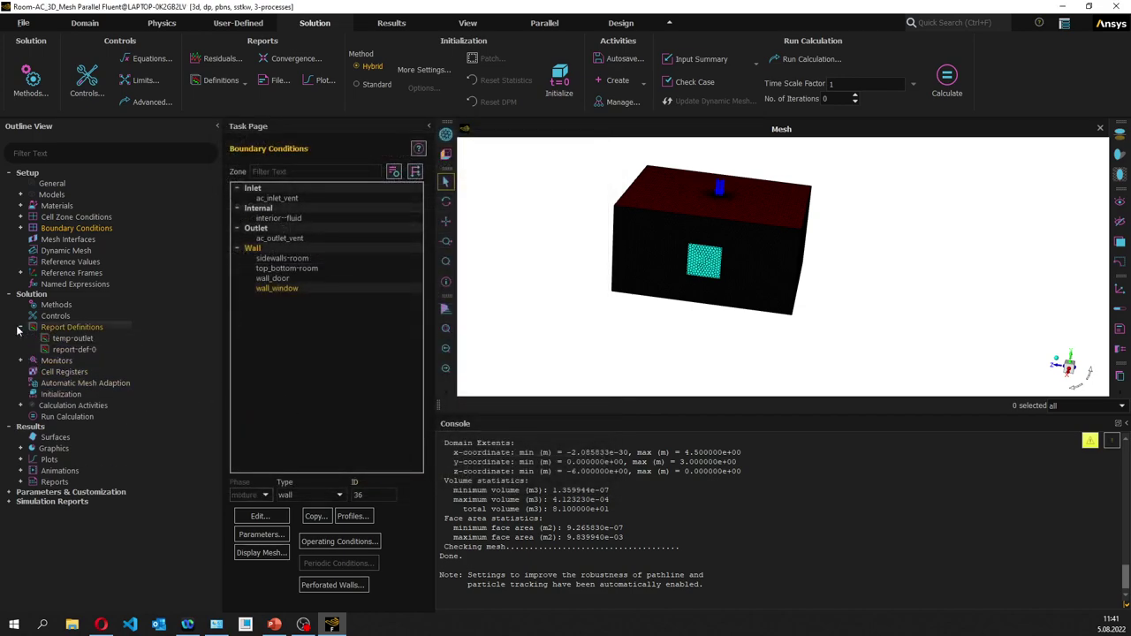
{"action": "right_click", "coordinate": [75, 352]}
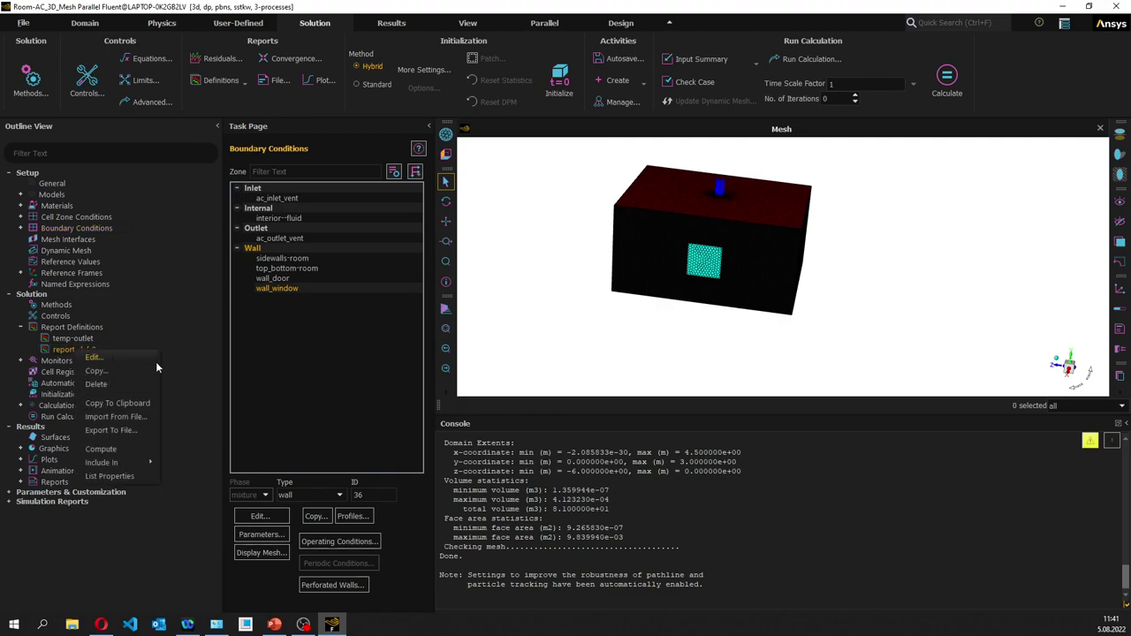
{"action": "left_click", "coordinate": [93, 357]}
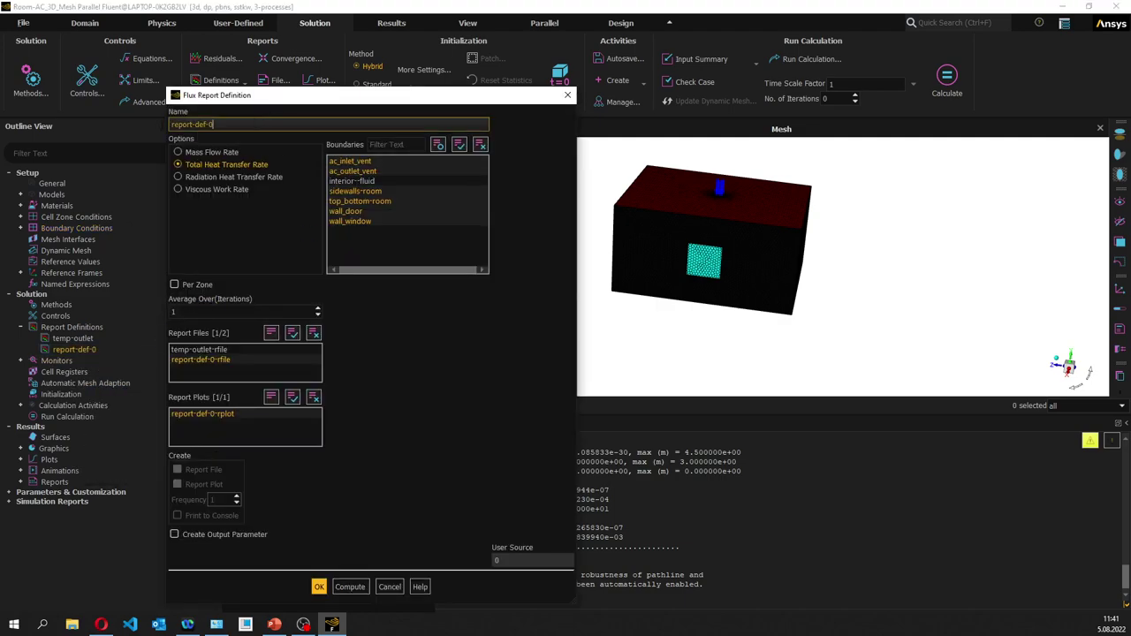
{"action": "type", "text": "t"}
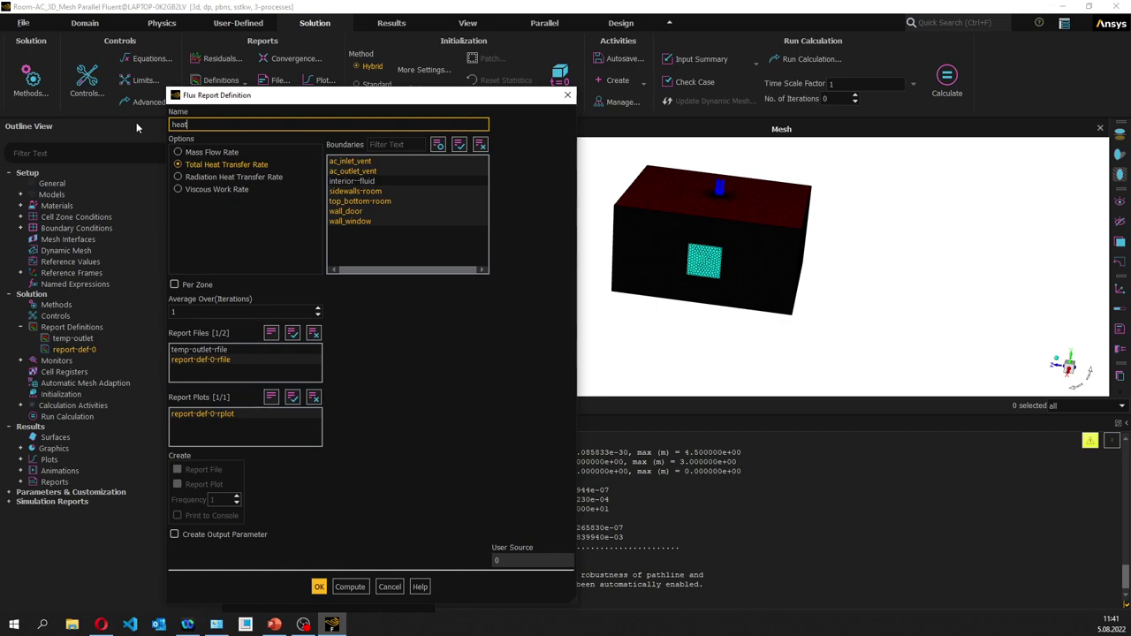
{"action": "left_click", "coordinate": [321, 587]}
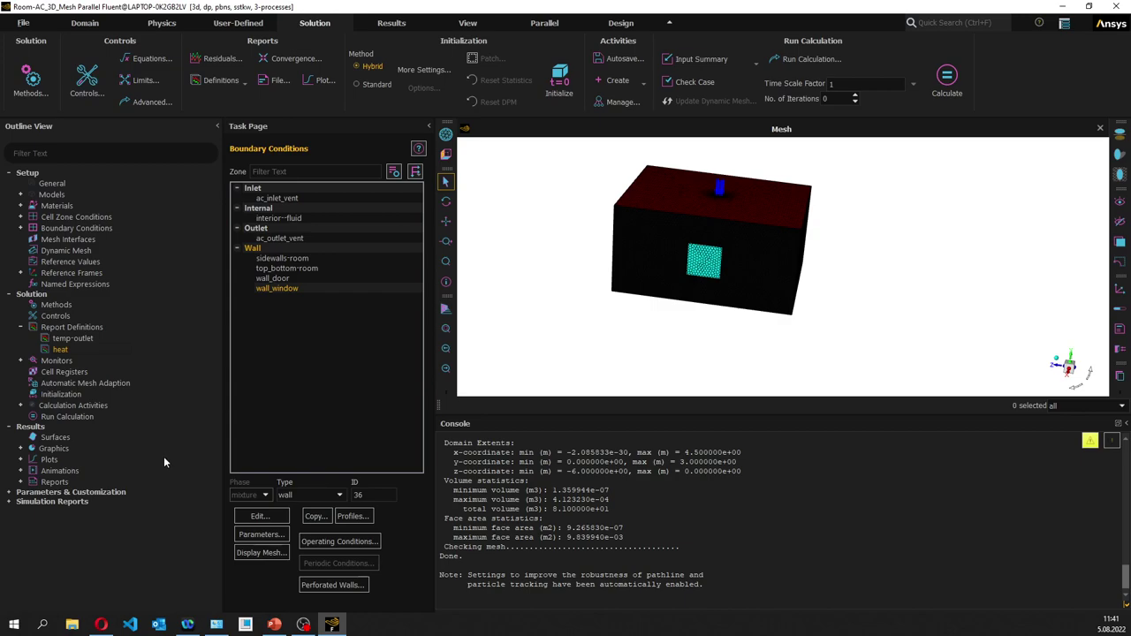
Initialize the solution with Standard Initialization, computing the initial values from all-zones.
{"action": "left_click", "coordinate": [59, 394]}
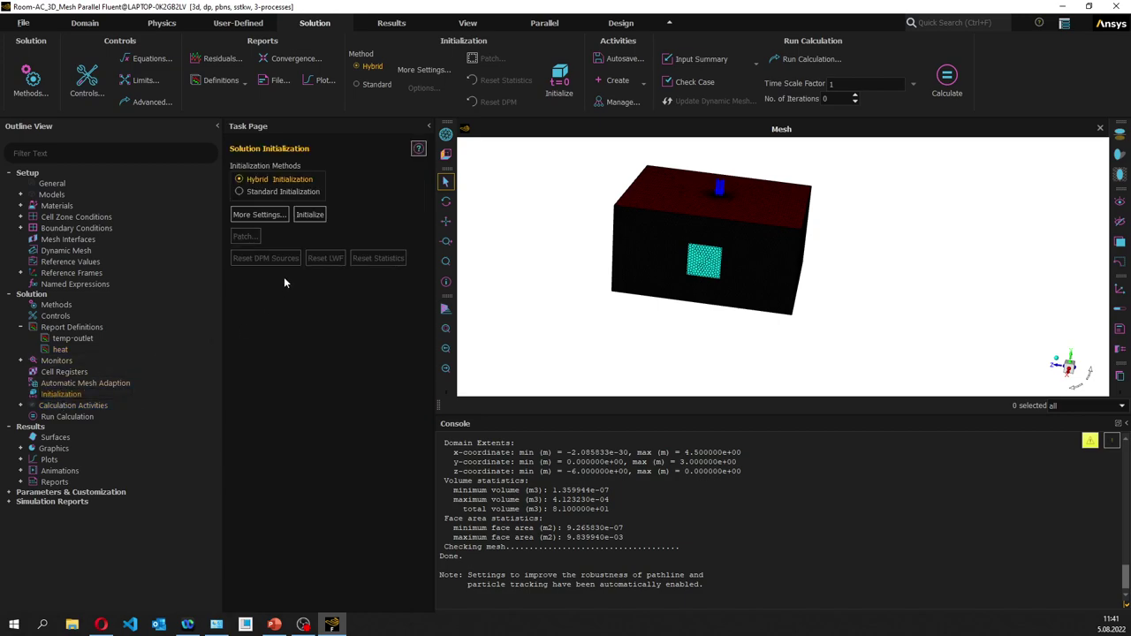
{"action": "left_click", "coordinate": [284, 192]}
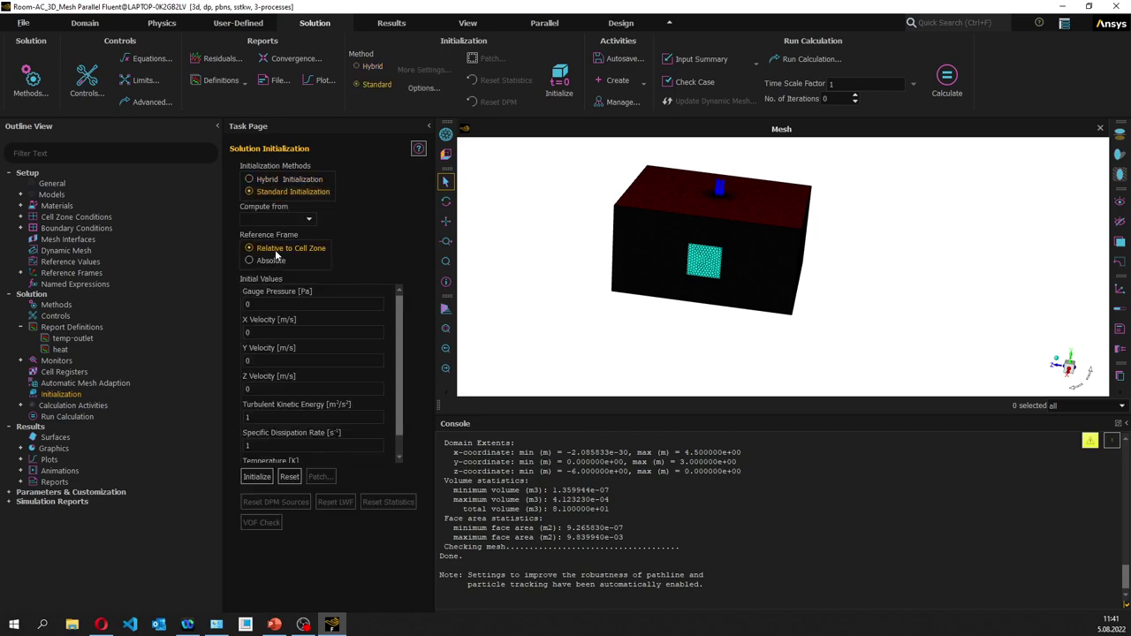
{"action": "left_click", "coordinate": [308, 221]}
{"action": "left_click", "coordinate": [294, 232]}
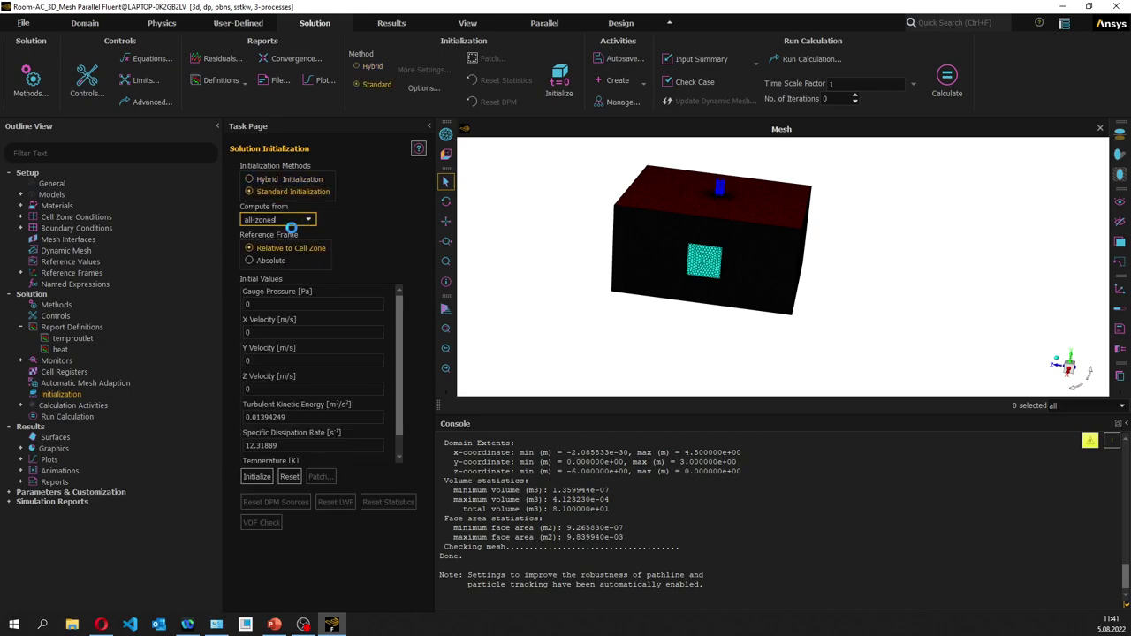
{"action": "left_click", "coordinate": [257, 477]}
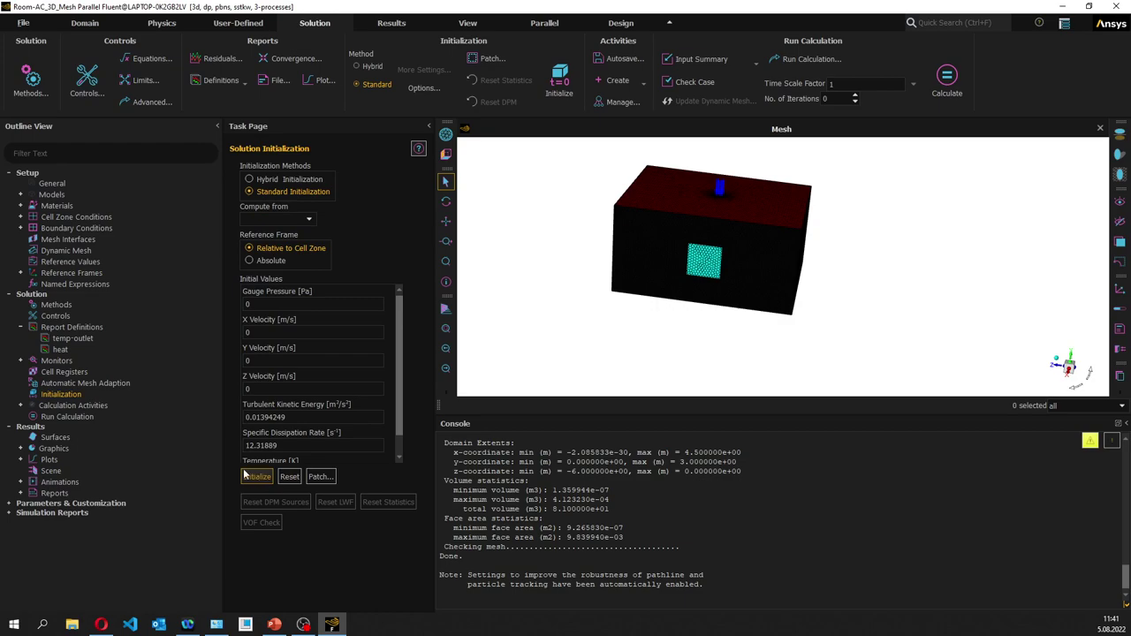
Run the calculation for 15000 iterations with the User-Specified length scale method, creating a new file for the existing report file.
{"action": "left_click", "coordinate": [71, 417]}
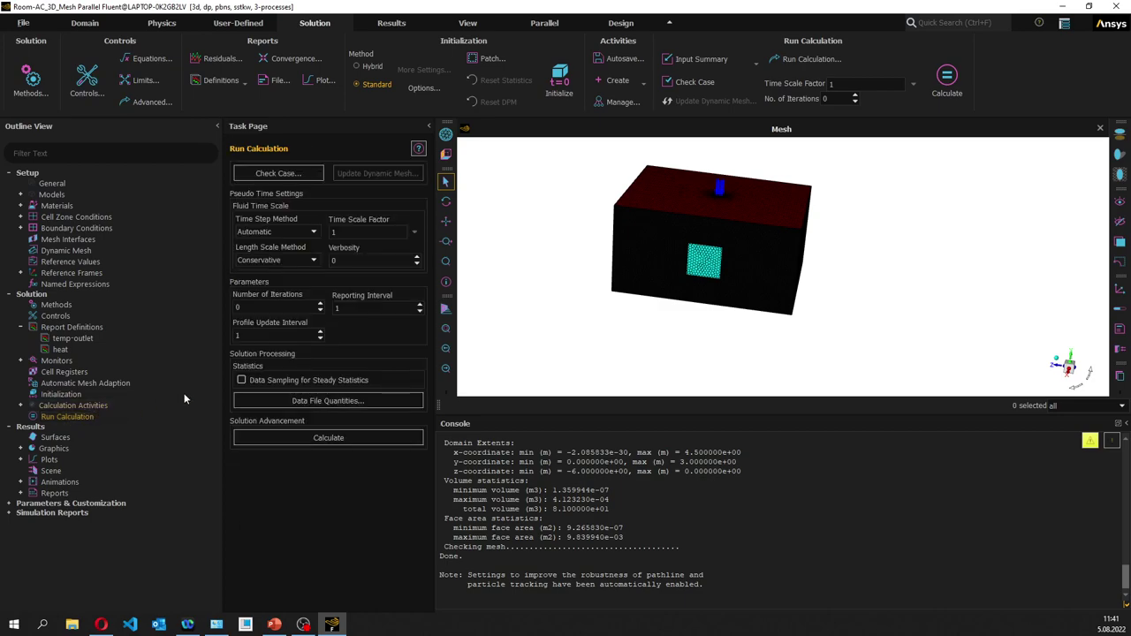
{"action": "left_click", "coordinate": [303, 262]}
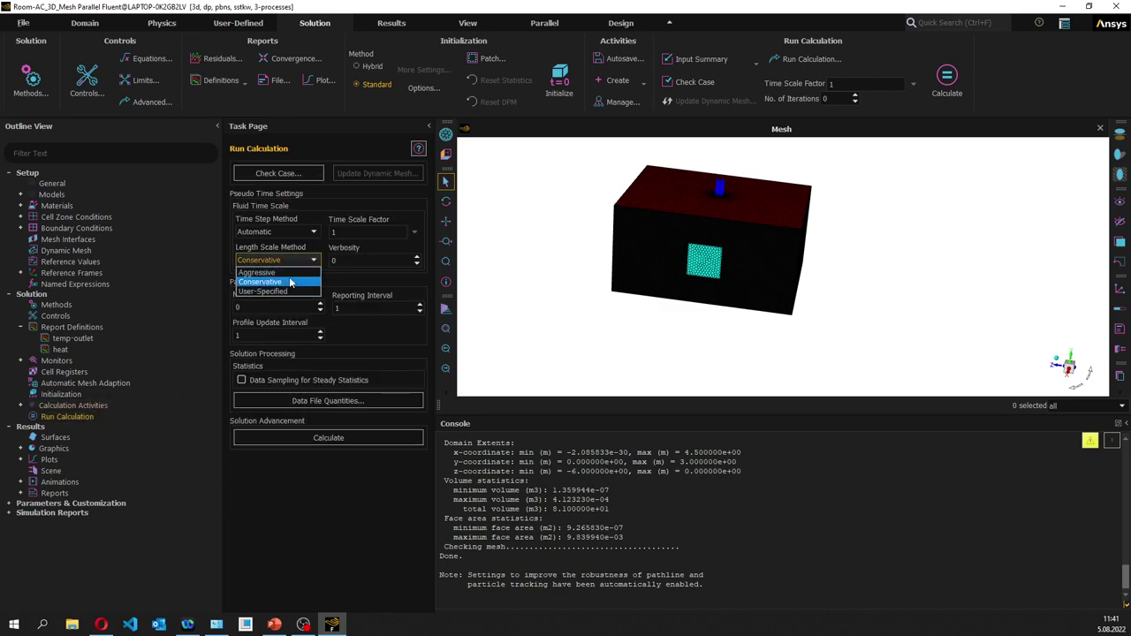
{"action": "left_click", "coordinate": [292, 292]}
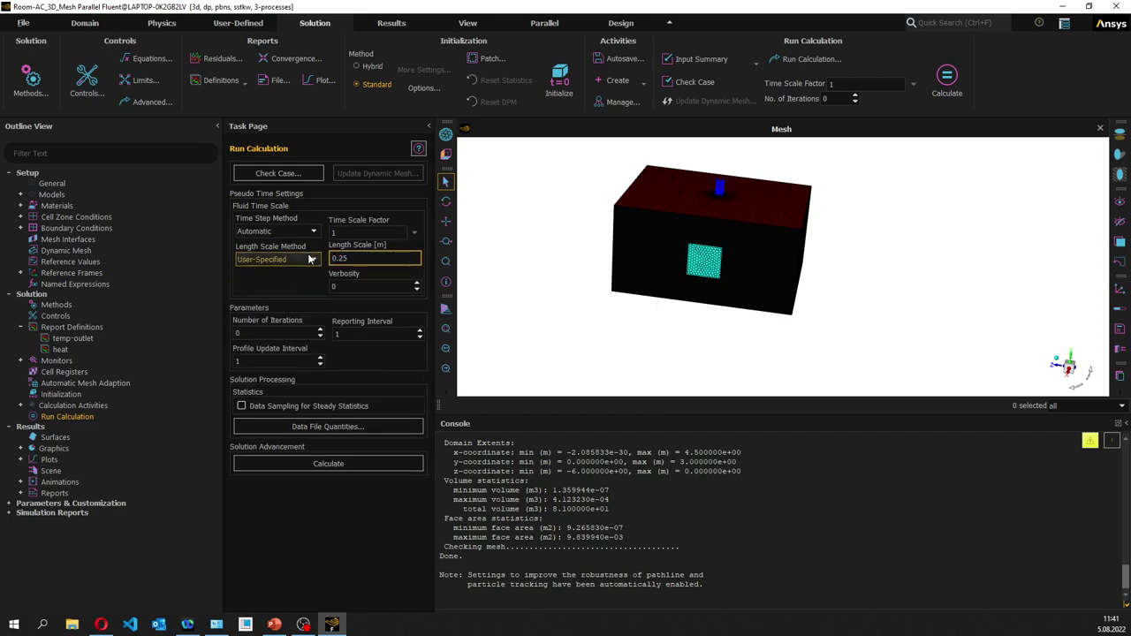
{"action": "left_click", "coordinate": [271, 333]}
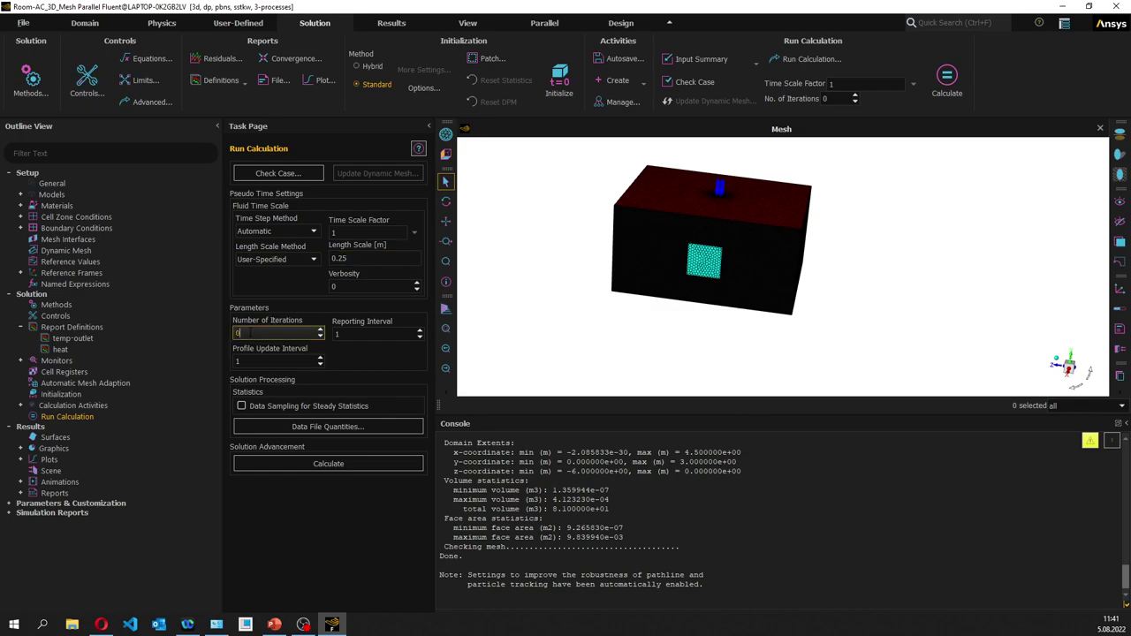
{"action": "type", "text": "15000"}
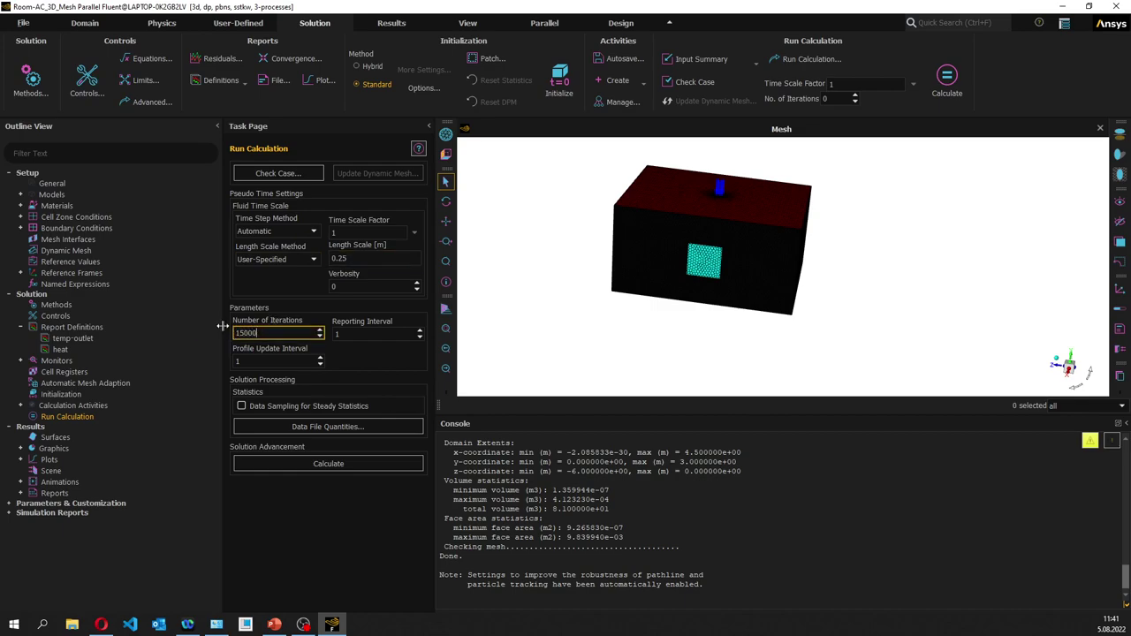
{"action": "left_click", "coordinate": [267, 361]}
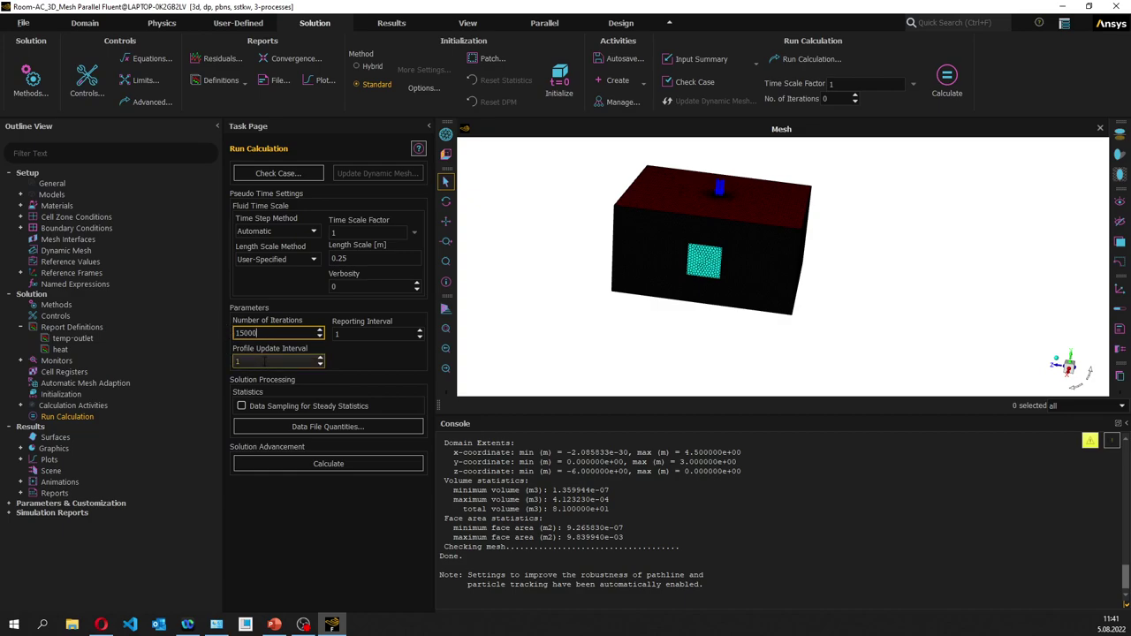
{"action": "left_click", "coordinate": [328, 464]}
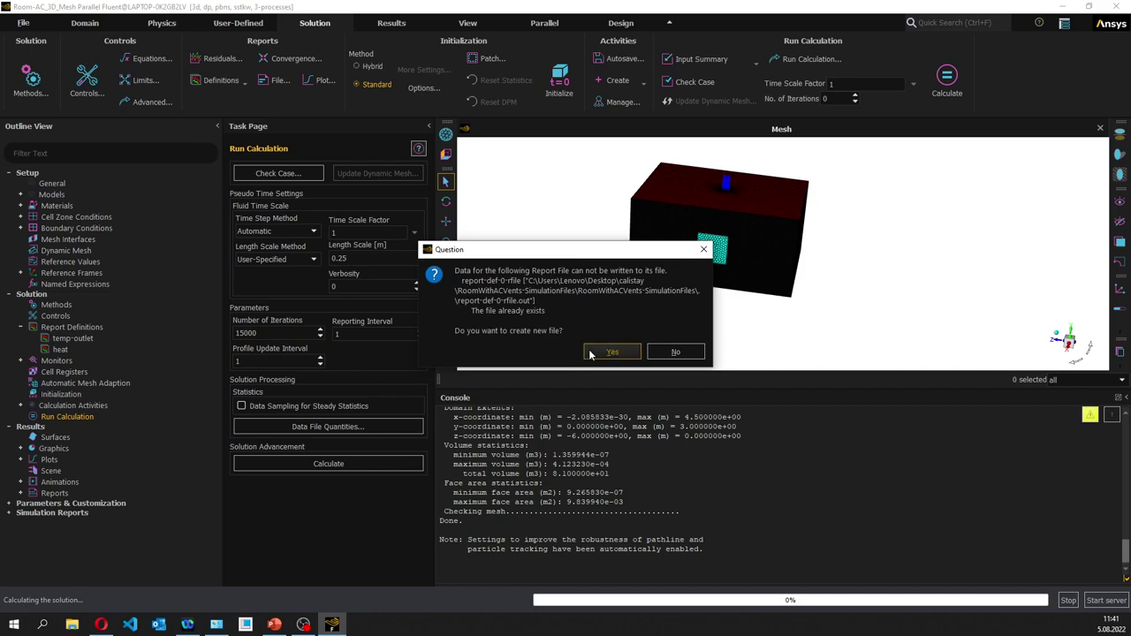
{"action": "left_click", "coordinate": [609, 352]}
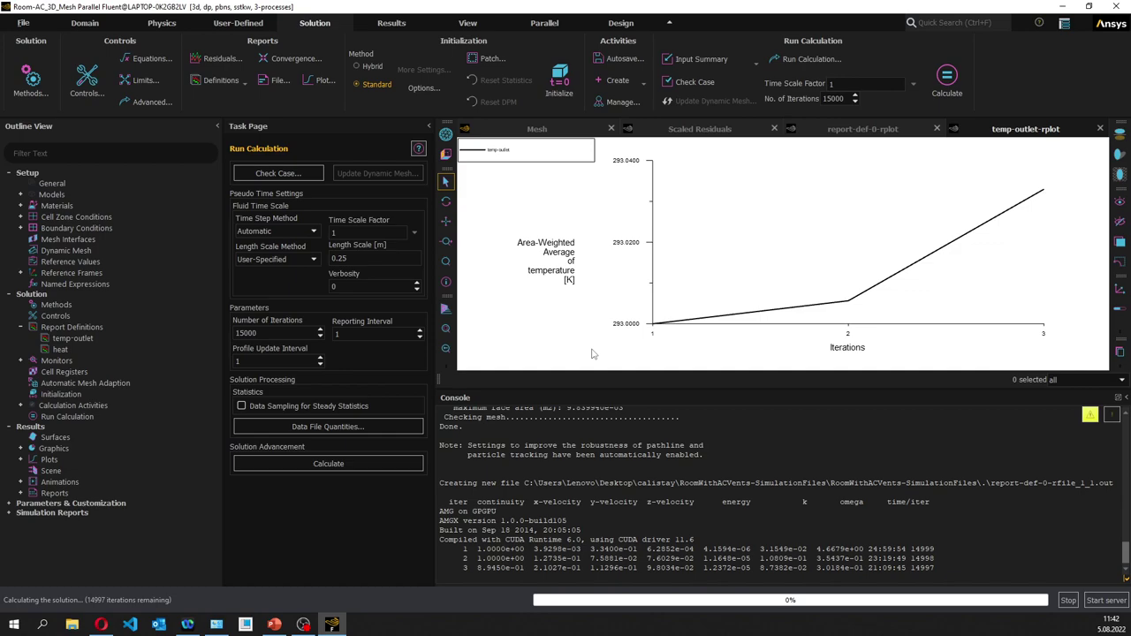
View the total heat transfer rate and outlet temperature plots during the run and stop the calculation.
{"action": "left_click", "coordinate": [875, 130]}
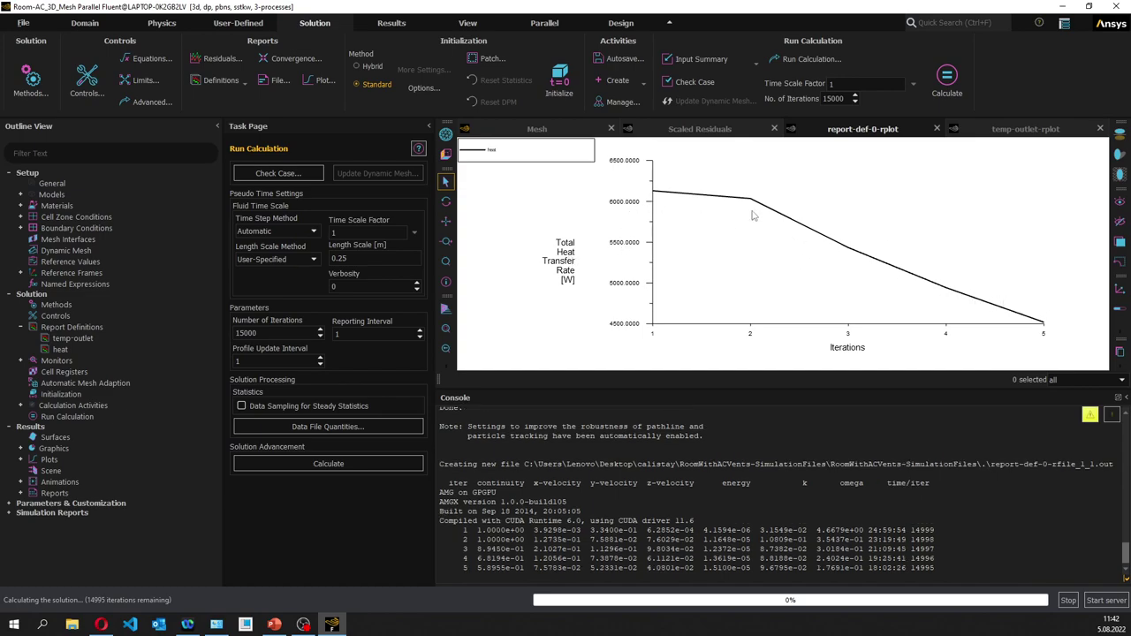
{"action": "left_click", "coordinate": [998, 129]}
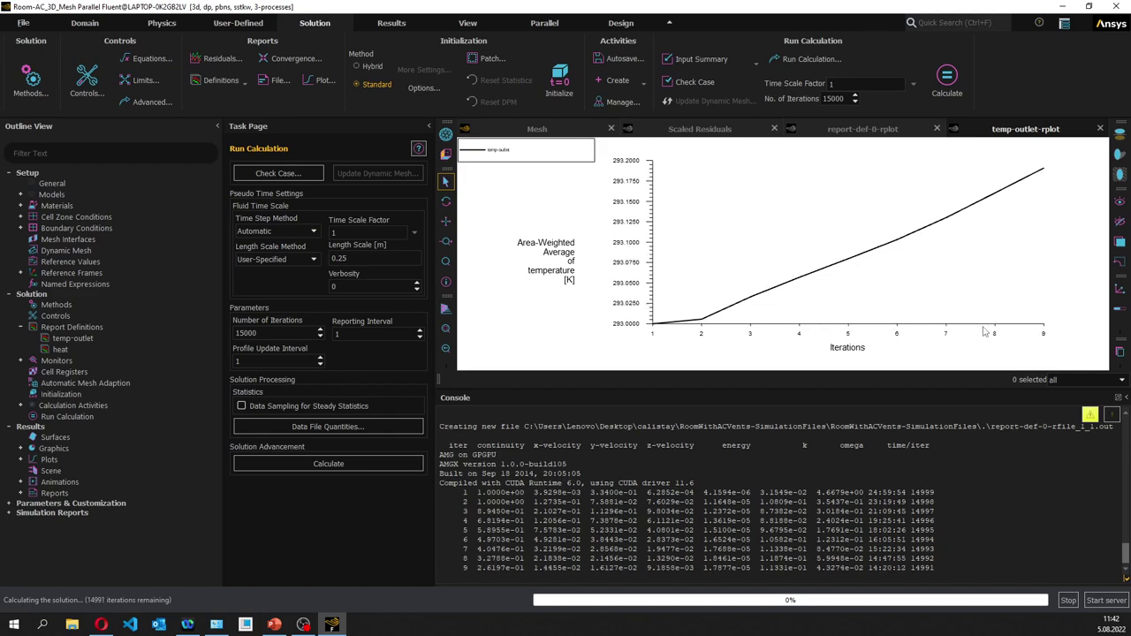
{"action": "left_click", "coordinate": [1068, 601]}
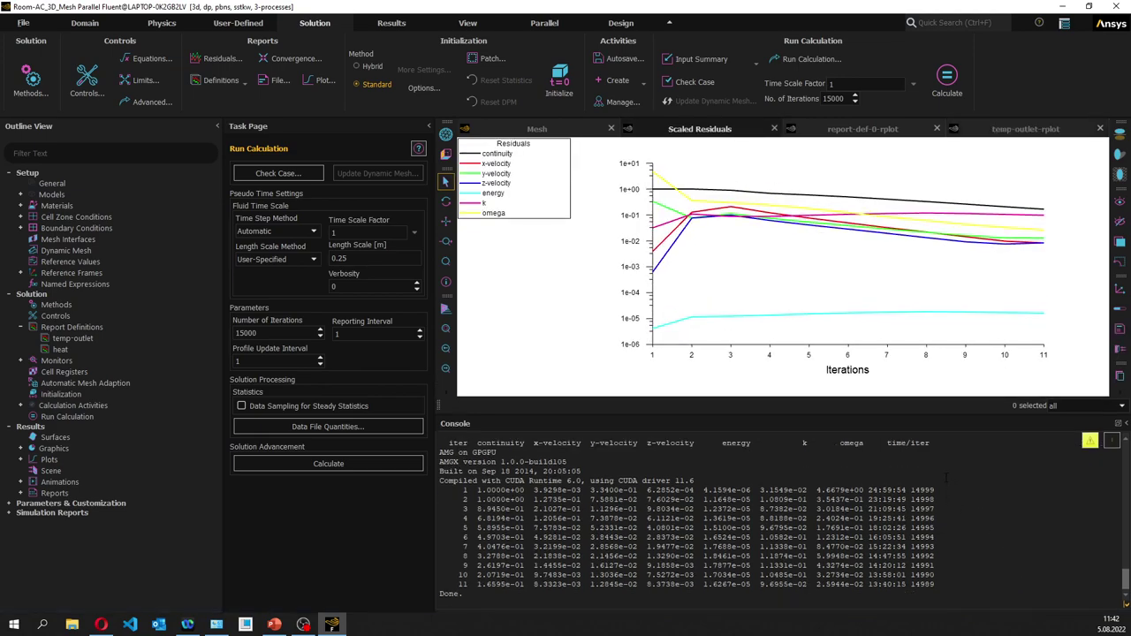
Close the solver session and discard the unsaved case and data.
{"action": "left_click", "coordinate": [1116, 6]}
{"action": "left_click", "coordinate": [561, 328]}
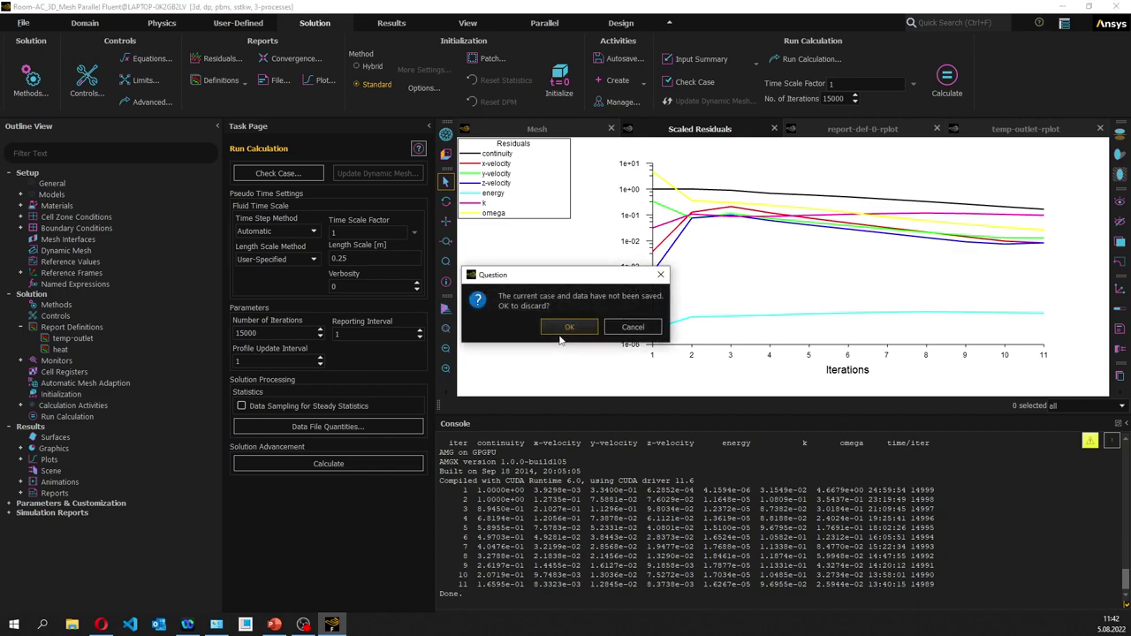
{"action": "left_click", "coordinate": [562, 329]}
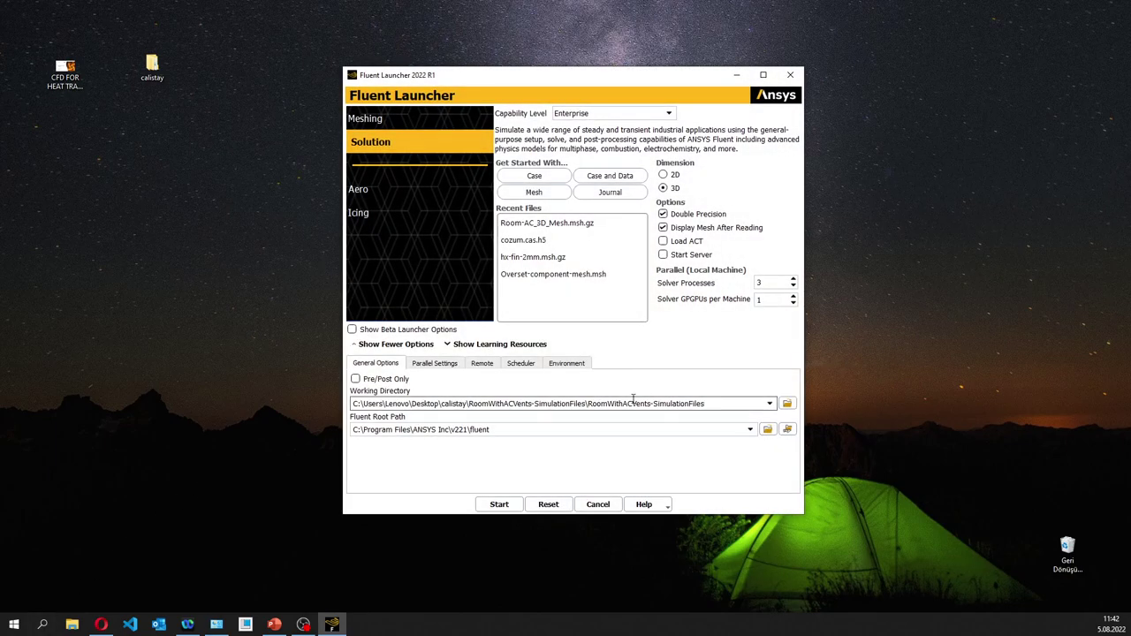
Set the working directory to the cozum_room folder, start the 3D double-precision solver session and dismiss the startup notice.
{"action": "left_click", "coordinate": [787, 403]}
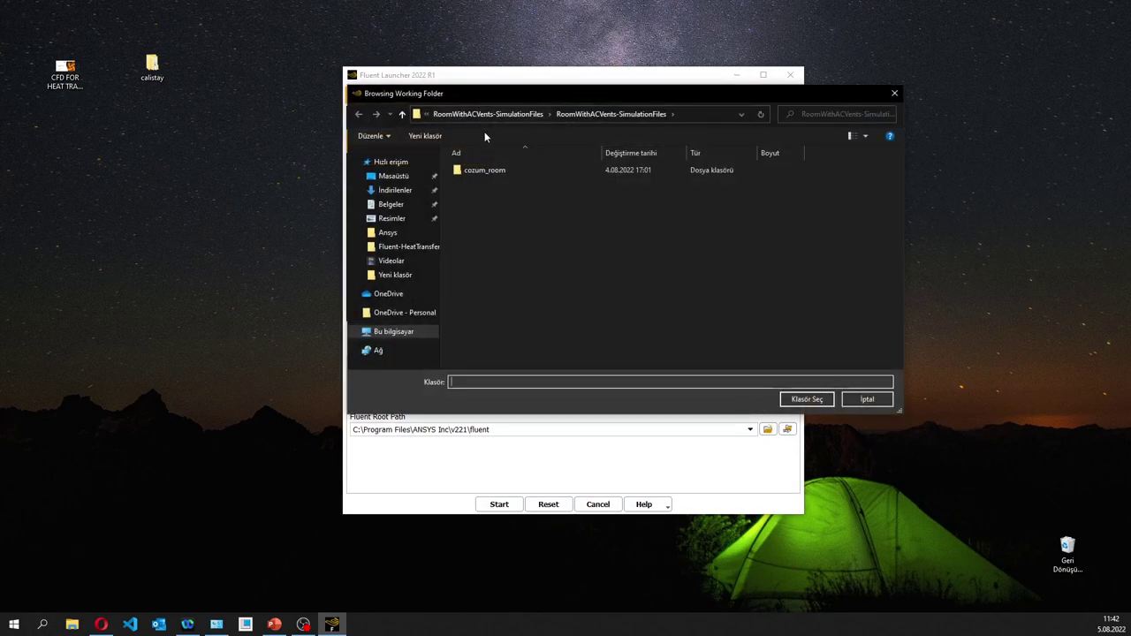
{"action": "double_click", "coordinate": [484, 169]}
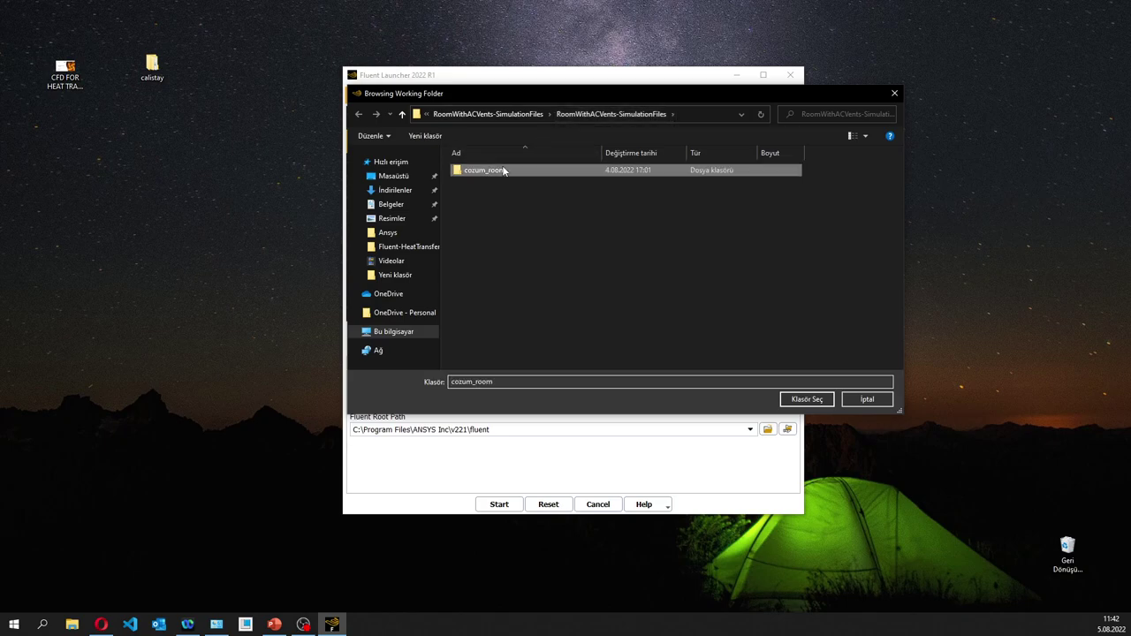
{"action": "left_click", "coordinate": [806, 399]}
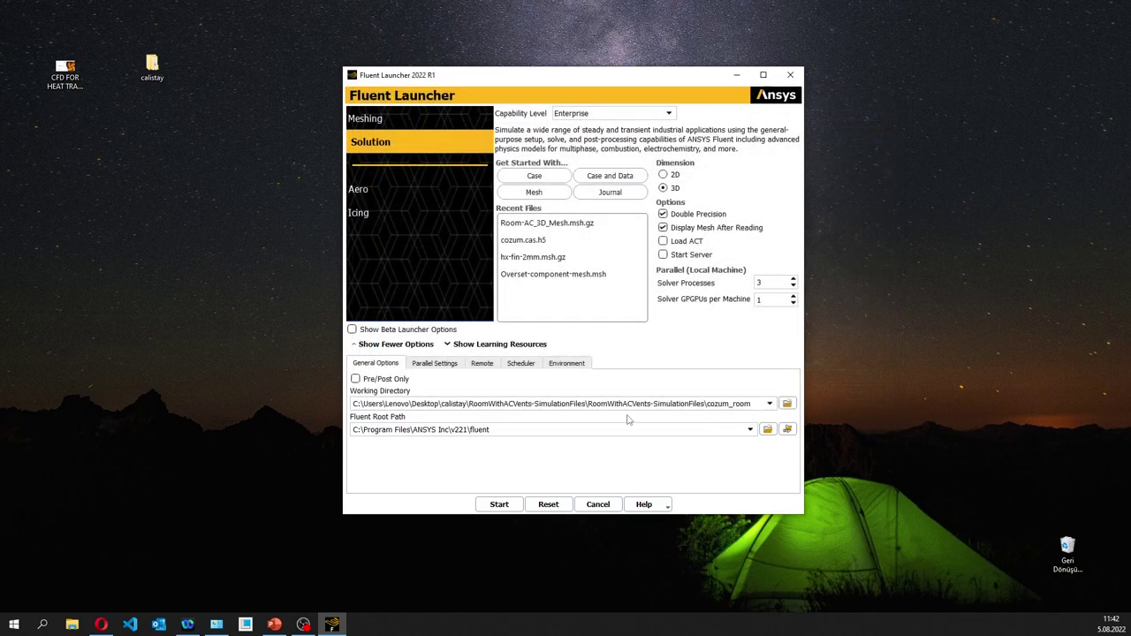
{"action": "left_click", "coordinate": [511, 505]}
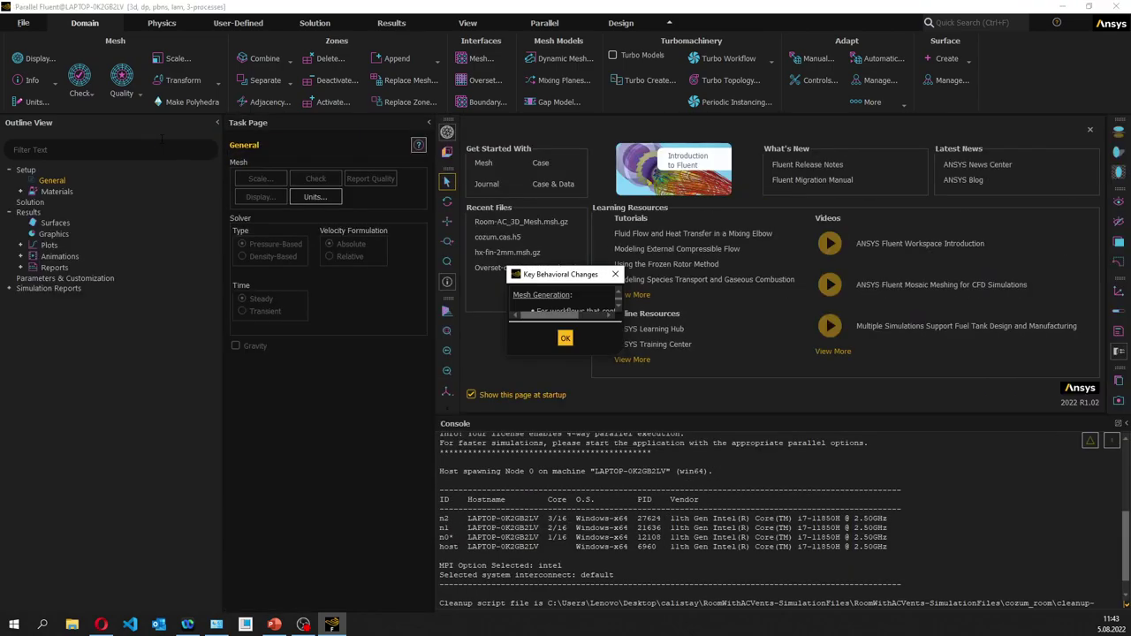
{"action": "left_click", "coordinate": [683, 432]}
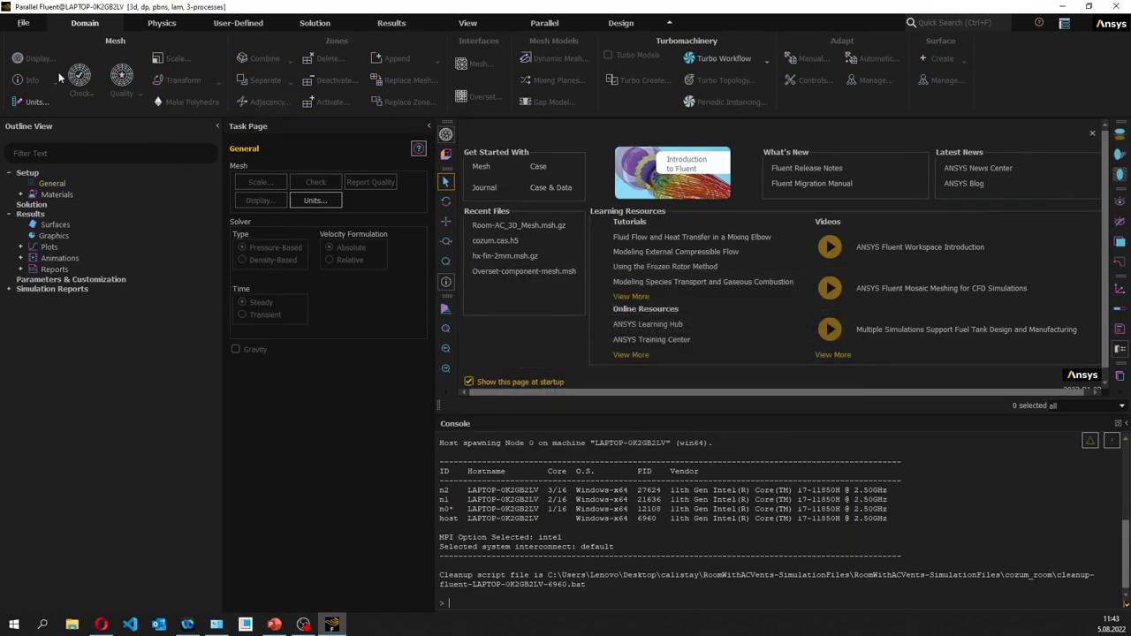
Read the solved case and data files Room-AC_3D_Final_15000_SS from the cozum_room folder.
{"action": "left_click", "coordinate": [23, 23]}
{"action": "mouse_move", "coordinate": [28, 41]}
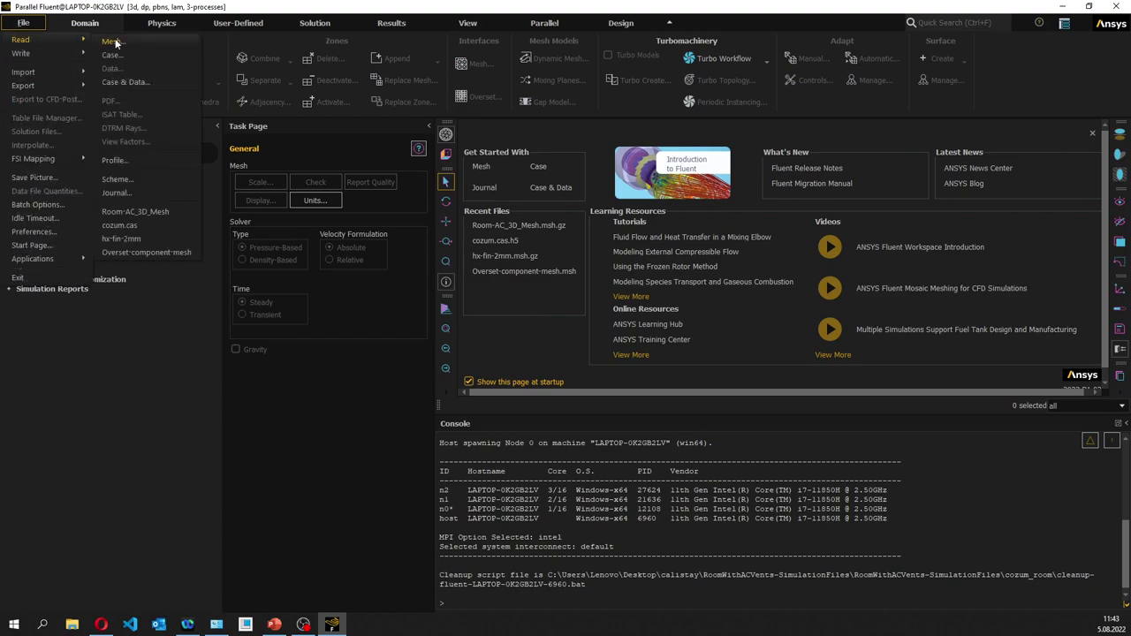
{"action": "left_click", "coordinate": [123, 77]}
{"action": "left_click", "coordinate": [520, 222]}
{"action": "left_click", "coordinate": [746, 365]}
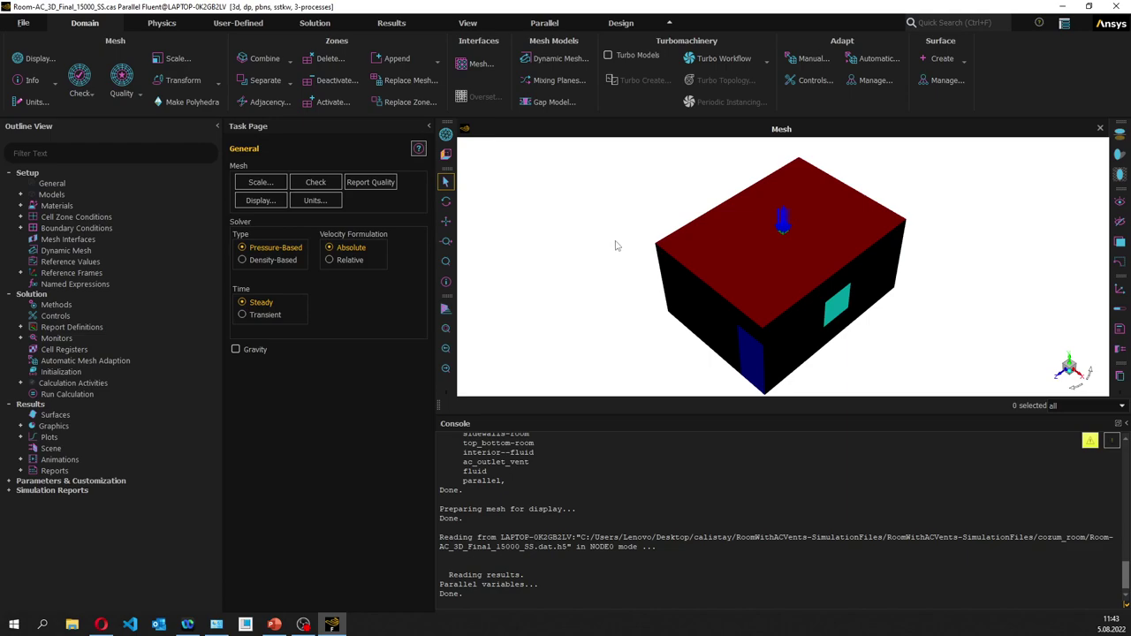
Run the calculation for 1 more iteration, creating new report files and acknowledging completion.
{"action": "left_click_drag", "start_coordinate": [621, 252], "coordinate": [723, 241]}
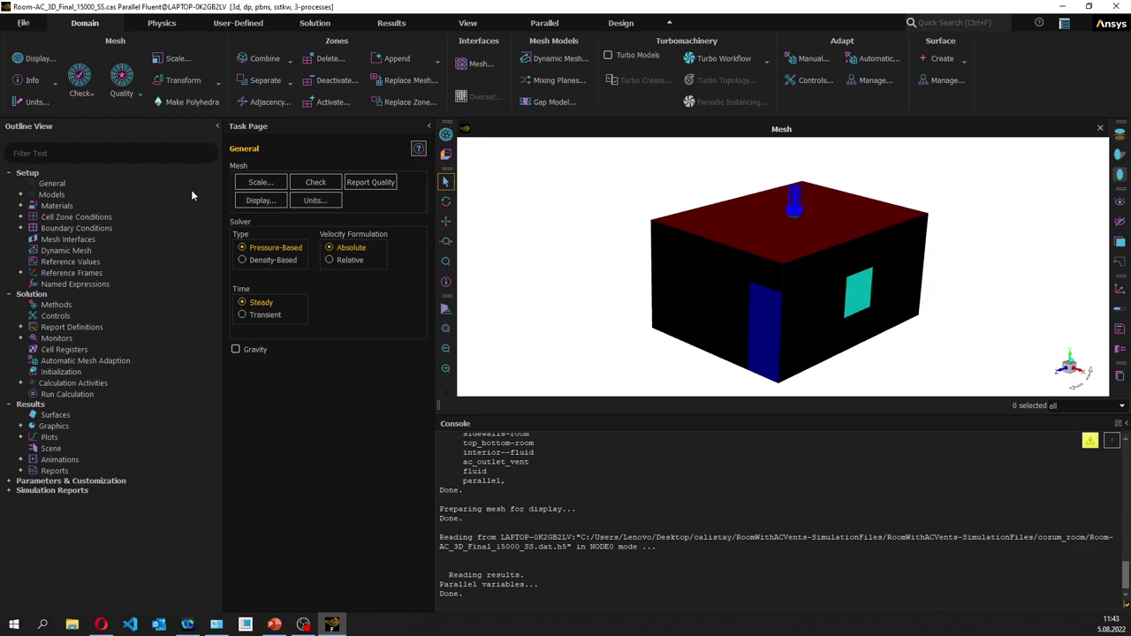
{"action": "left_click", "coordinate": [65, 394]}
{"action": "left_click_drag", "start_coordinate": [301, 333], "coordinate": [212, 338]}
{"action": "type", "text": "1"}
{"action": "left_click", "coordinate": [328, 468]}
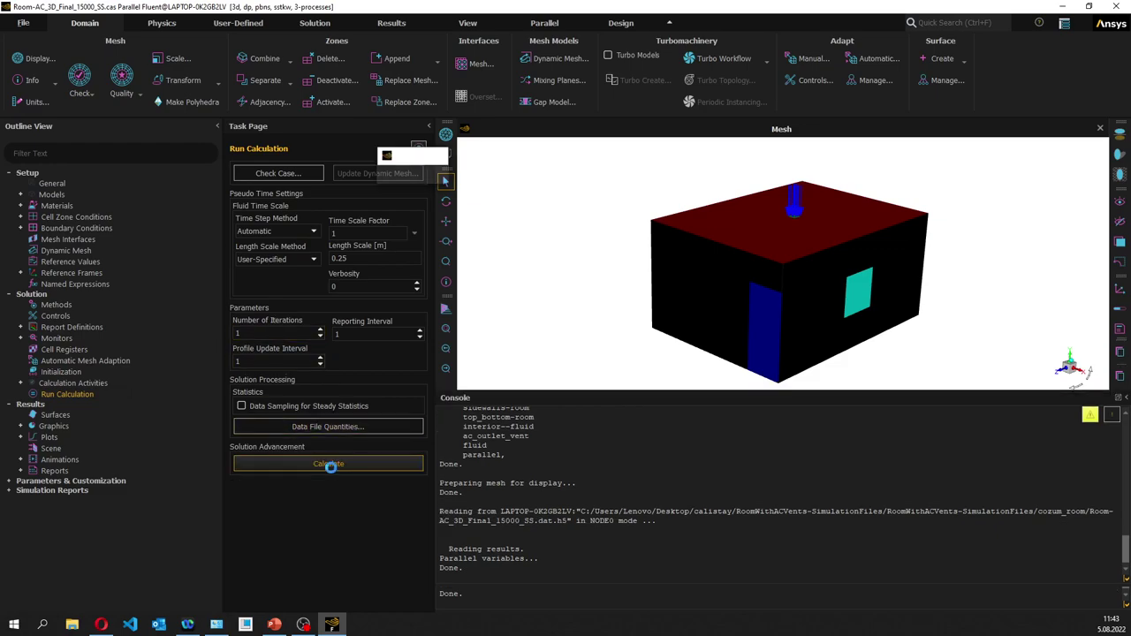
{"action": "left_click", "coordinate": [598, 412]}
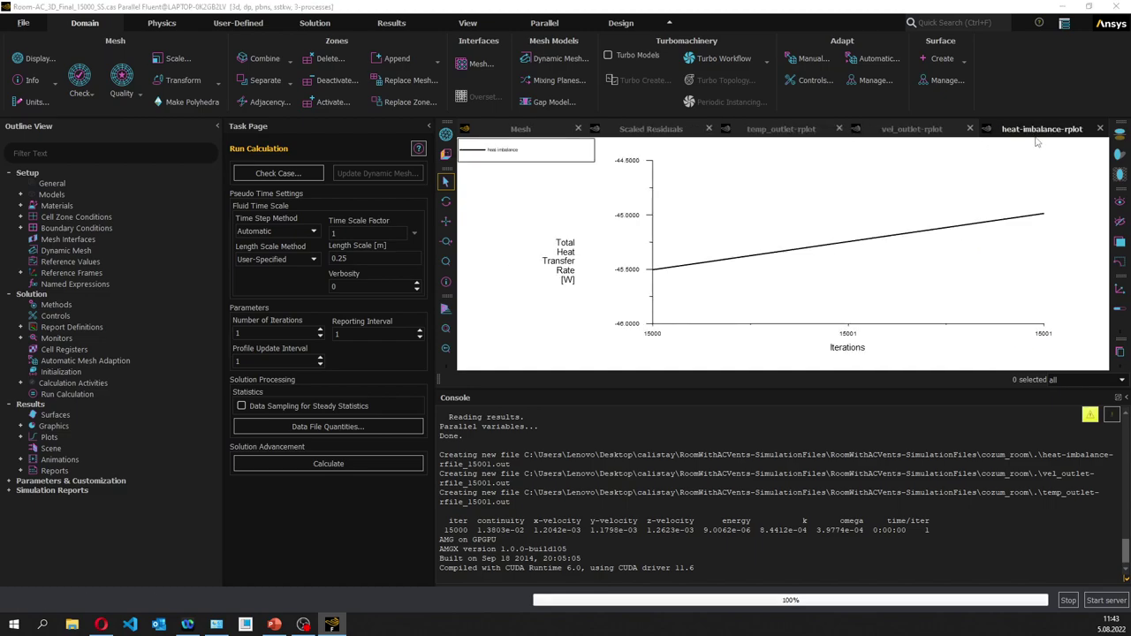
{"action": "left_click", "coordinate": [587, 329]}
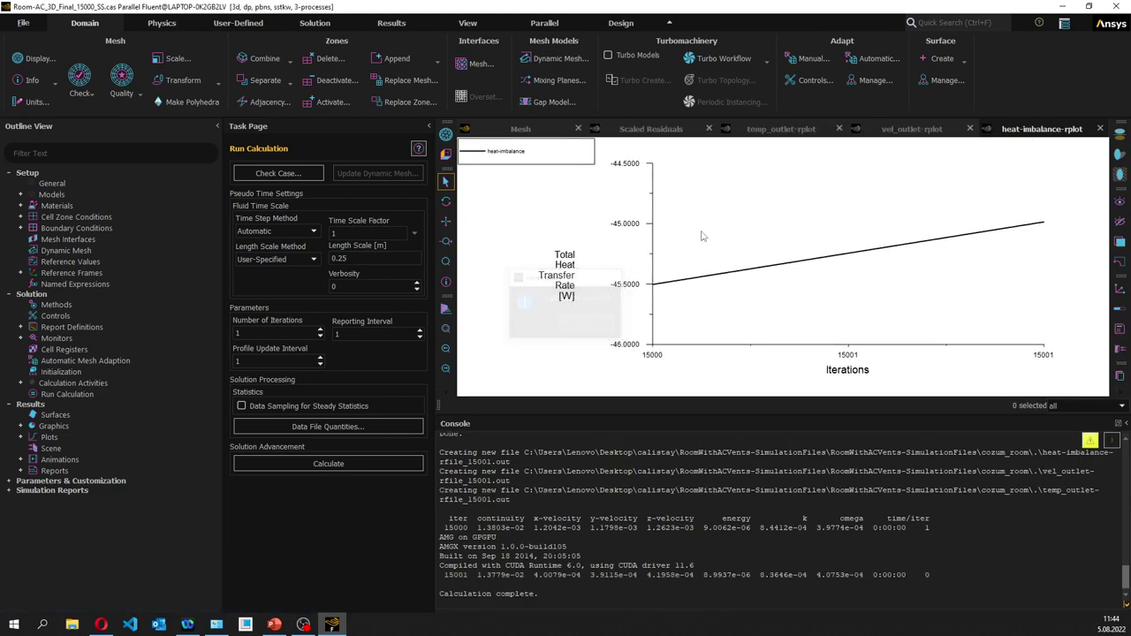
Review the outlet temperature, residual and heat imbalance plots, and return to the mesh display.
{"action": "left_click", "coordinate": [774, 132]}
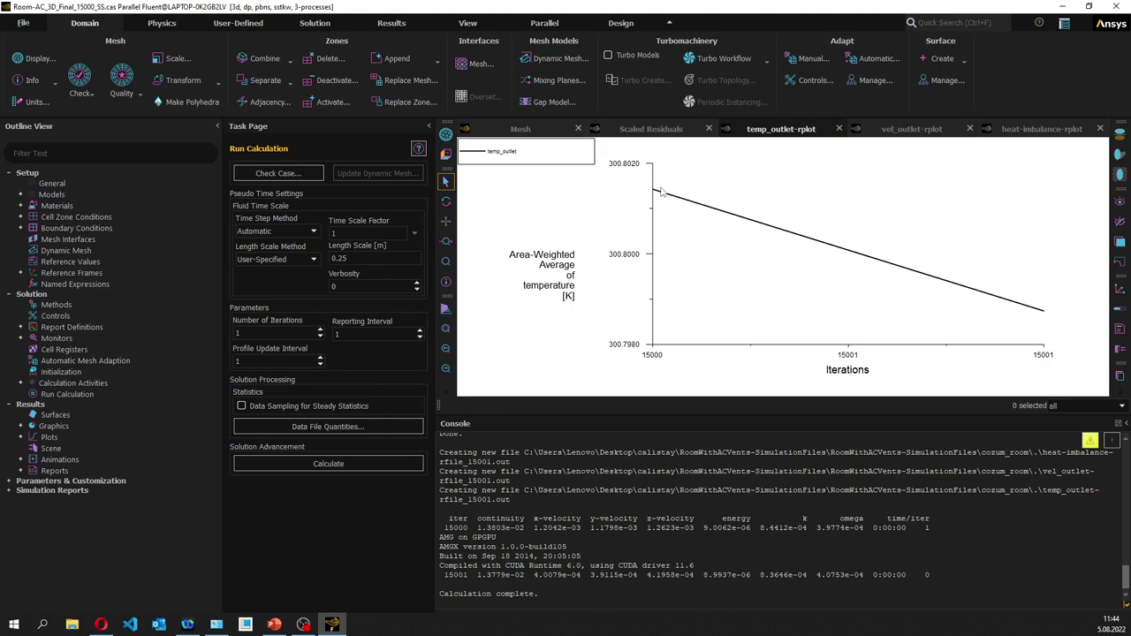
{"action": "left_click", "coordinate": [662, 135]}
{"action": "left_click", "coordinate": [808, 131]}
{"action": "left_click", "coordinate": [1036, 129]}
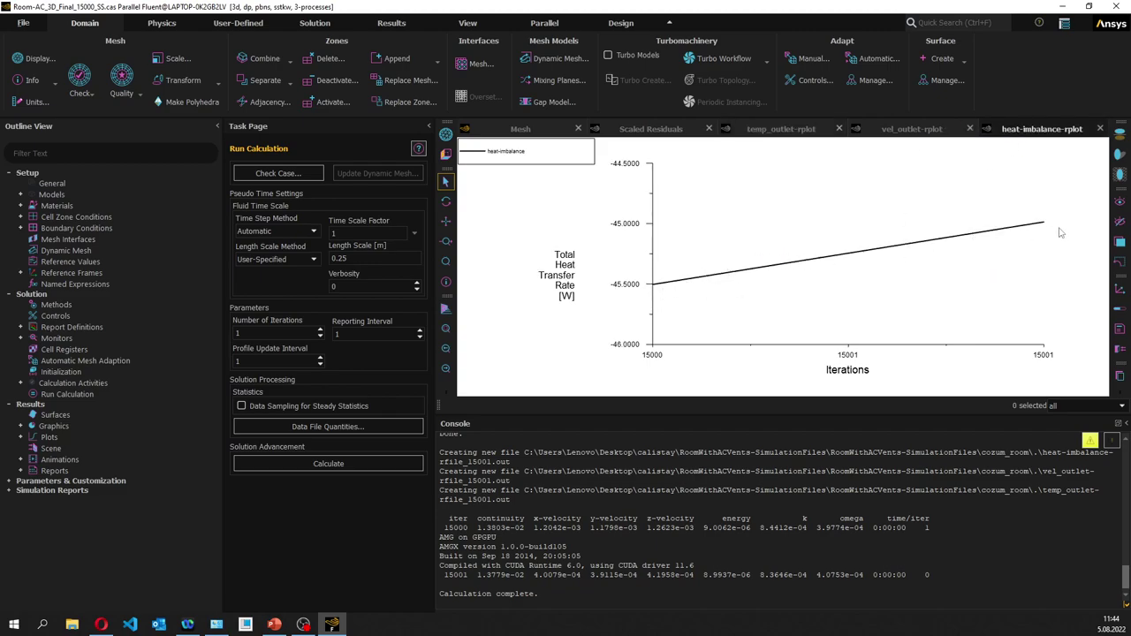
{"action": "left_click", "coordinate": [800, 130]}
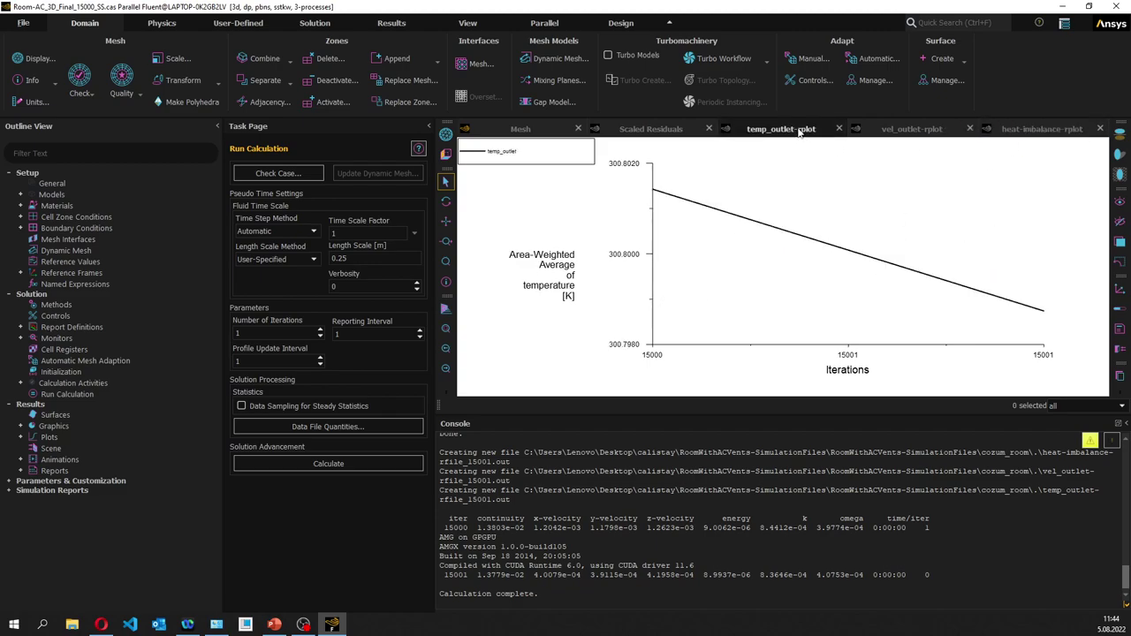
{"action": "left_click", "coordinate": [677, 130]}
{"action": "left_click", "coordinate": [530, 129]}
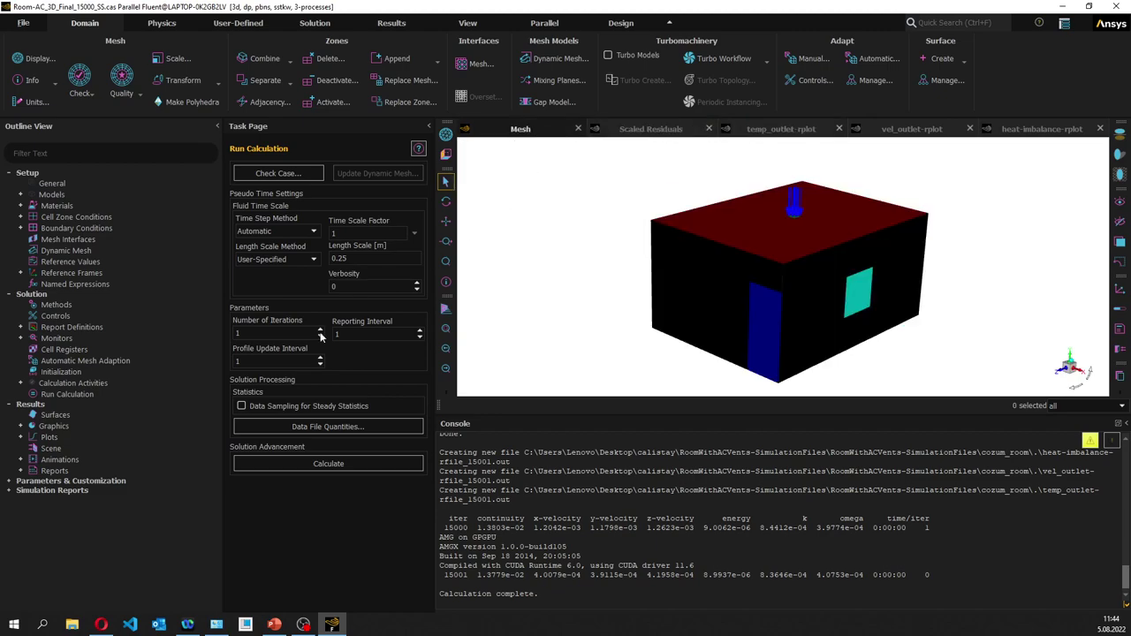
Create and display a filled contour of static temperature on the sidewalls-room surface.
{"action": "left_click", "coordinate": [21, 426]}
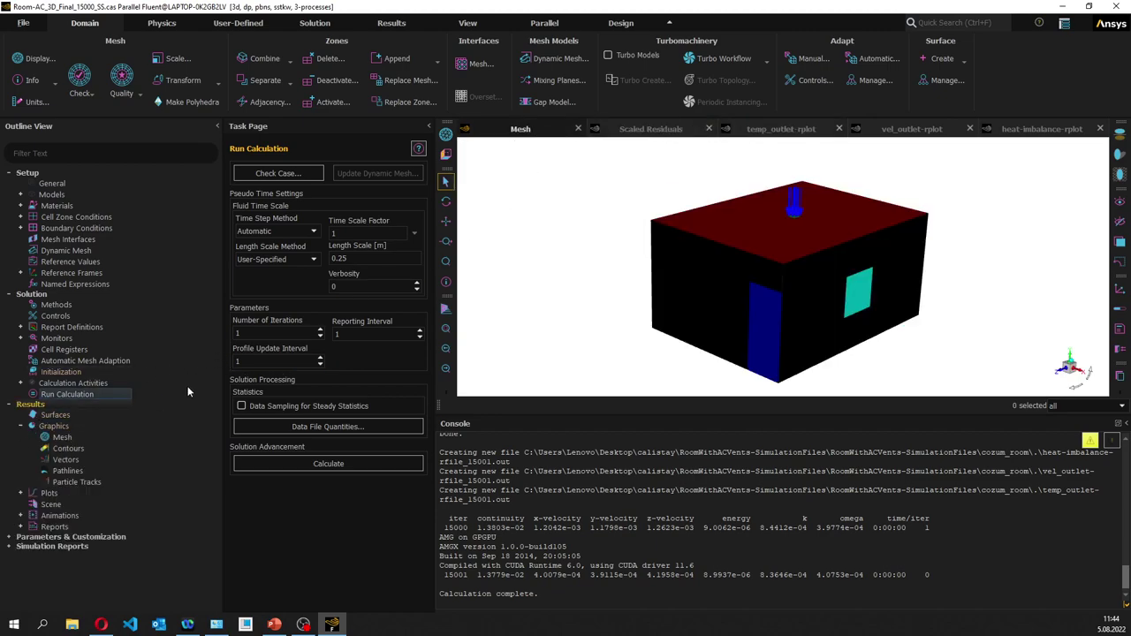
{"action": "double_click", "coordinate": [81, 450]}
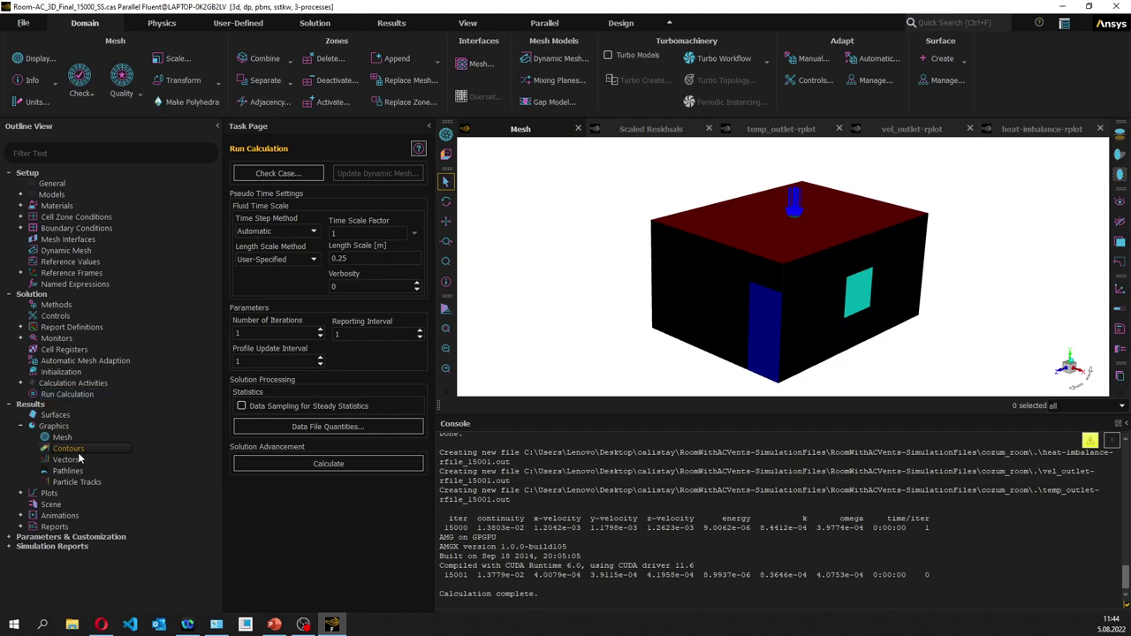
{"action": "left_click_drag", "start_coordinate": [674, 281], "coordinate": [332, 204]}
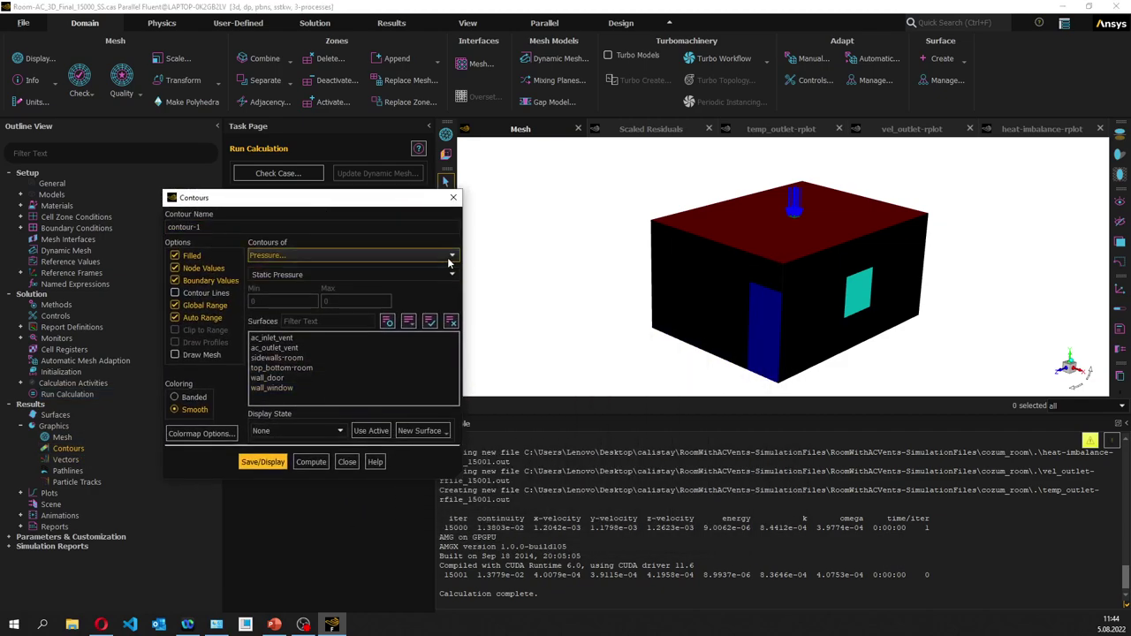
{"action": "left_click", "coordinate": [389, 255]}
{"action": "left_click", "coordinate": [386, 297]}
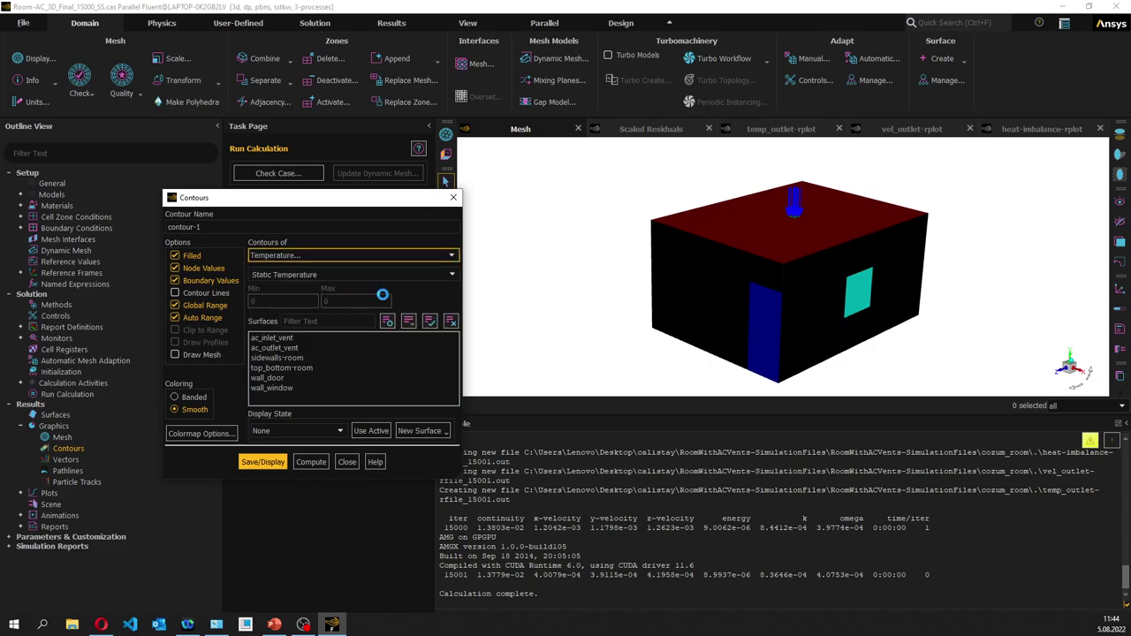
{"action": "left_click", "coordinate": [323, 358]}
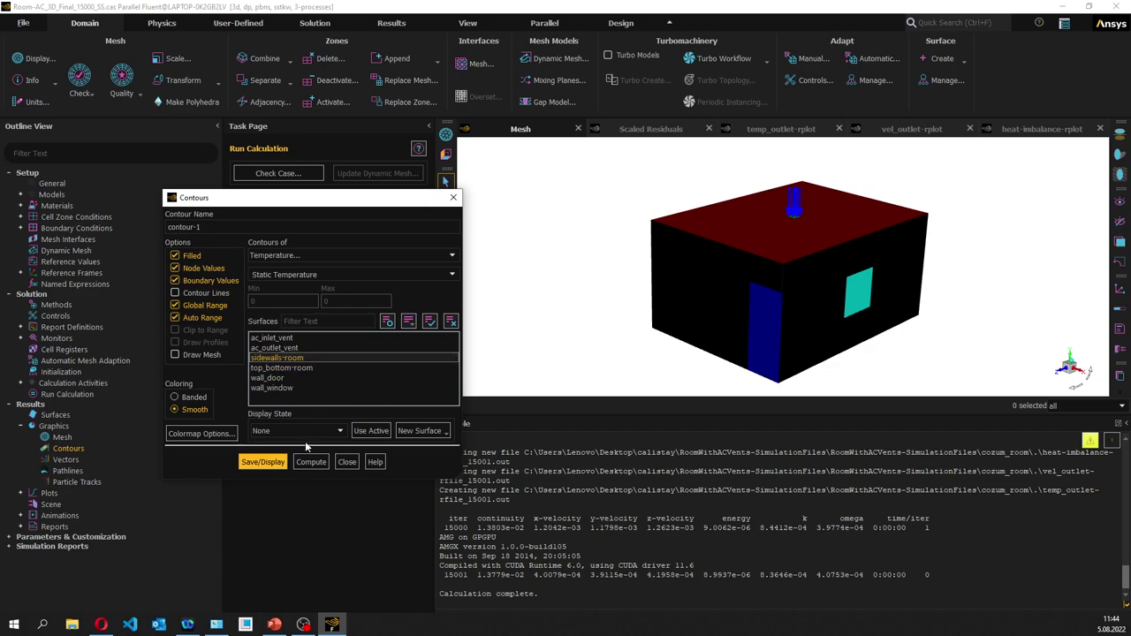
{"action": "left_click", "coordinate": [266, 463]}
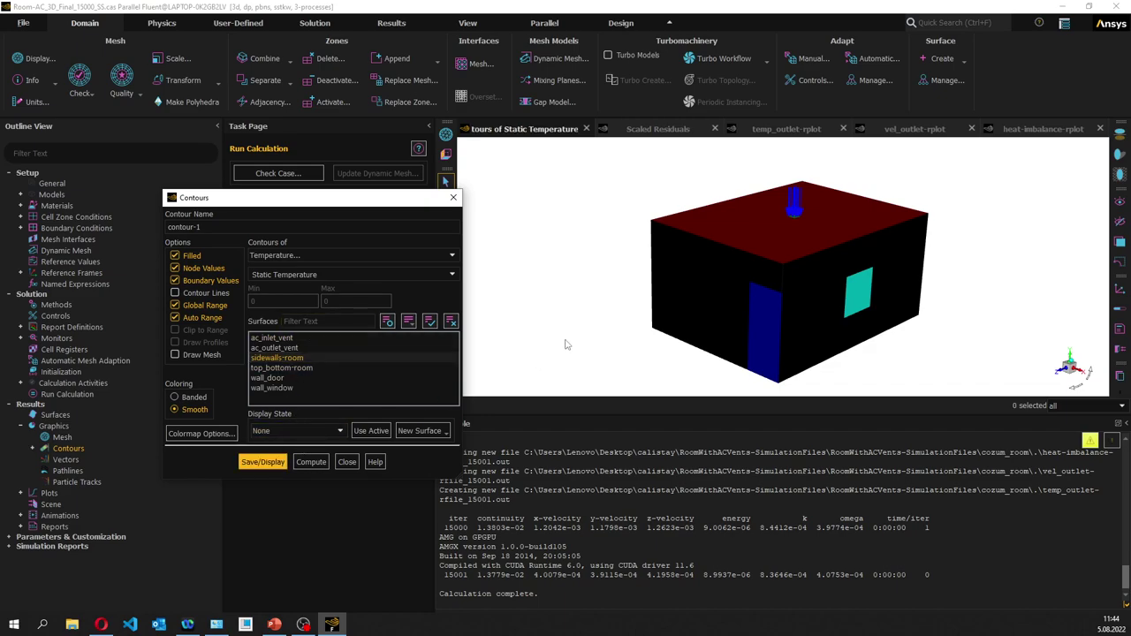
Add the wall_door and wall_window surfaces to the temperature contour, redisplay it and close the contour settings.
{"action": "left_click_drag", "start_coordinate": [619, 334], "coordinate": [775, 246]}
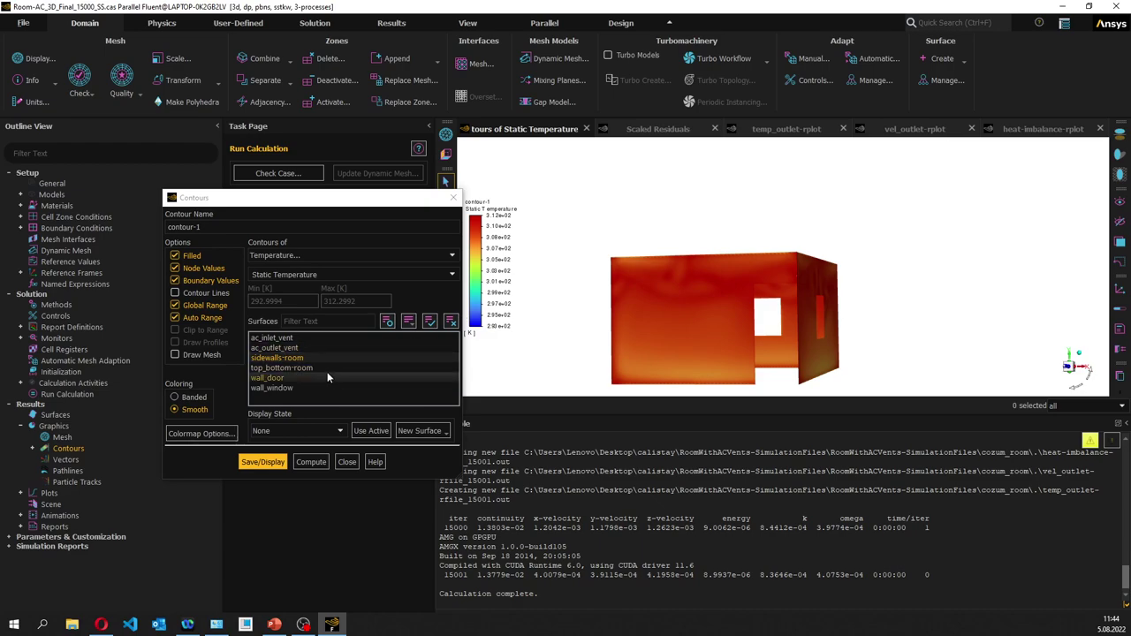
{"action": "left_click_drag", "start_coordinate": [311, 377], "coordinate": [310, 388]}
{"action": "left_click", "coordinate": [273, 461]}
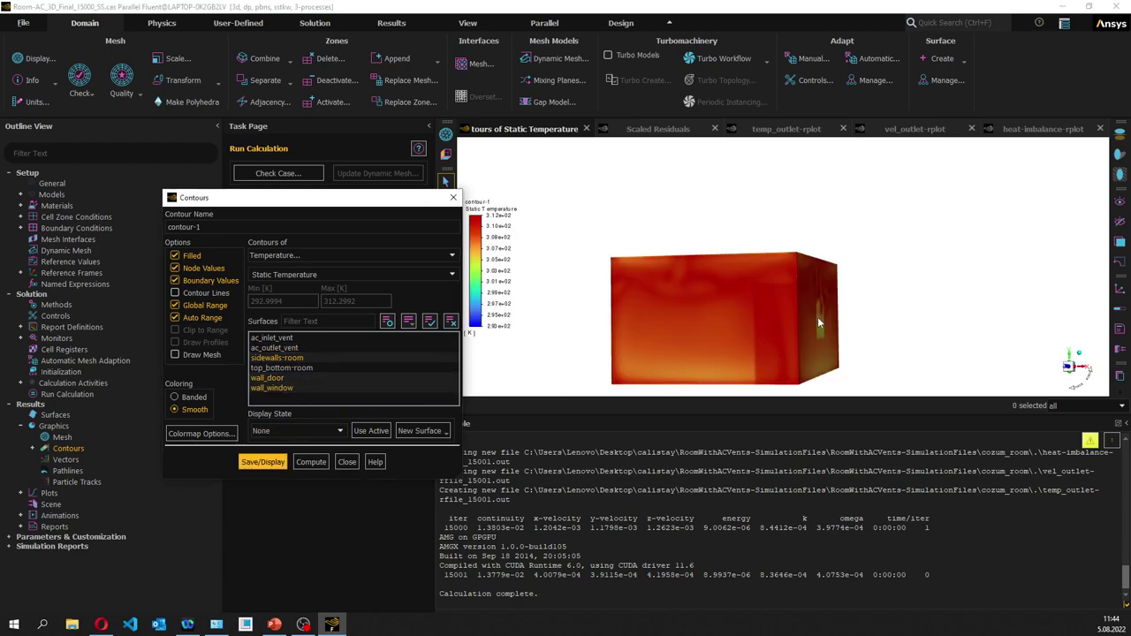
{"action": "left_click_drag", "start_coordinate": [884, 295], "coordinate": [827, 336]}
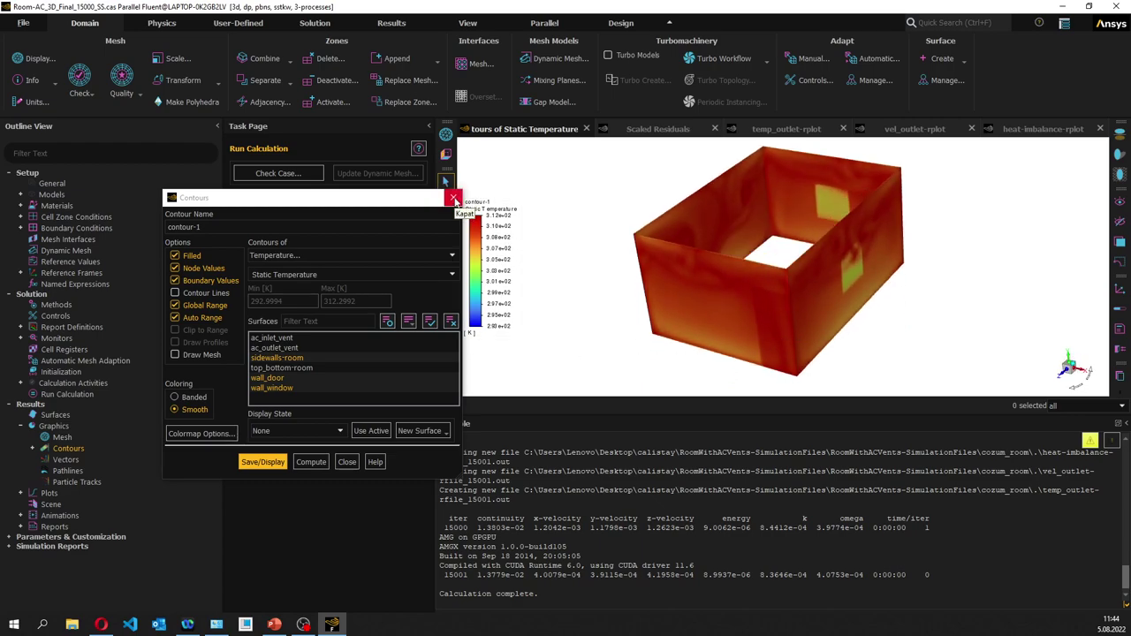
{"action": "left_click", "coordinate": [453, 198]}
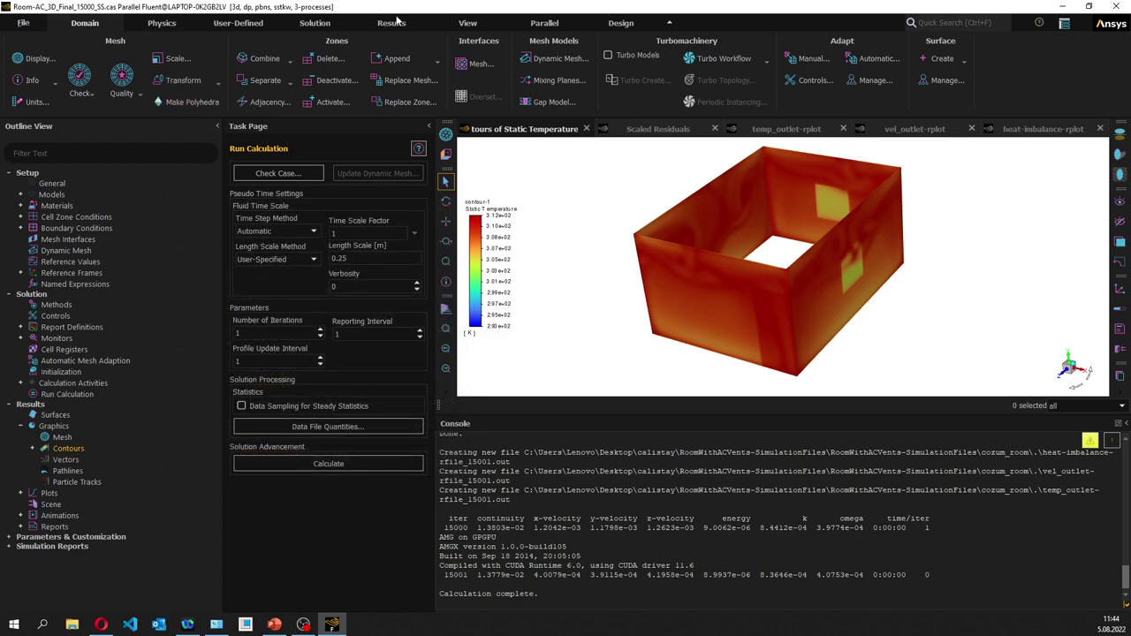
Create an iso-surface of constant mesh X-Coordinate at 2.25 m and name it x=2.25.
{"action": "left_click", "coordinate": [393, 22]}
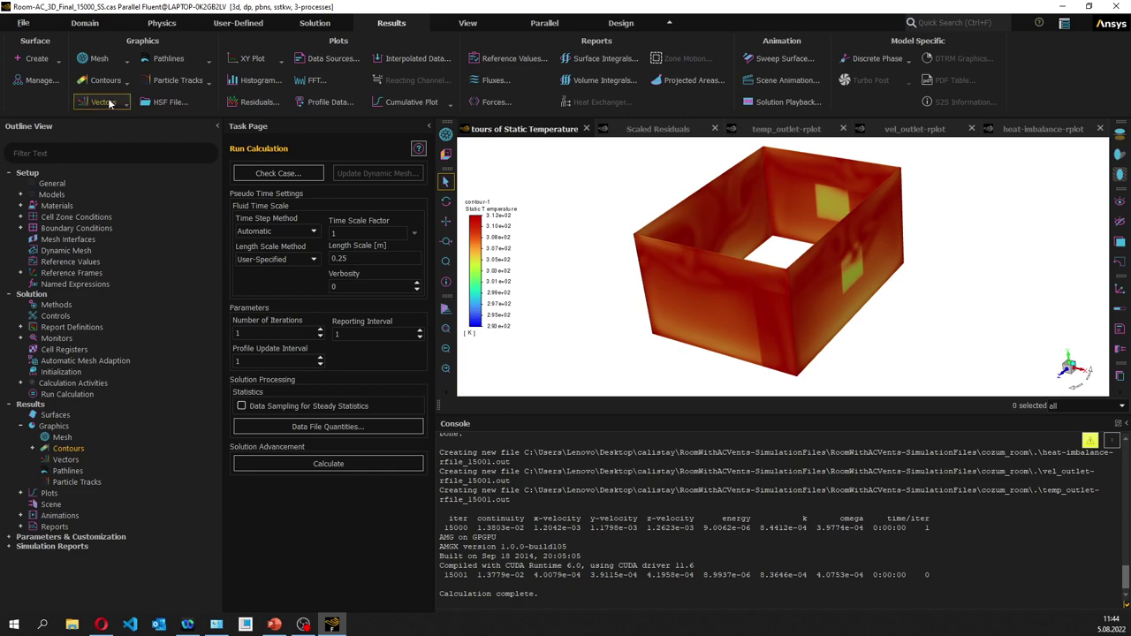
{"action": "left_click", "coordinate": [37, 58]}
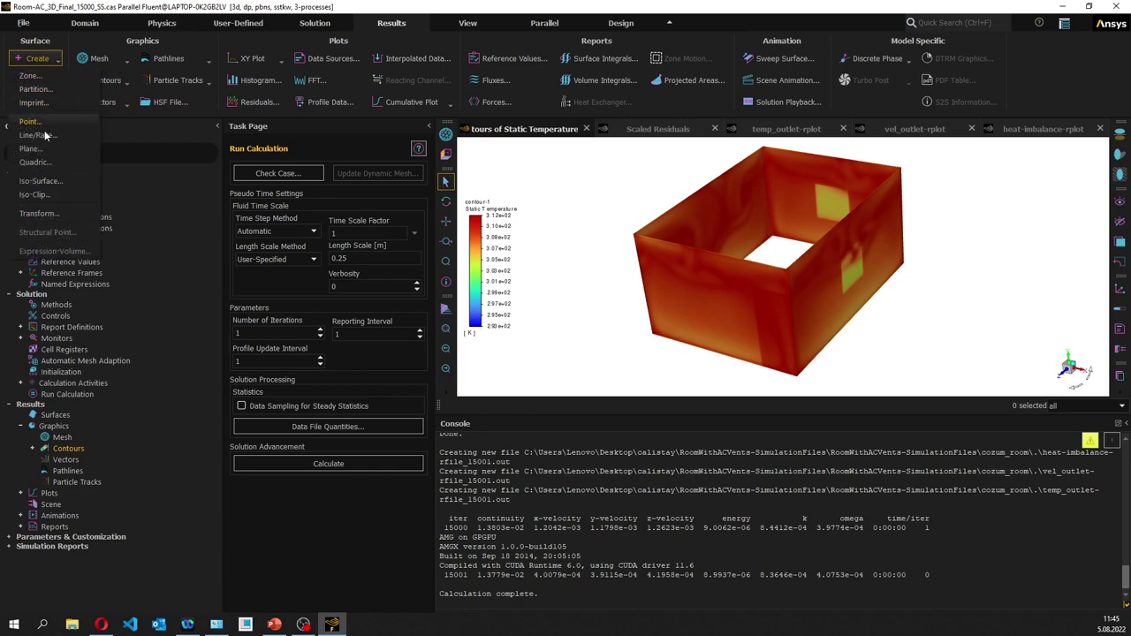
{"action": "left_click", "coordinate": [46, 181]}
{"action": "left_click_drag", "start_coordinate": [658, 281], "coordinate": [259, 184]}
{"action": "left_click", "coordinate": [259, 231]}
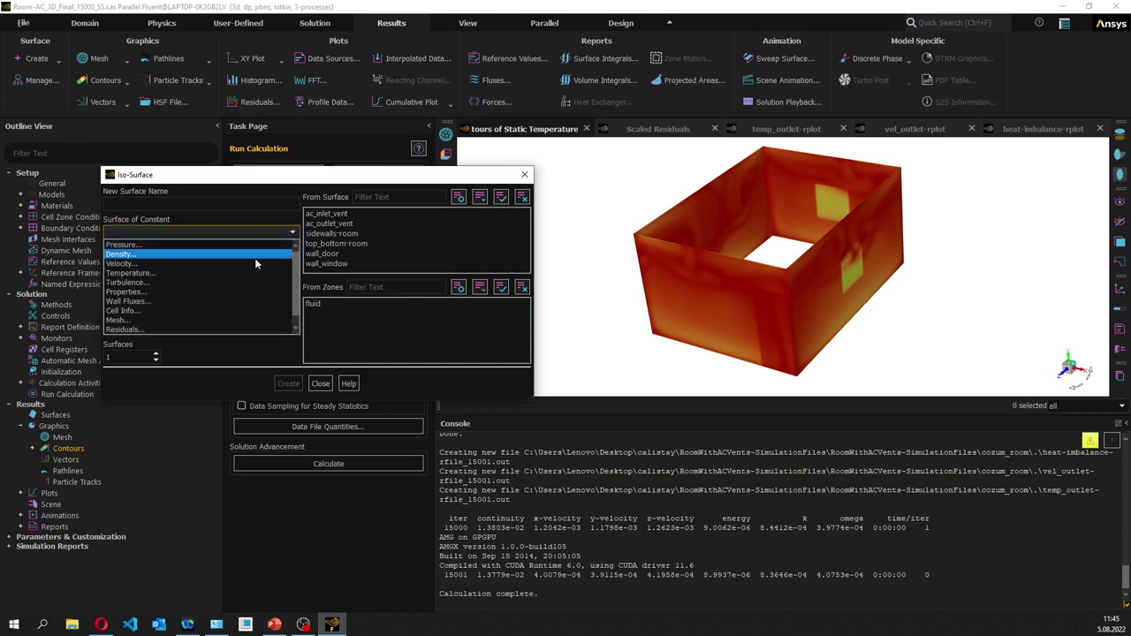
{"action": "left_click", "coordinate": [196, 319]}
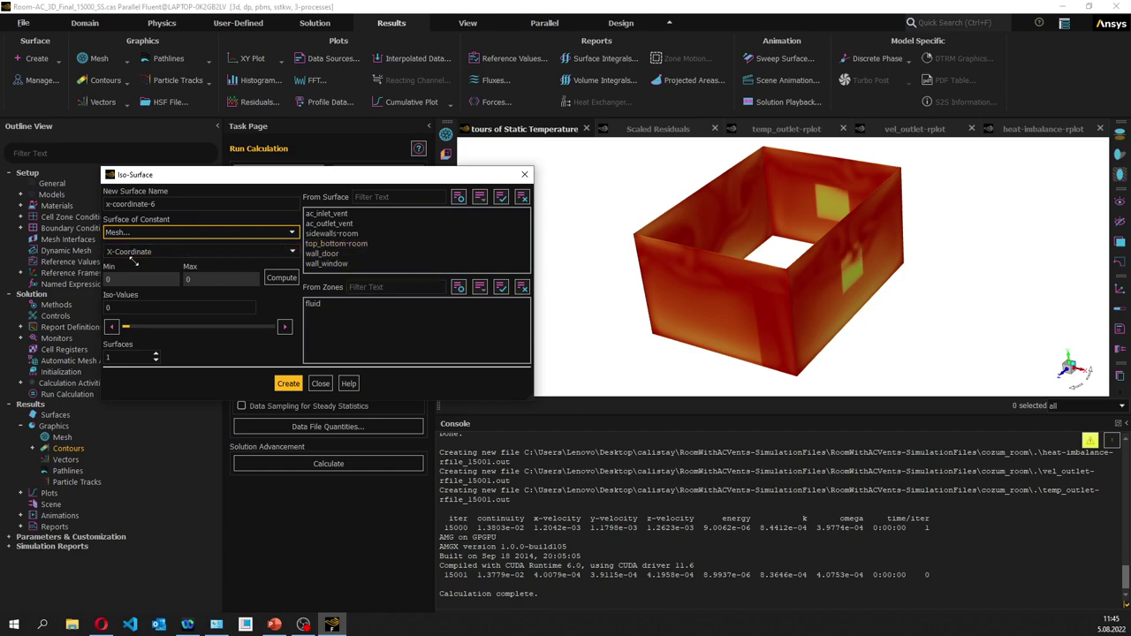
{"action": "left_click", "coordinate": [281, 278]}
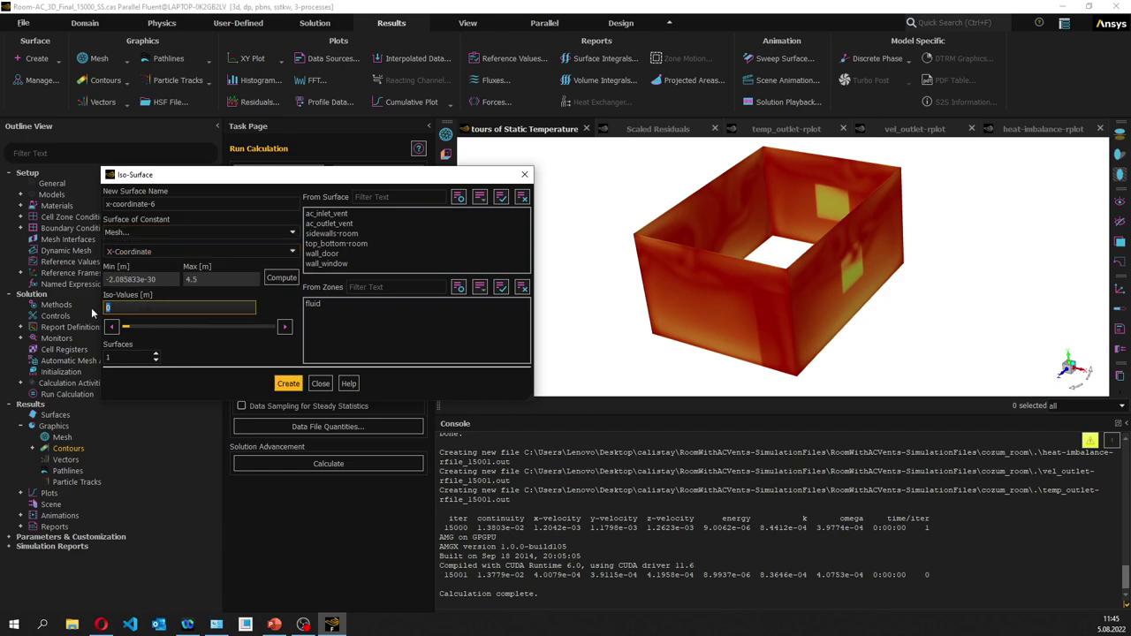
{"action": "type", "text": "2.25"}
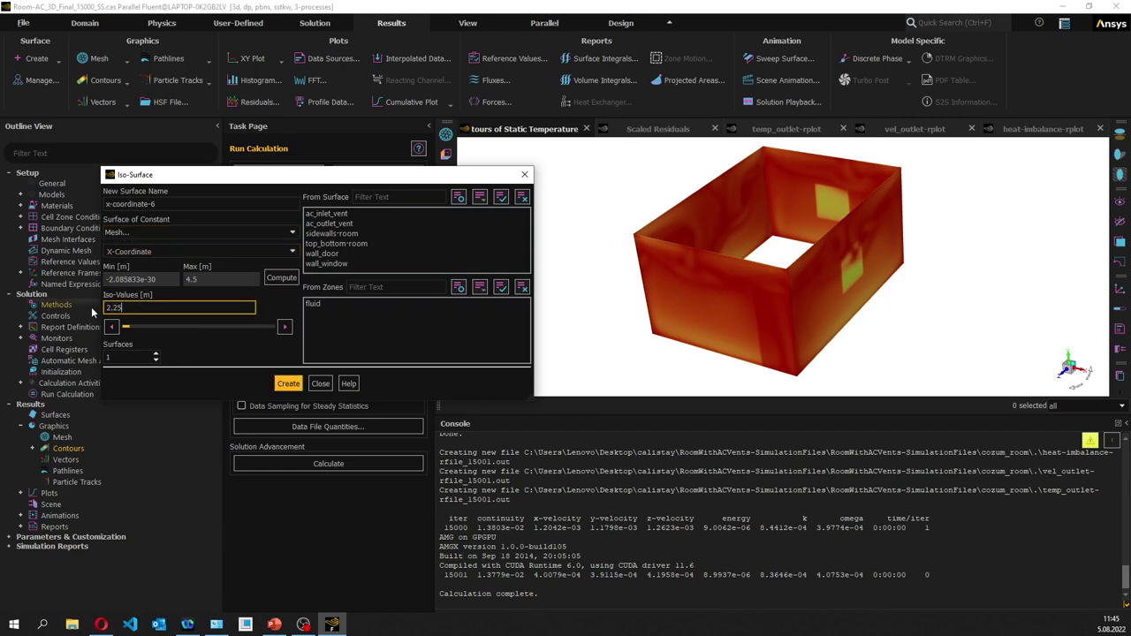
{"action": "left_click_drag", "start_coordinate": [157, 204], "coordinate": [120, 204]}
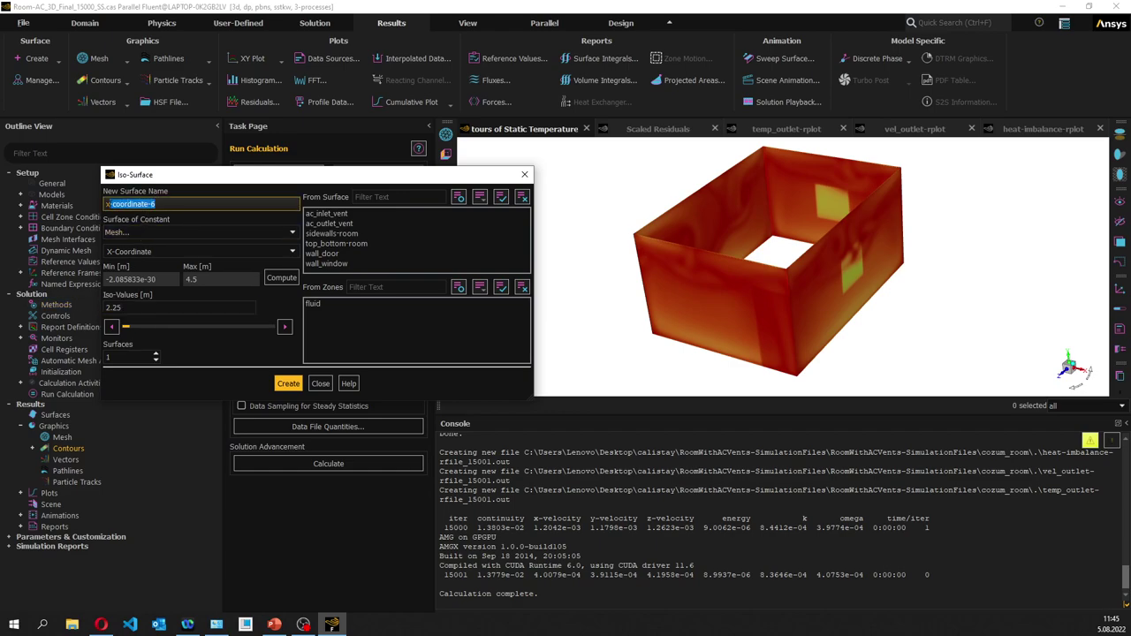
{"action": "type", "text": "=2.25"}
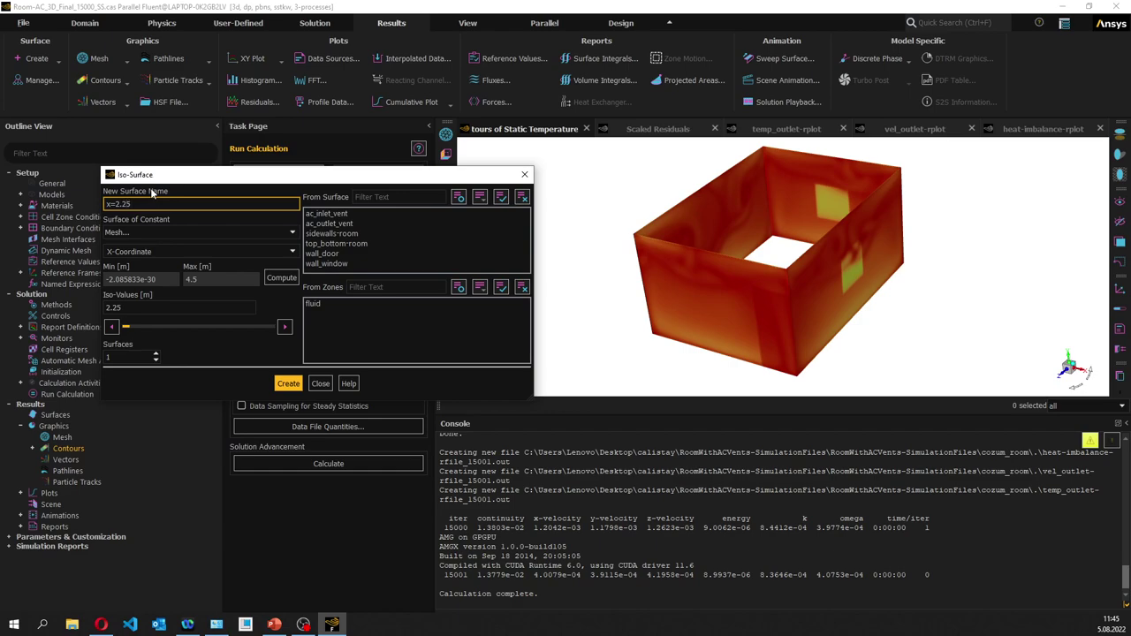
{"action": "left_click", "coordinate": [288, 383]}
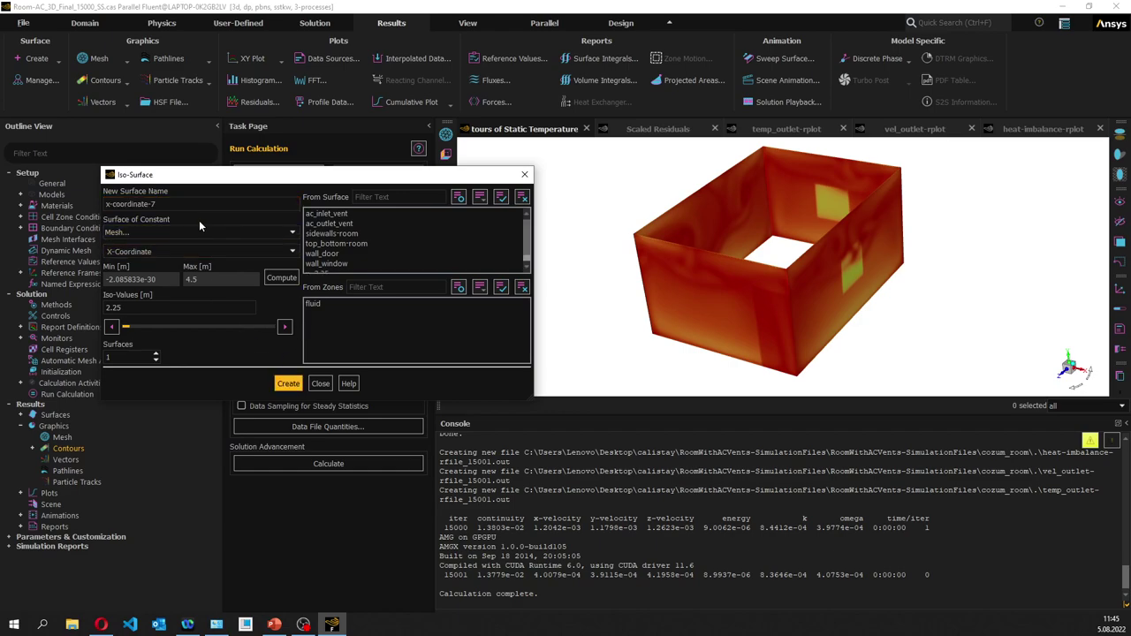
Create an iso-surface of constant mesh Z-Coordinate at -3 m named z=-3 and close the iso-surface settings.
{"action": "left_click", "coordinate": [281, 233]}
{"action": "left_click", "coordinate": [281, 232]}
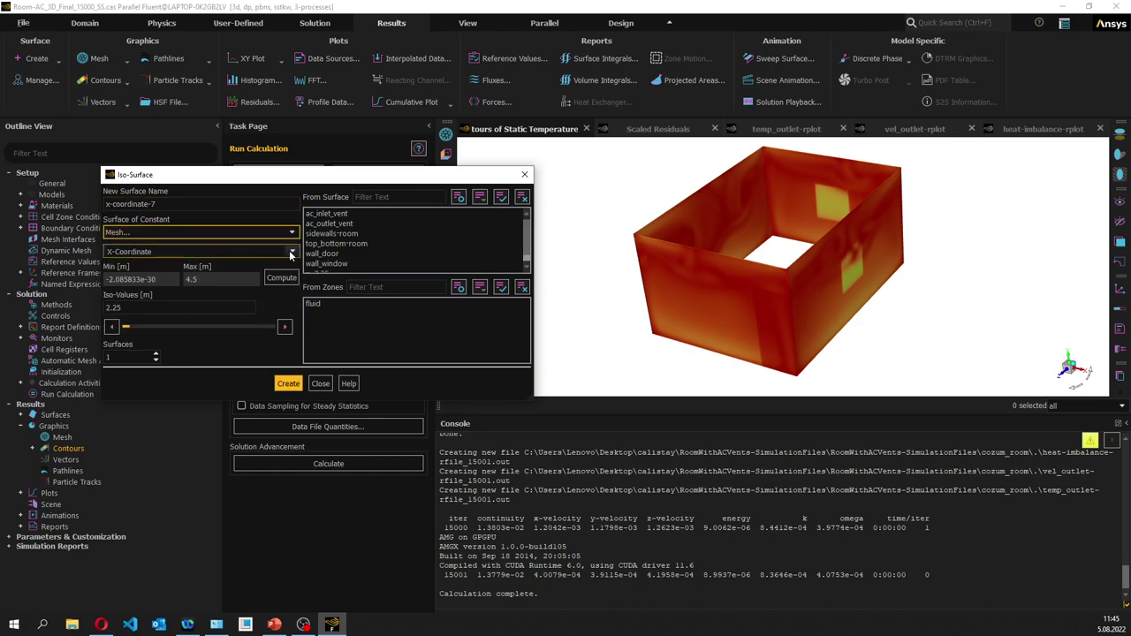
{"action": "left_click", "coordinate": [292, 253]}
{"action": "left_click", "coordinate": [255, 282]}
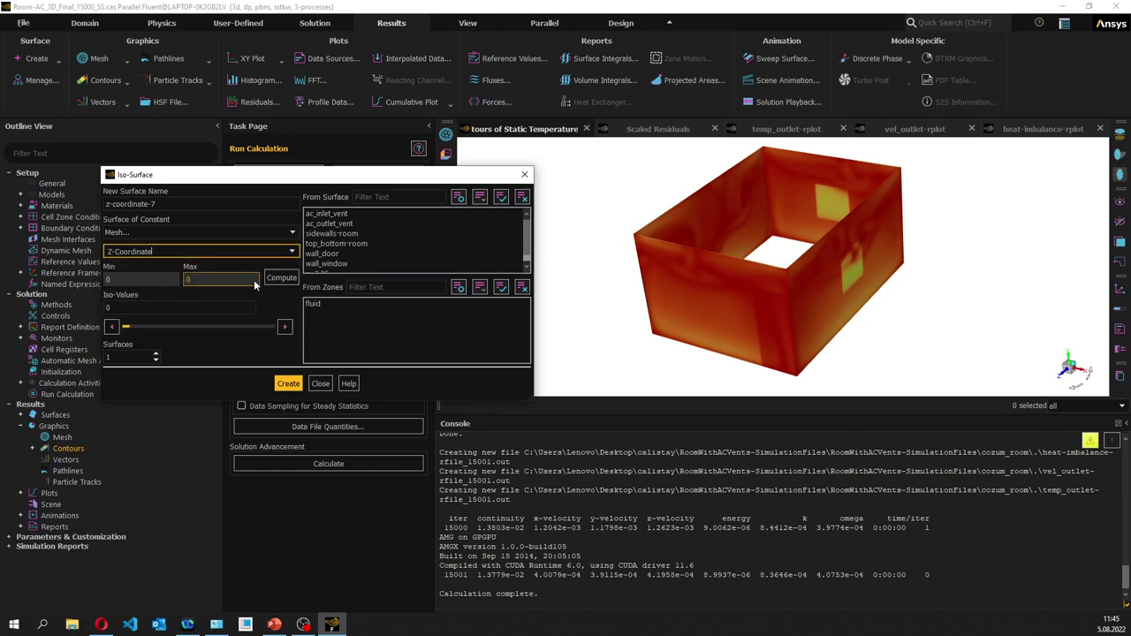
{"action": "left_click", "coordinate": [281, 278]}
{"action": "left_click", "coordinate": [154, 307]}
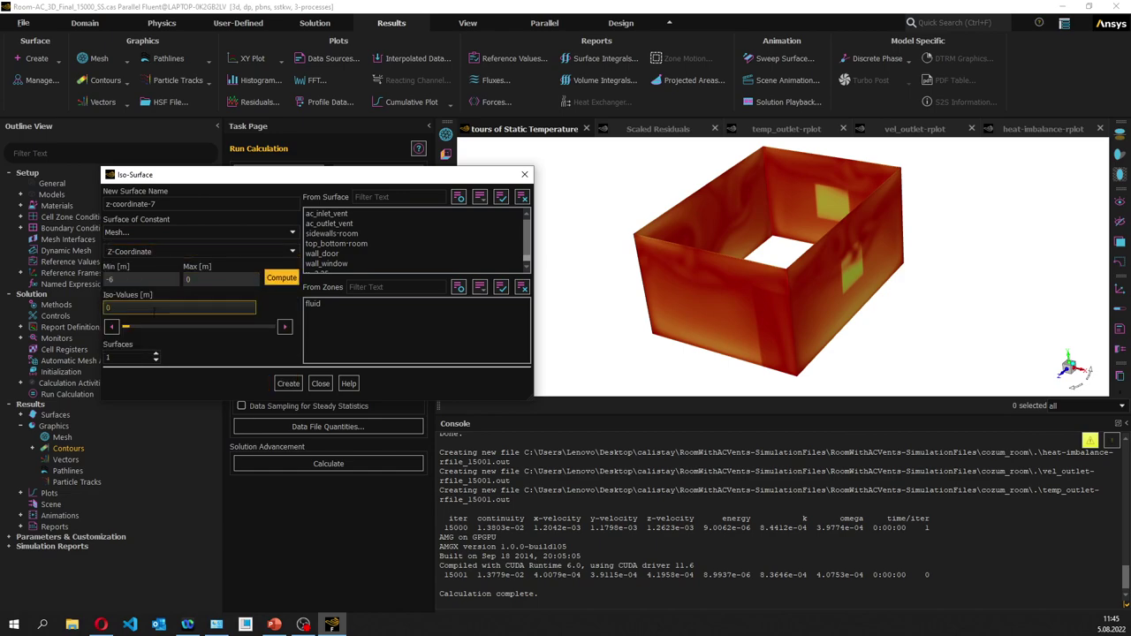
{"action": "double_click", "coordinate": [115, 306]}
{"action": "type", "text": "-3"}
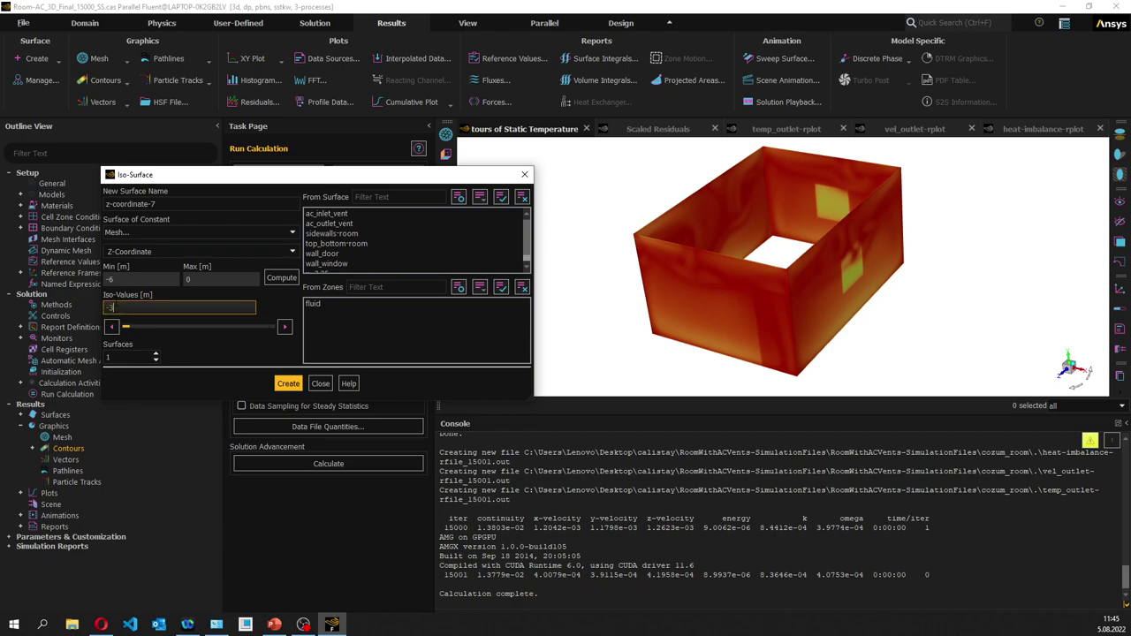
{"action": "left_click_drag", "start_coordinate": [156, 205], "coordinate": [114, 204]}
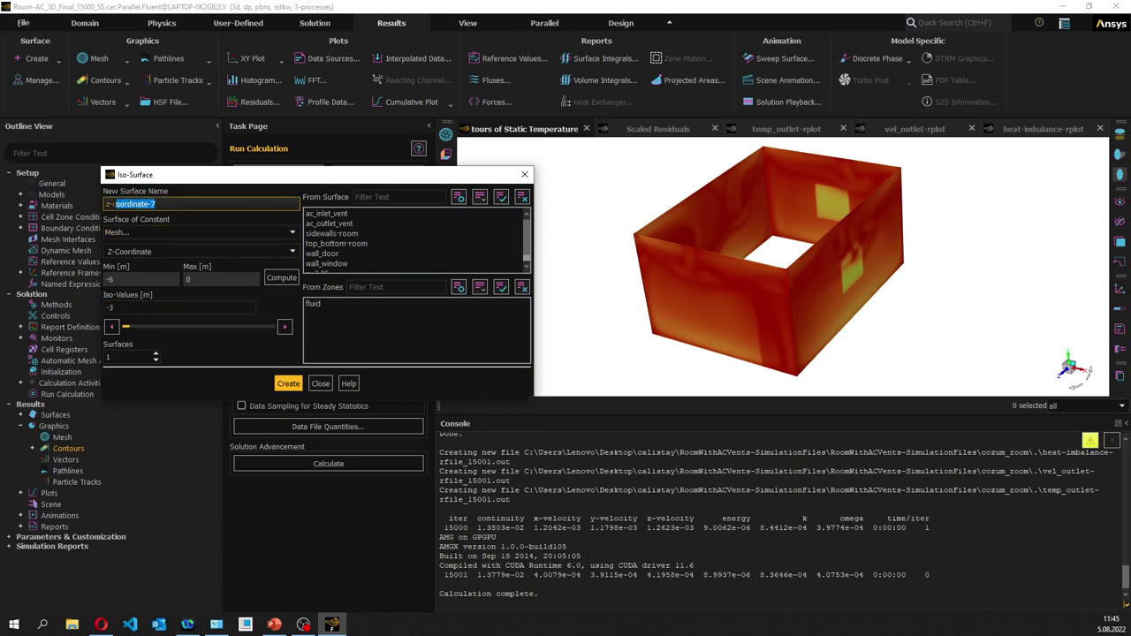
{"action": "type", "text": "=-3"}
{"action": "left_click", "coordinate": [288, 383]}
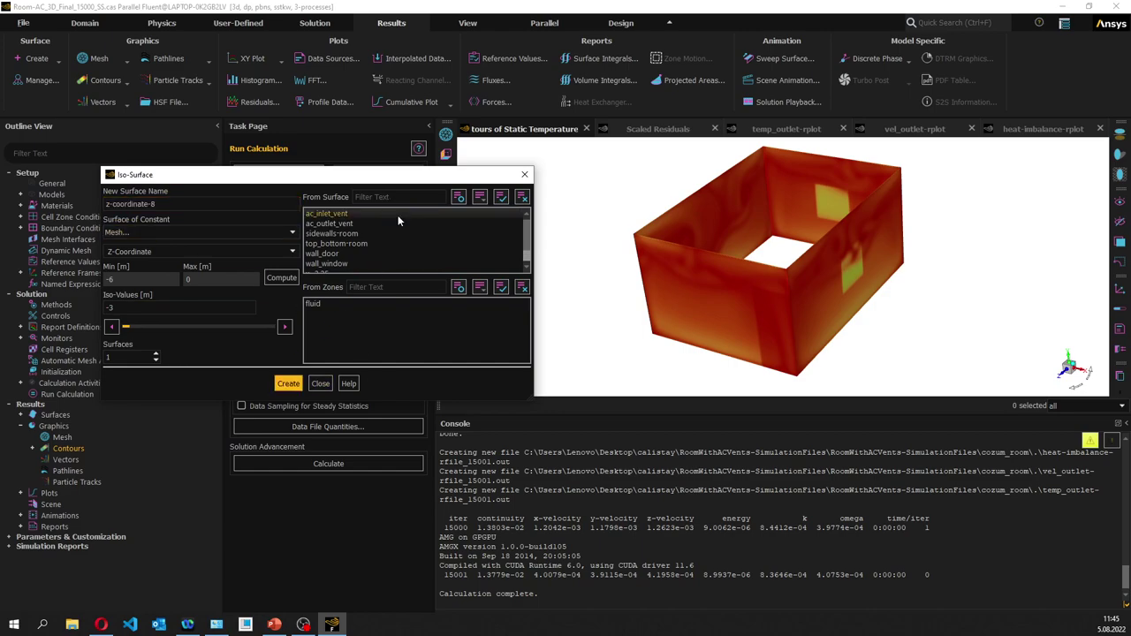
{"action": "left_click", "coordinate": [317, 388]}
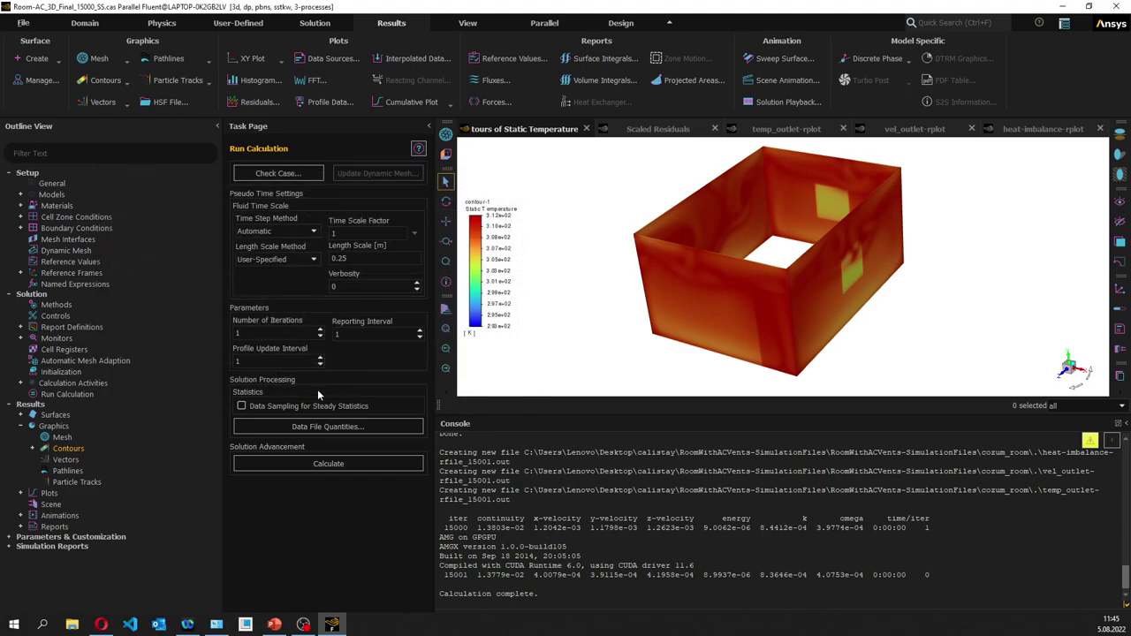
Create and display velocity vectors colored by velocity magnitude on the x=2.25 and z=-3 surfaces.
{"action": "left_click", "coordinate": [108, 117]}
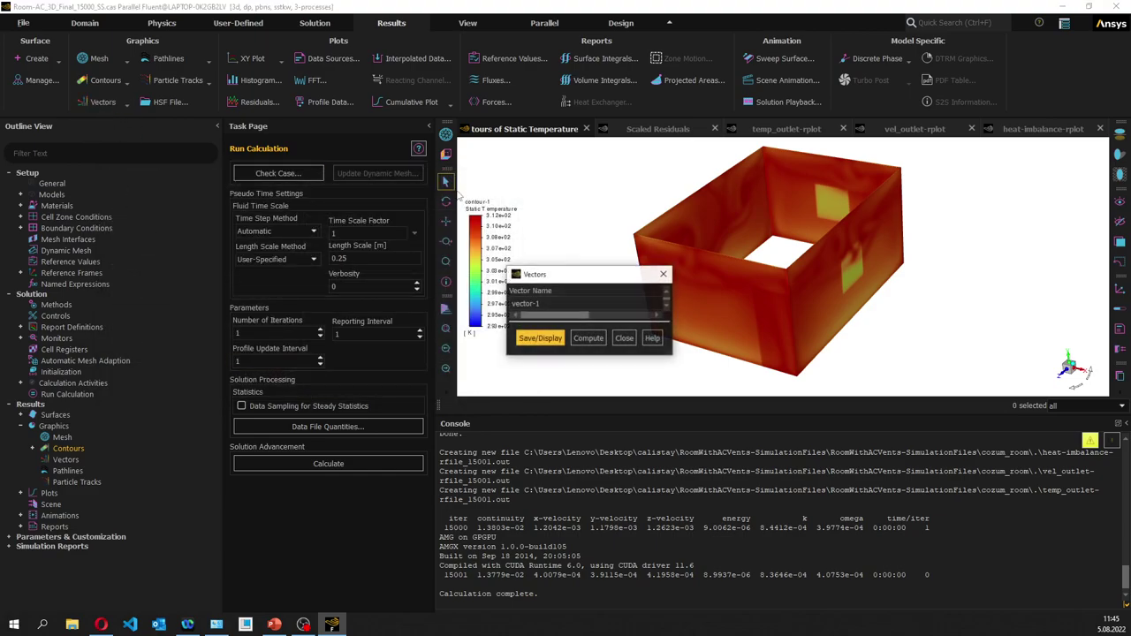
{"action": "left_click_drag", "start_coordinate": [606, 270], "coordinate": [239, 174]}
{"action": "scroll", "coordinate": [318, 353], "scroll_direction": "down", "scroll_amount": 1}
{"action": "left_click", "coordinate": [243, 365]}
{"action": "left_click", "coordinate": [239, 376]}
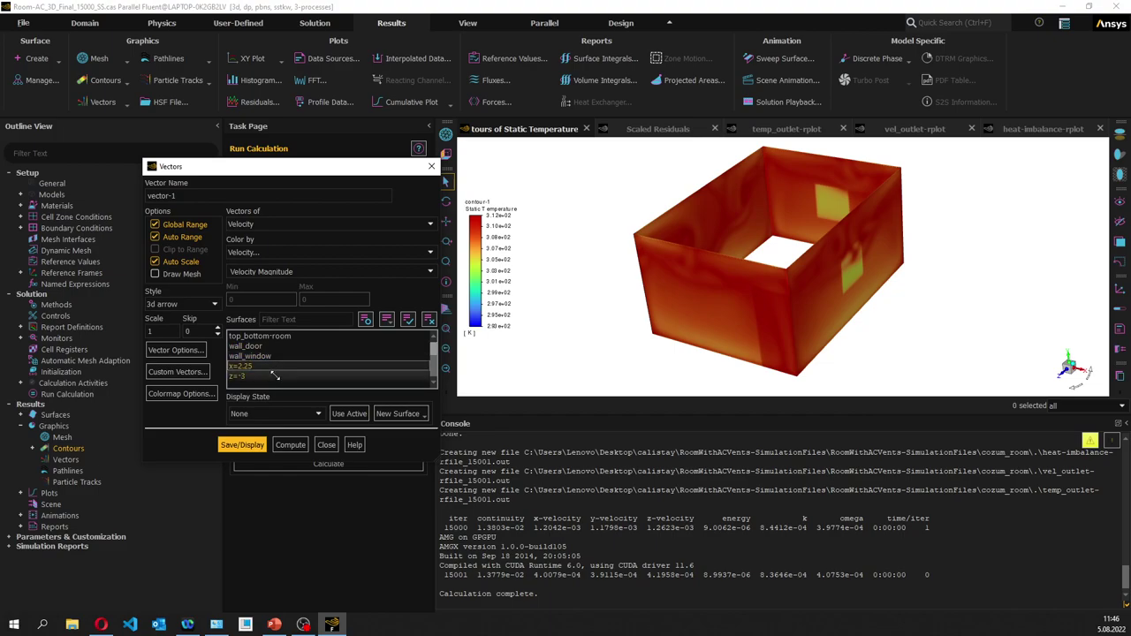
{"action": "left_click", "coordinate": [265, 446]}
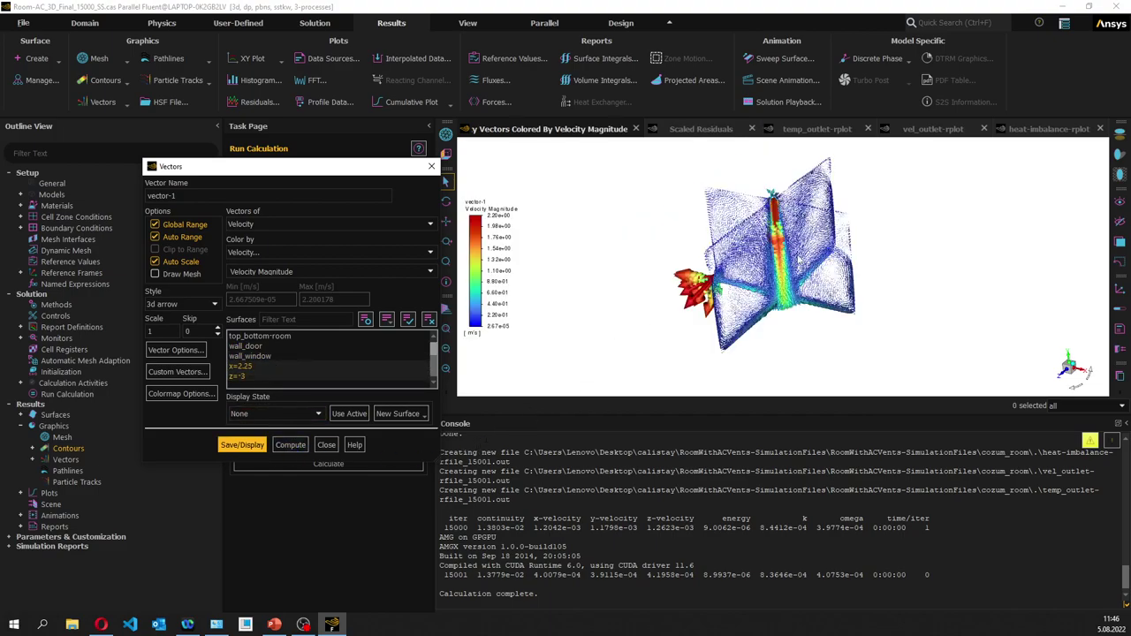
Set the velocity vector scale to 0.25 and redisplay the vectors.
{"action": "left_click_drag", "start_coordinate": [786, 269], "coordinate": [849, 267]}
{"action": "scroll", "coordinate": [848, 267], "scroll_direction": "up", "scroll_amount": 5}
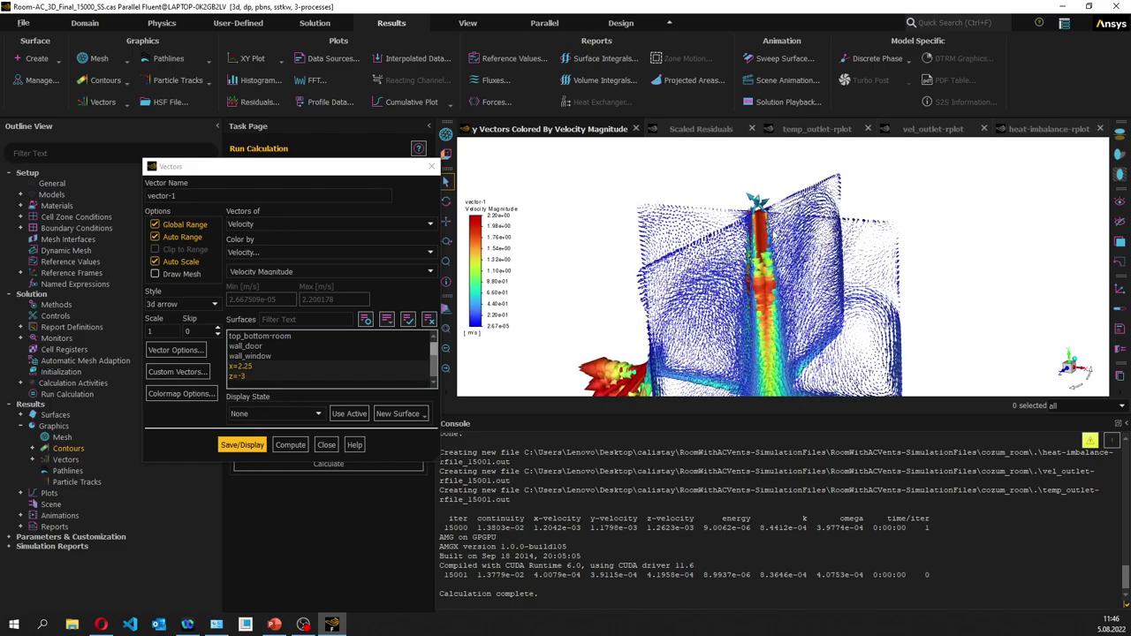
{"action": "scroll", "coordinate": [734, 179], "scroll_direction": "down", "scroll_amount": 3}
{"action": "left_click", "coordinate": [156, 331]}
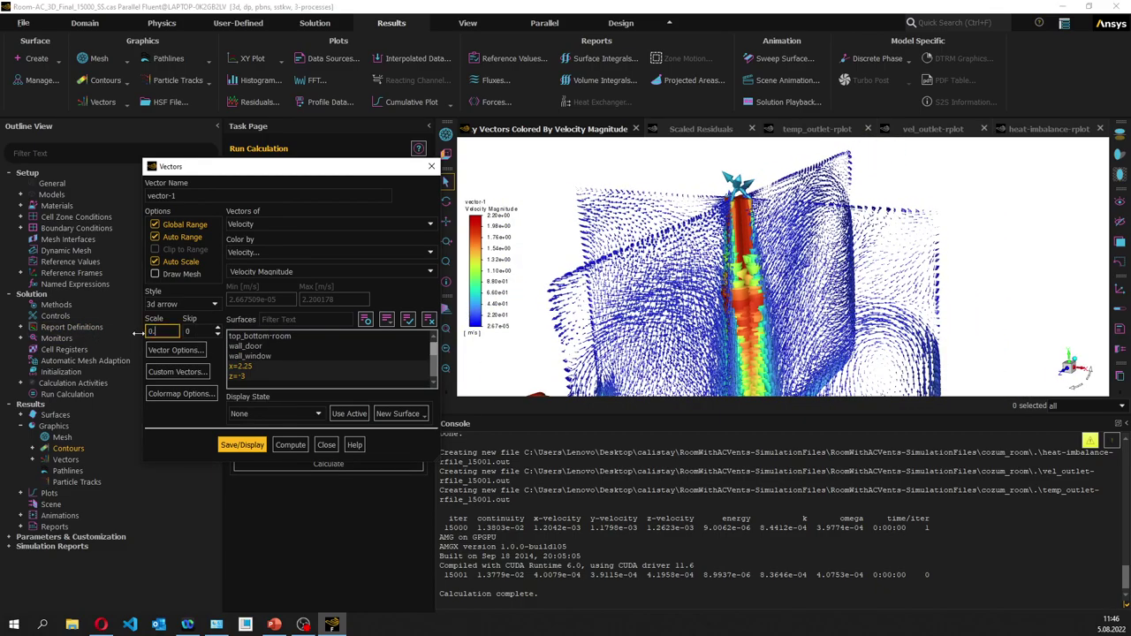
{"action": "left_click", "coordinate": [238, 444]}
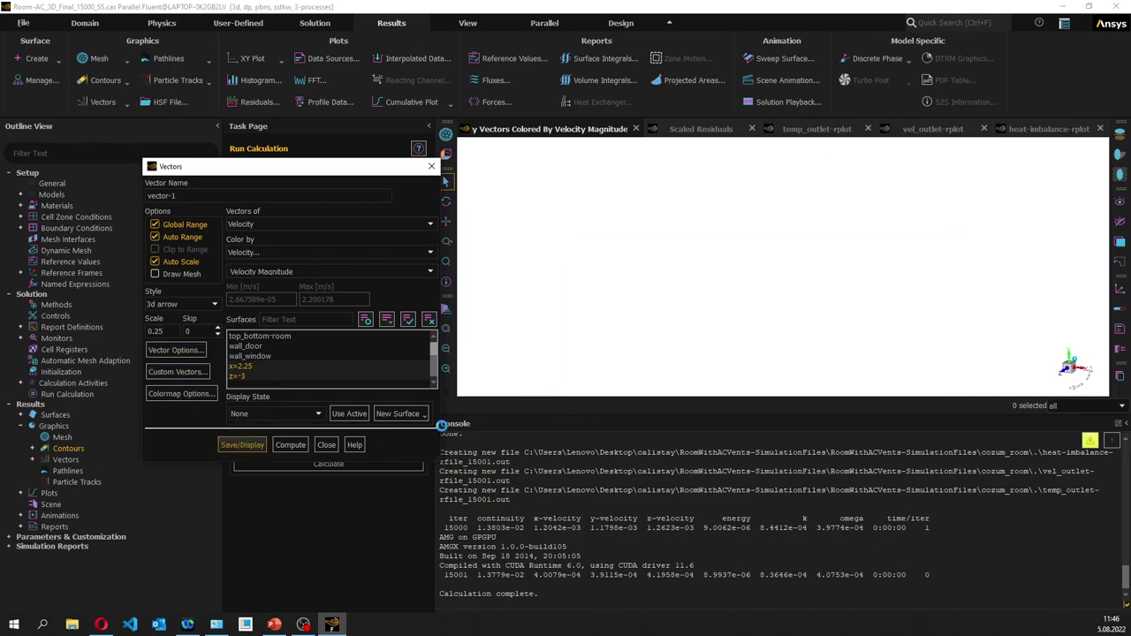
Examine the rescaled velocity vectors around the vertical inlet jet and the outlet on both section planes, closing the vector settings.
{"action": "left_click_drag", "start_coordinate": [722, 256], "coordinate": [729, 201]}
{"action": "scroll", "coordinate": [729, 202], "scroll_direction": "up", "scroll_amount": 3}
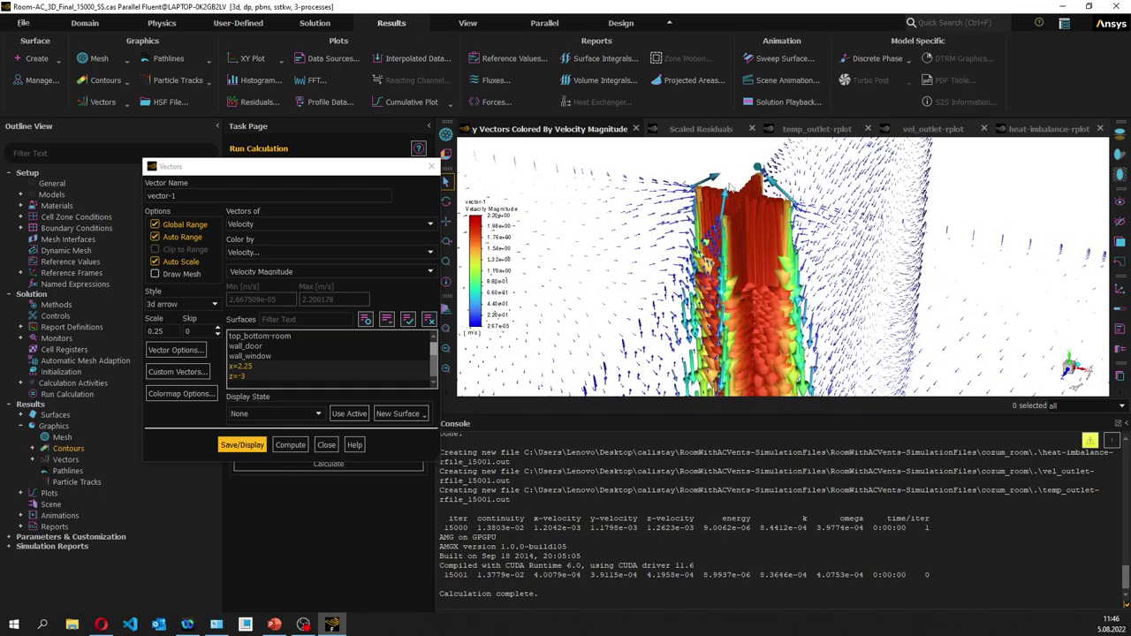
{"action": "scroll", "coordinate": [756, 265], "scroll_direction": "down", "scroll_amount": 5}
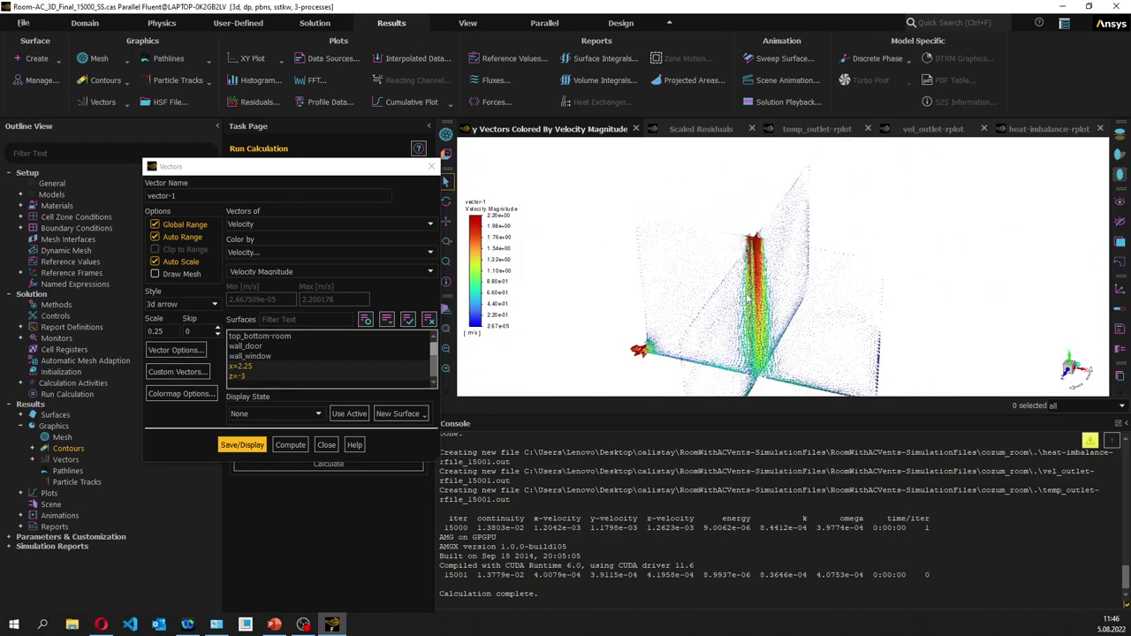
{"action": "left_click_drag", "start_coordinate": [749, 302], "coordinate": [748, 251]}
{"action": "scroll", "coordinate": [756, 304], "scroll_direction": "up", "scroll_amount": 2}
{"action": "scroll", "coordinate": [725, 345], "scroll_direction": "down", "scroll_amount": 5}
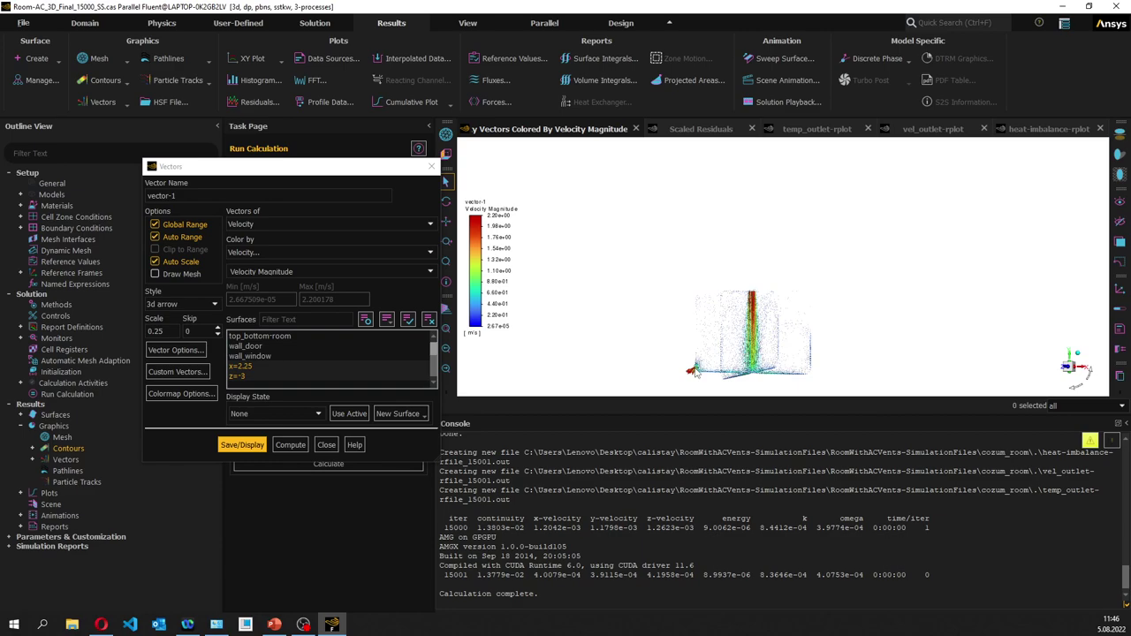
{"action": "left_click", "coordinate": [431, 166]}
{"action": "left_click_drag", "start_coordinate": [725, 350], "coordinate": [757, 382]}
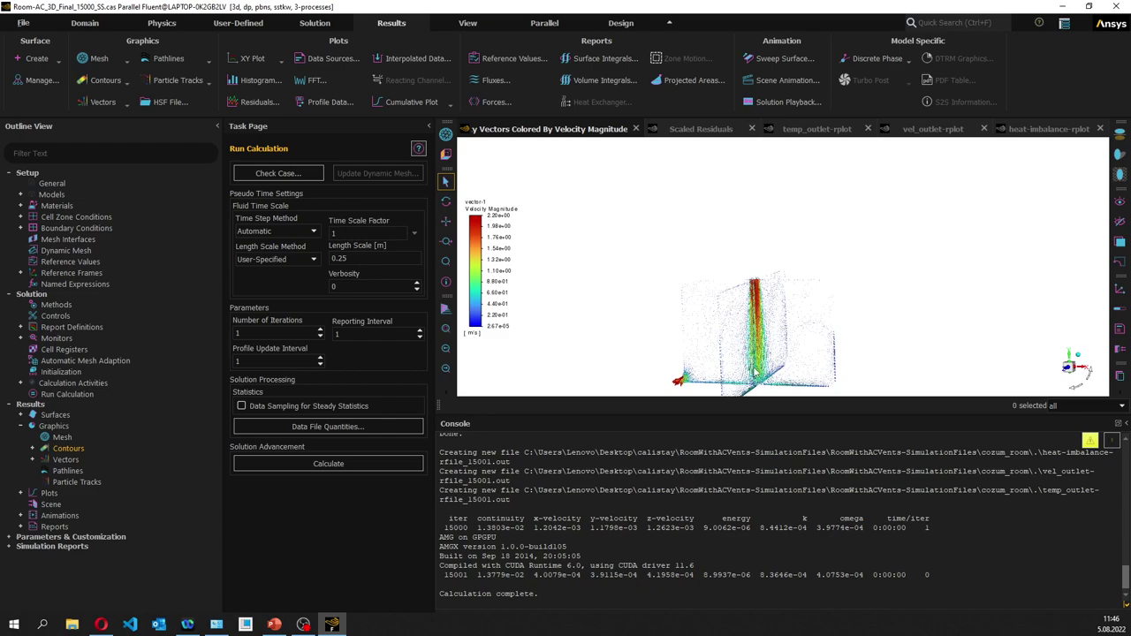
{"action": "scroll", "coordinate": [747, 336], "scroll_direction": "down", "scroll_amount": 3}
{"action": "scroll", "coordinate": [734, 260], "scroll_direction": "up", "scroll_amount": 2}
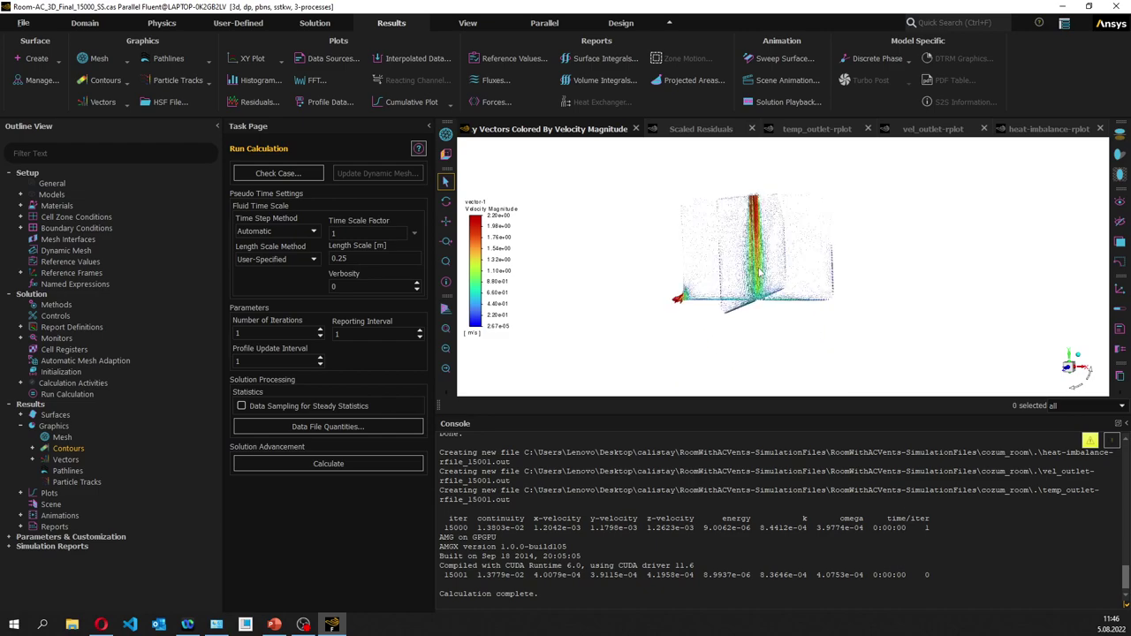
{"action": "left_click_drag", "start_coordinate": [758, 247], "coordinate": [770, 241]}
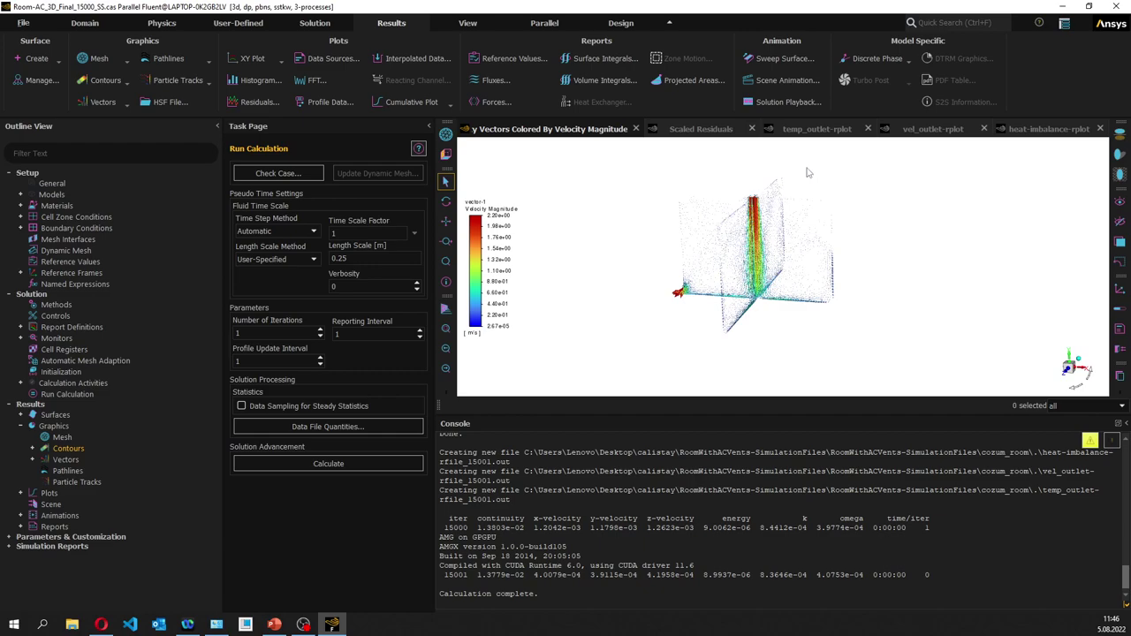
{"action": "scroll", "coordinate": [753, 194], "scroll_direction": "up", "scroll_amount": 3}
{"action": "left_click_drag", "start_coordinate": [748, 193], "coordinate": [749, 217]}
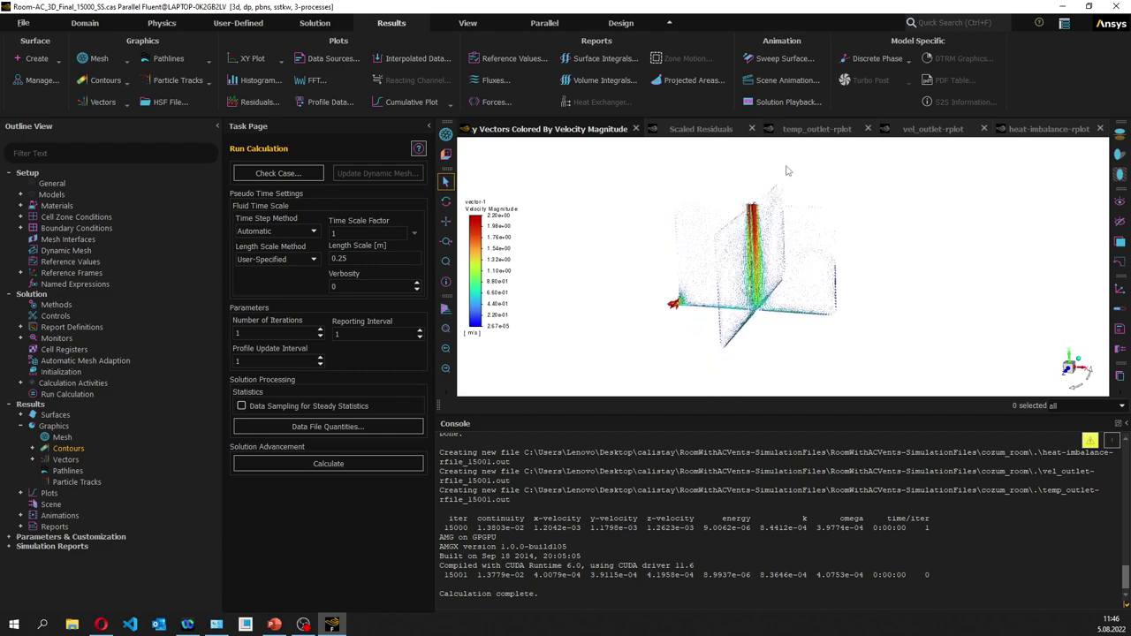
Quit the room simulation session, discarding the unsaved case and data.
{"action": "left_click", "coordinate": [1115, 6]}
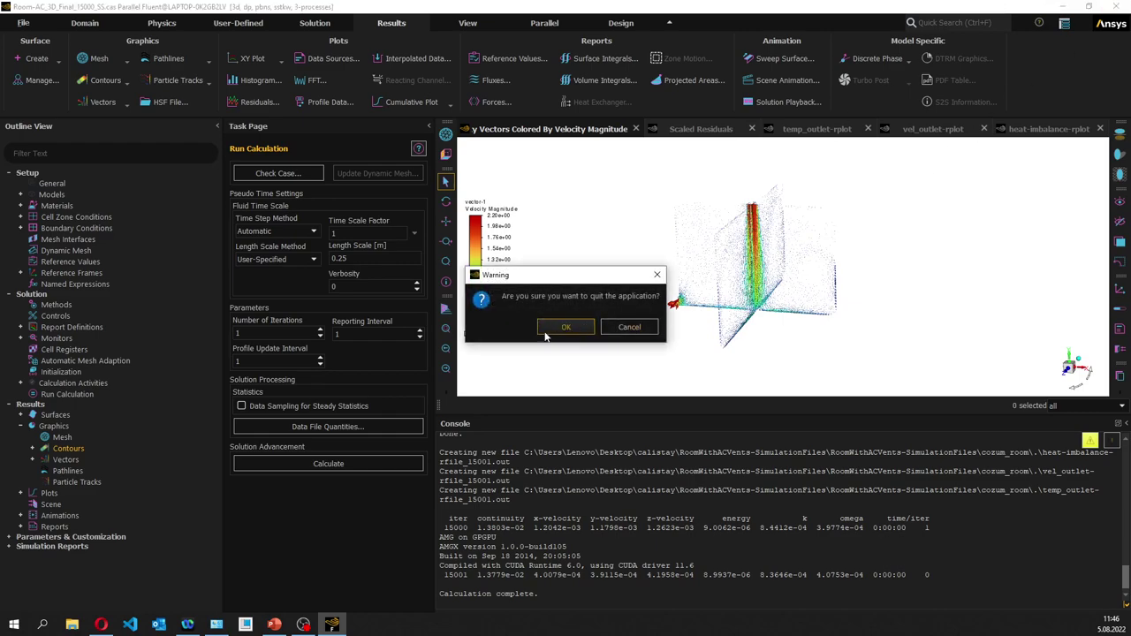
{"action": "left_click", "coordinate": [565, 327]}
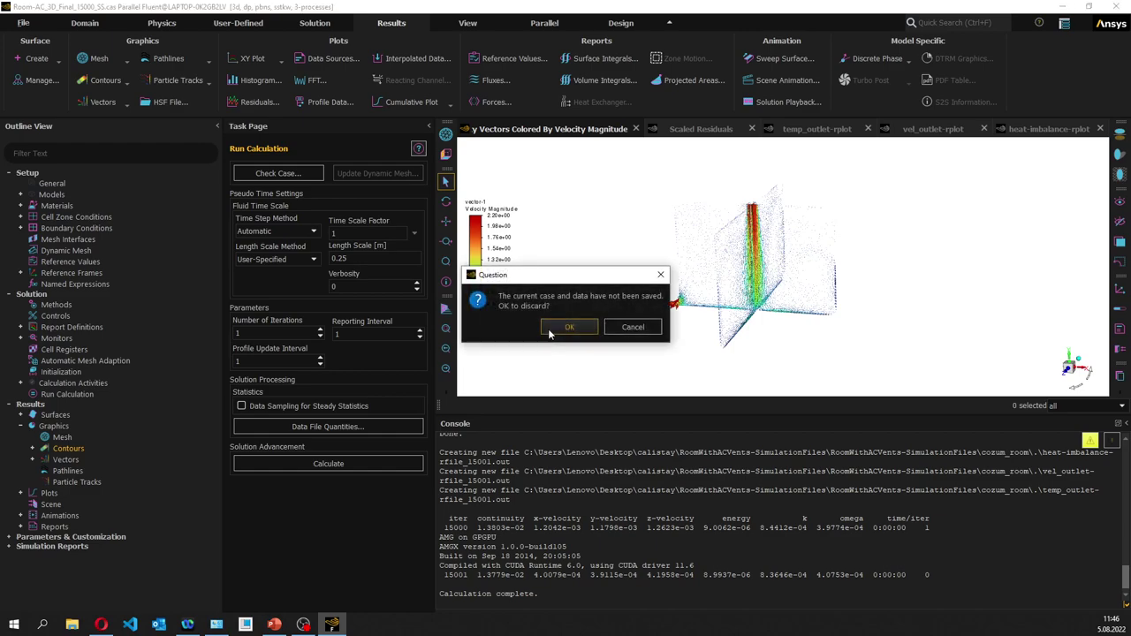
{"action": "left_click", "coordinate": [565, 327]}
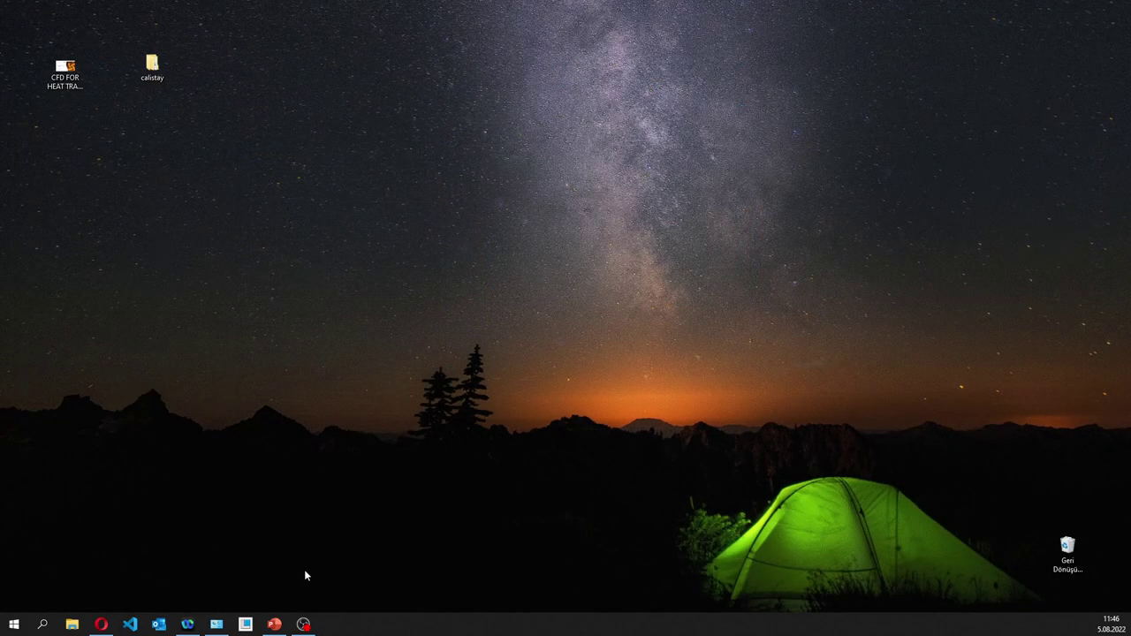
Switch to the PowerPoint presentation, view the Workshop: Overset Meshing slide and close the presentation.
{"action": "left_click", "coordinate": [273, 624]}
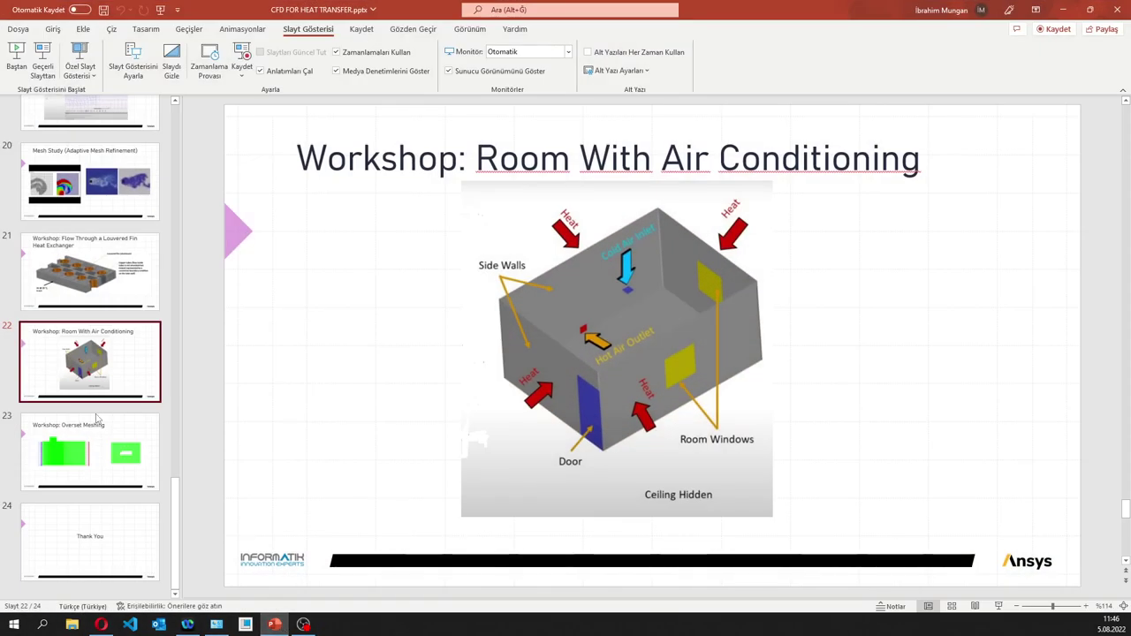
{"action": "left_click", "coordinate": [97, 416]}
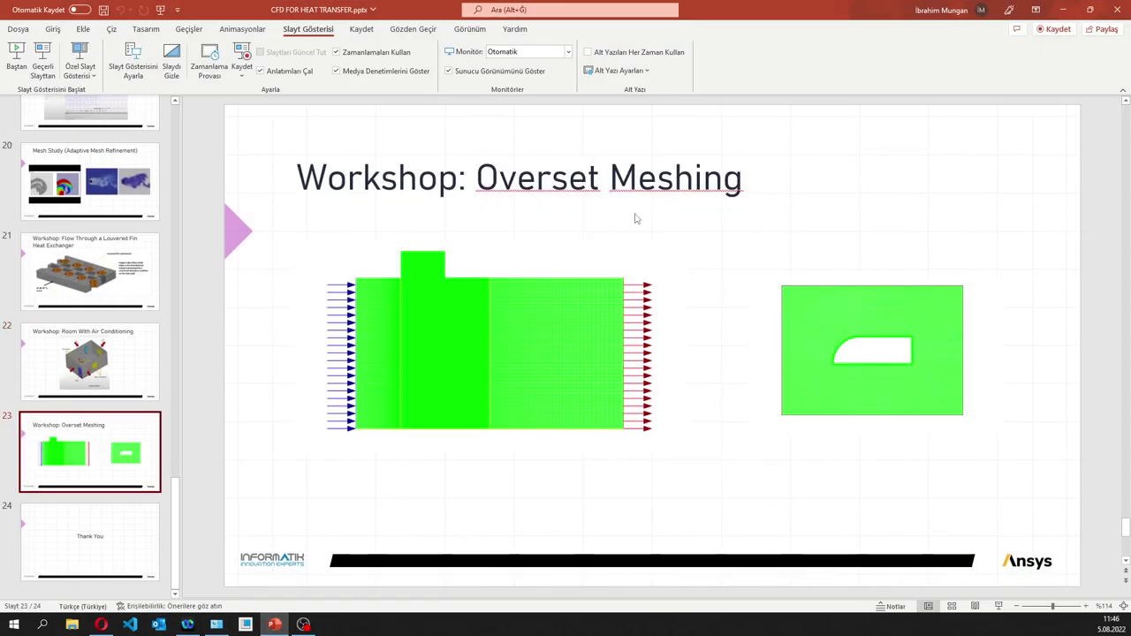
{"action": "left_click", "coordinate": [1120, 8]}
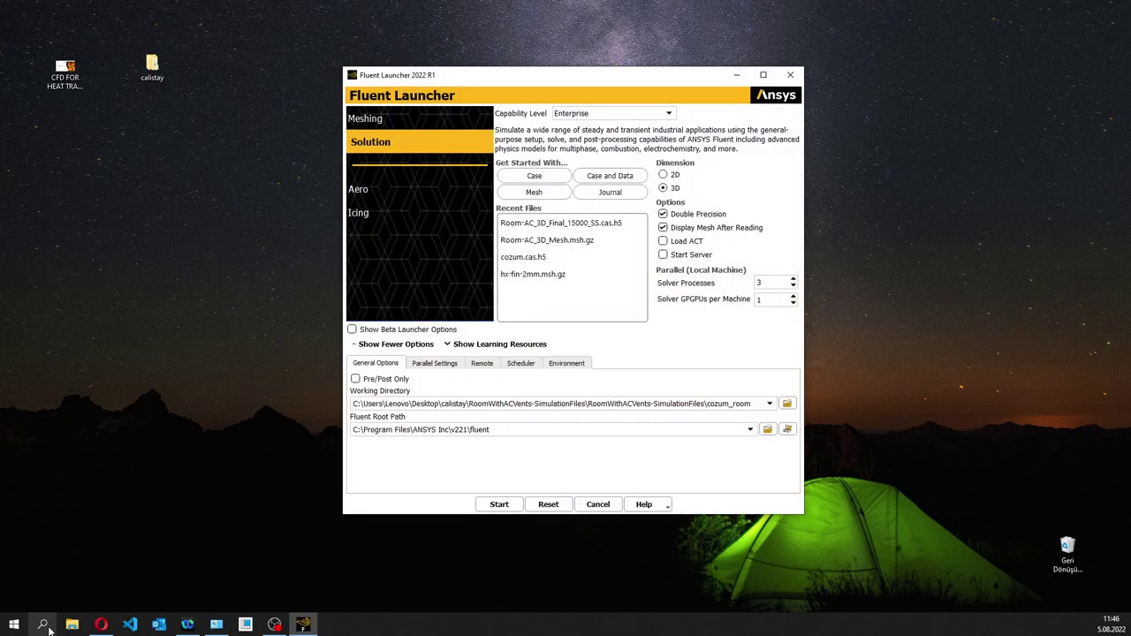
Set the Fluent Launcher working directory to calistay\overset_dynamic_mesh\overset_dynamic_mesh, start a 2D double-precision solution session and dismiss its startup notice.
{"action": "left_click", "coordinate": [786, 403]}
{"action": "left_click", "coordinate": [500, 114]}
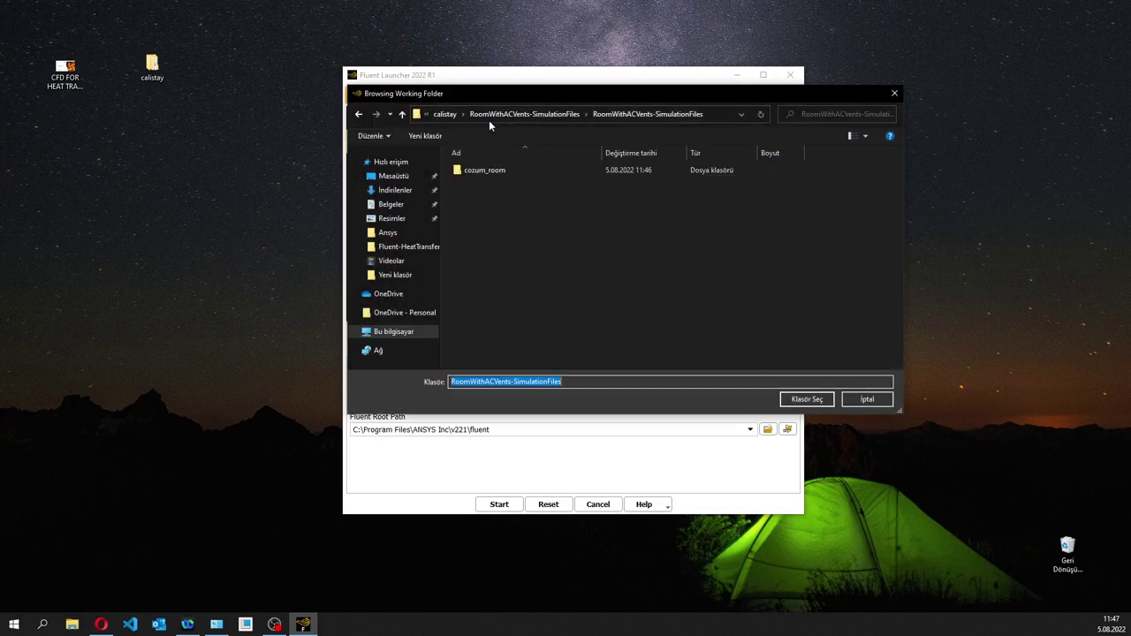
{"action": "left_click", "coordinate": [465, 115]}
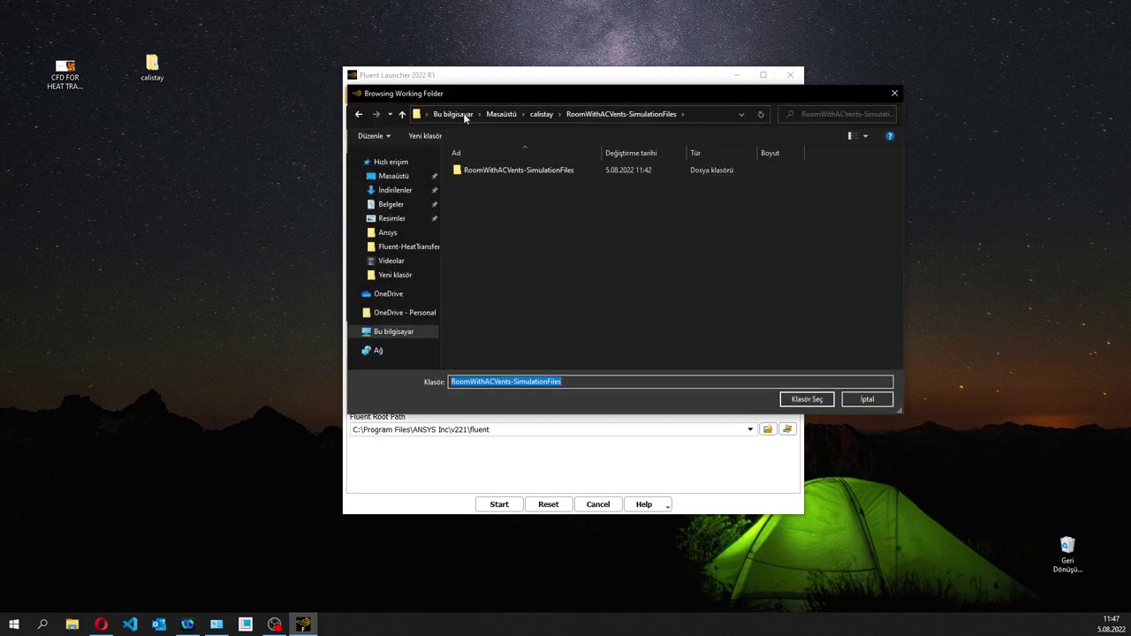
{"action": "left_click", "coordinate": [539, 114]}
{"action": "left_click", "coordinate": [508, 183]}
{"action": "double_click", "coordinate": [508, 183]}
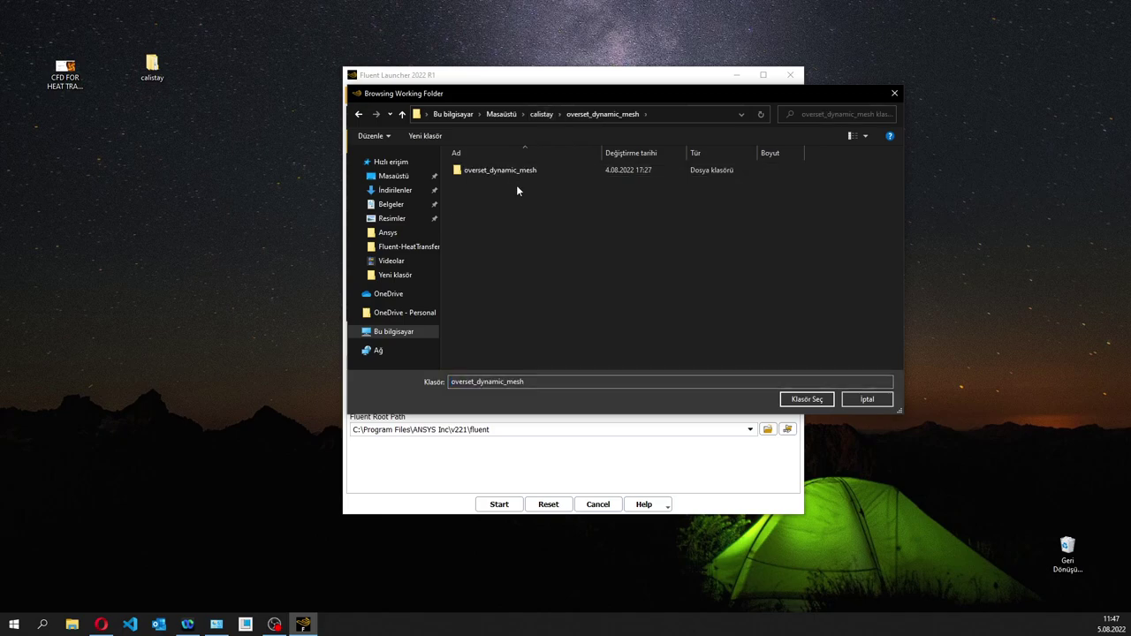
{"action": "double_click", "coordinate": [522, 172]}
{"action": "left_click", "coordinate": [806, 399]}
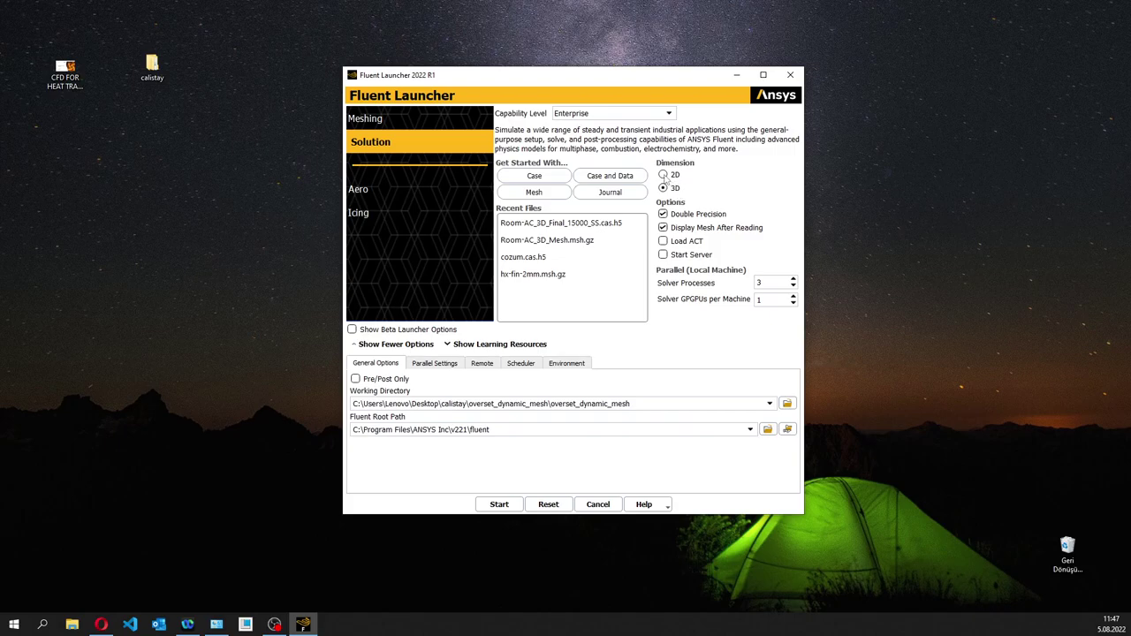
{"action": "left_click", "coordinate": [503, 505]}
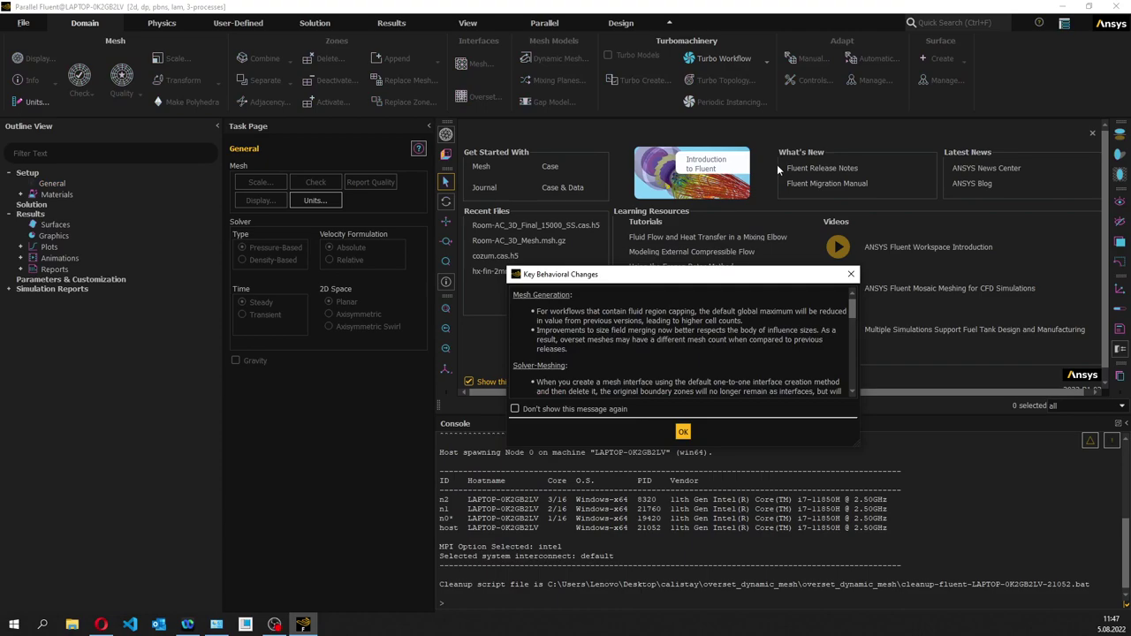
{"action": "left_click", "coordinate": [690, 433]}
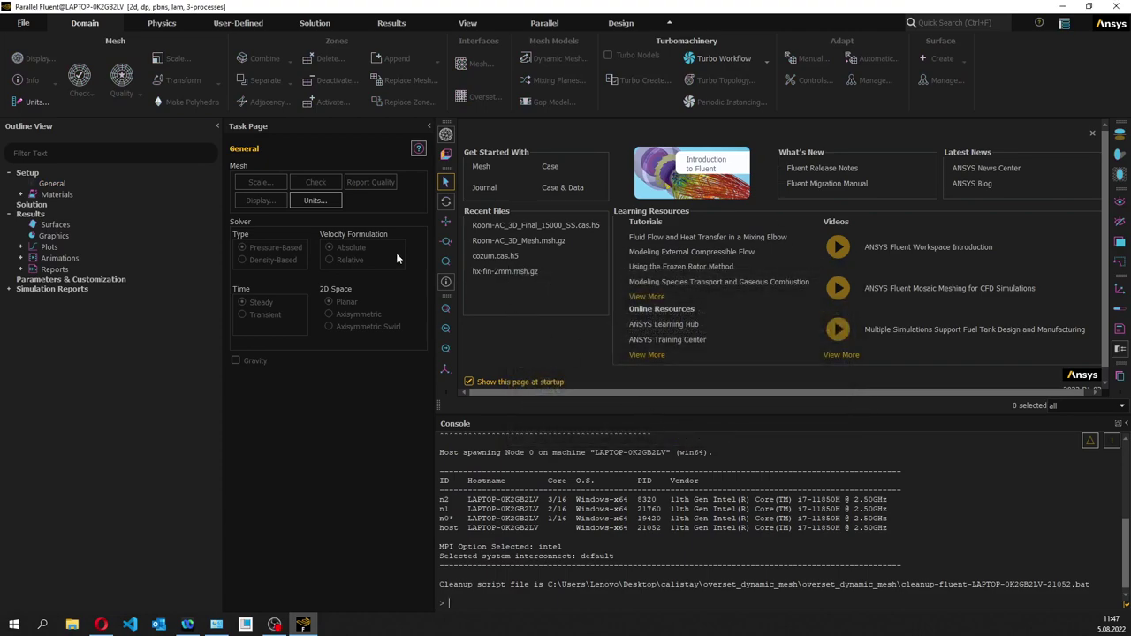
Read the background mesh file Overset-background-mesh.msh with the file filter set to All Mesh Files, displaying the mesh after reading.
{"action": "left_click", "coordinate": [26, 23]}
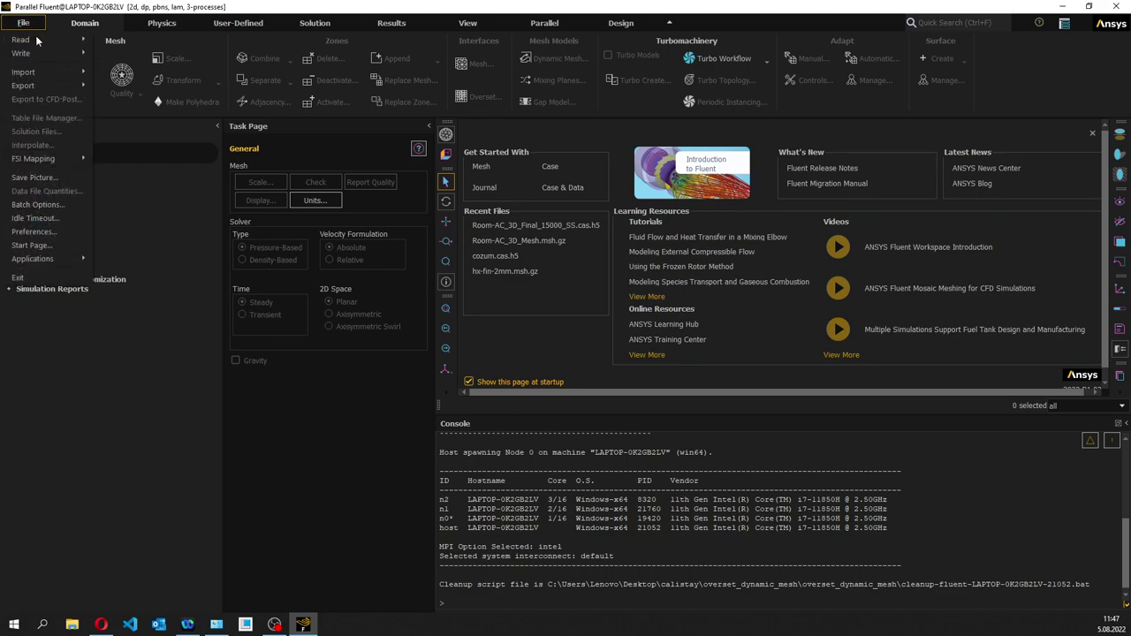
{"action": "mouse_move", "coordinate": [67, 40]}
{"action": "left_click", "coordinate": [113, 42]}
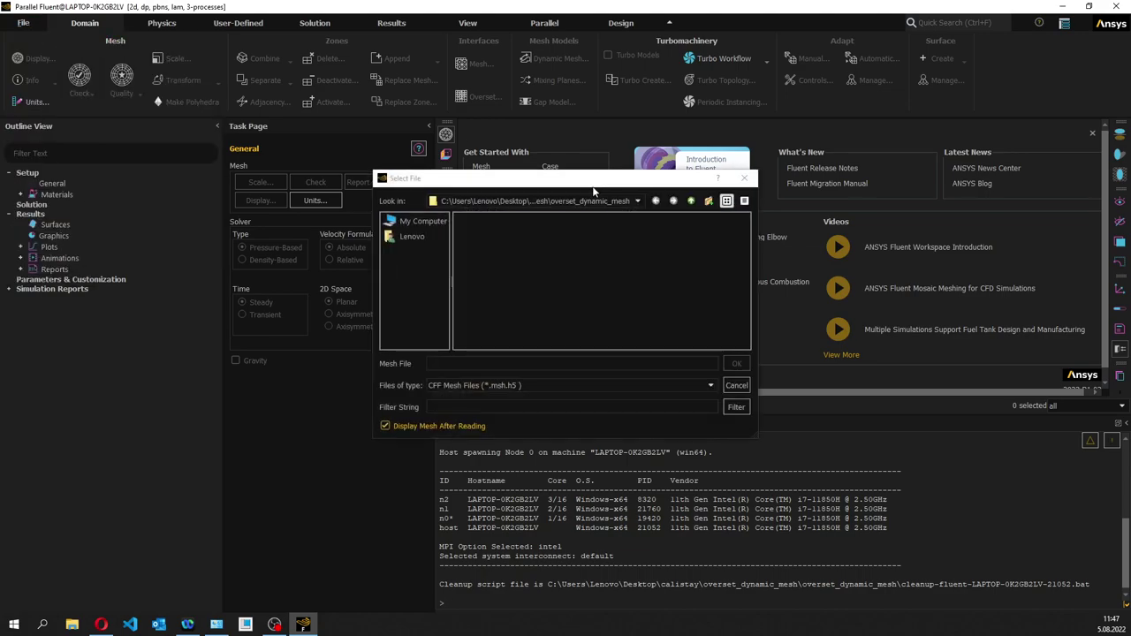
{"action": "left_click", "coordinate": [523, 386]}
{"action": "left_click", "coordinate": [525, 407]}
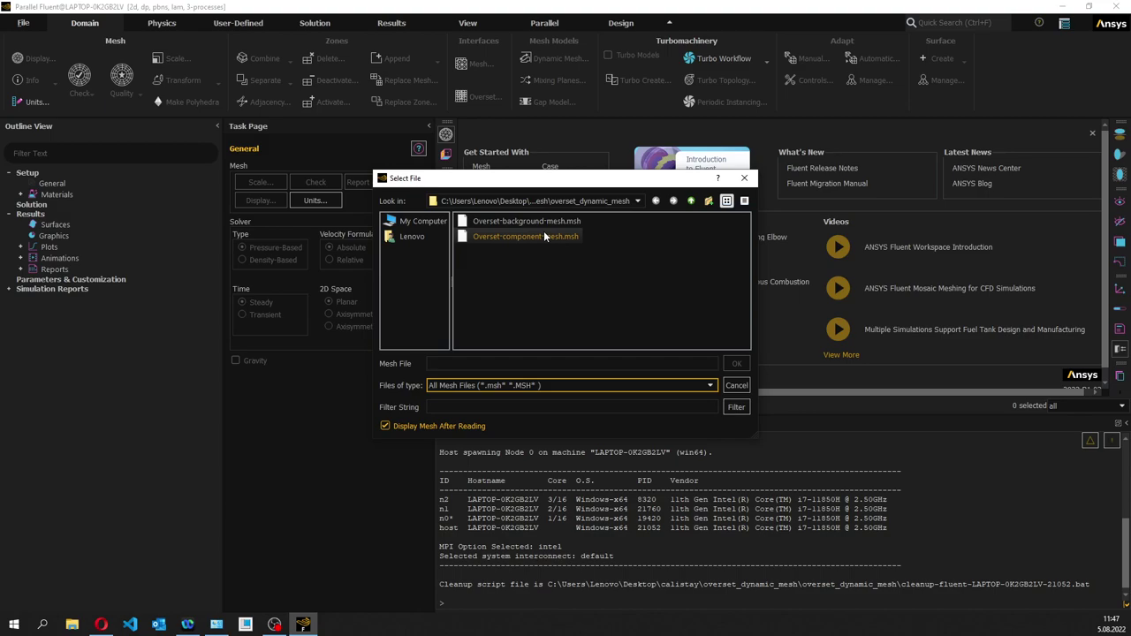
{"action": "left_click", "coordinate": [543, 222]}
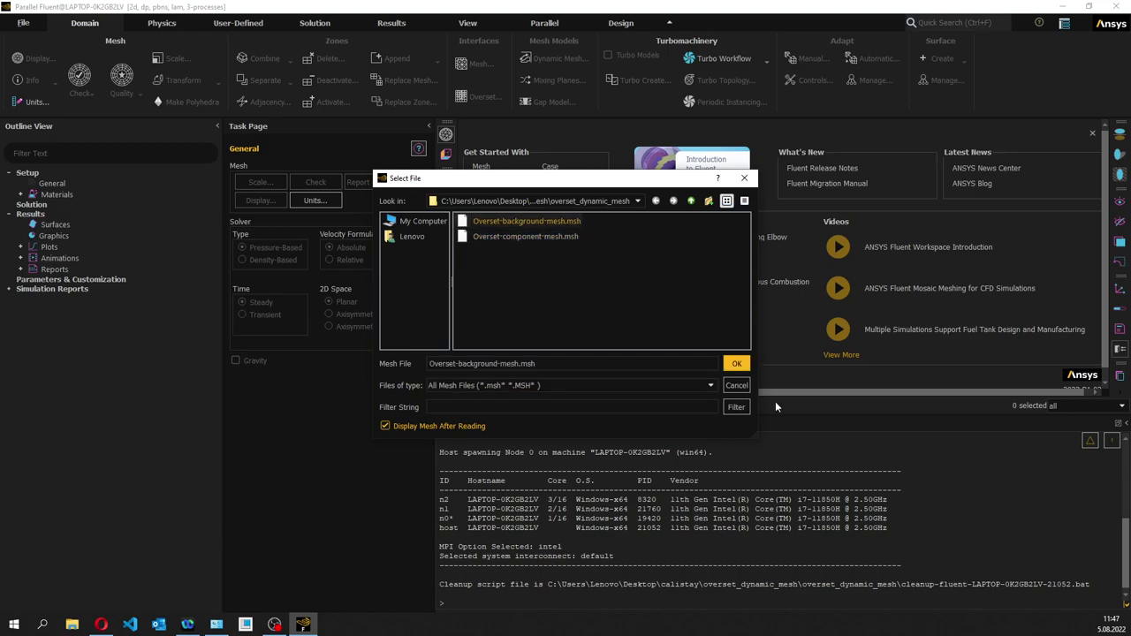
{"action": "left_click", "coordinate": [736, 364]}
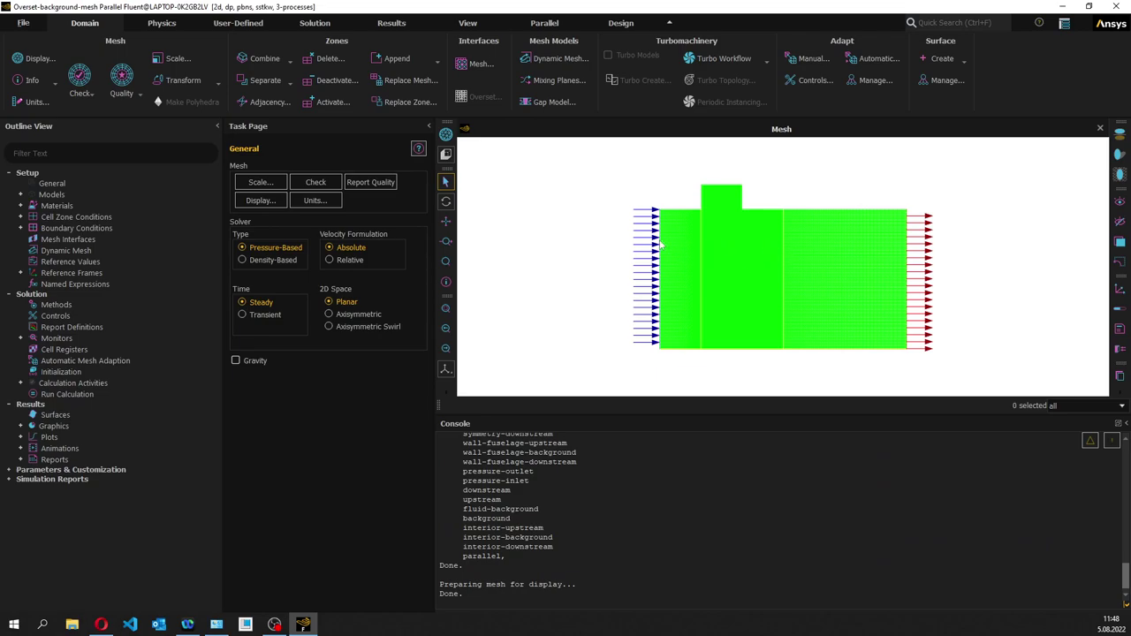
{"action": "scroll", "coordinate": [715, 231], "scroll_direction": "up", "scroll_amount": 4}
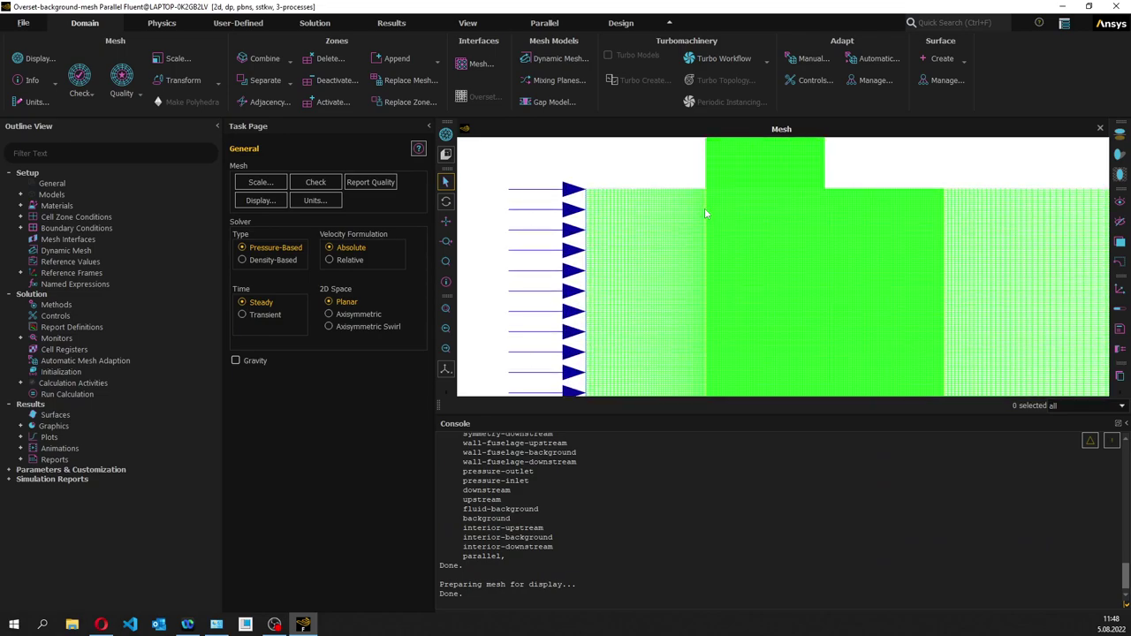
{"action": "scroll", "coordinate": [860, 279], "scroll_direction": "down", "scroll_amount": 2}
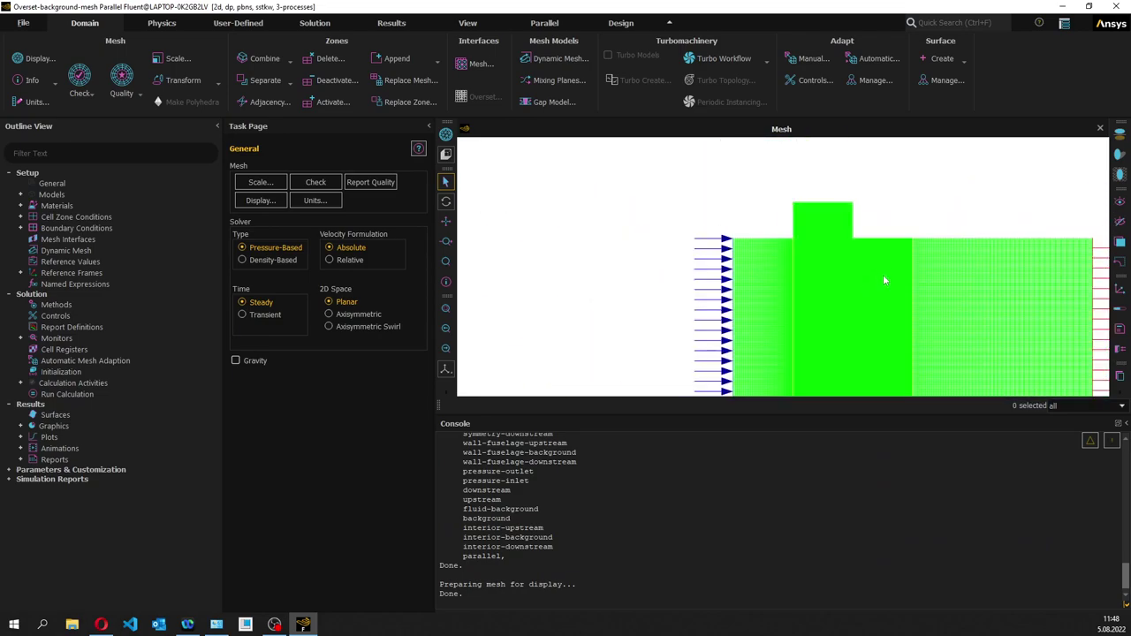
{"action": "scroll", "coordinate": [884, 281], "scroll_direction": "down", "scroll_amount": 2}
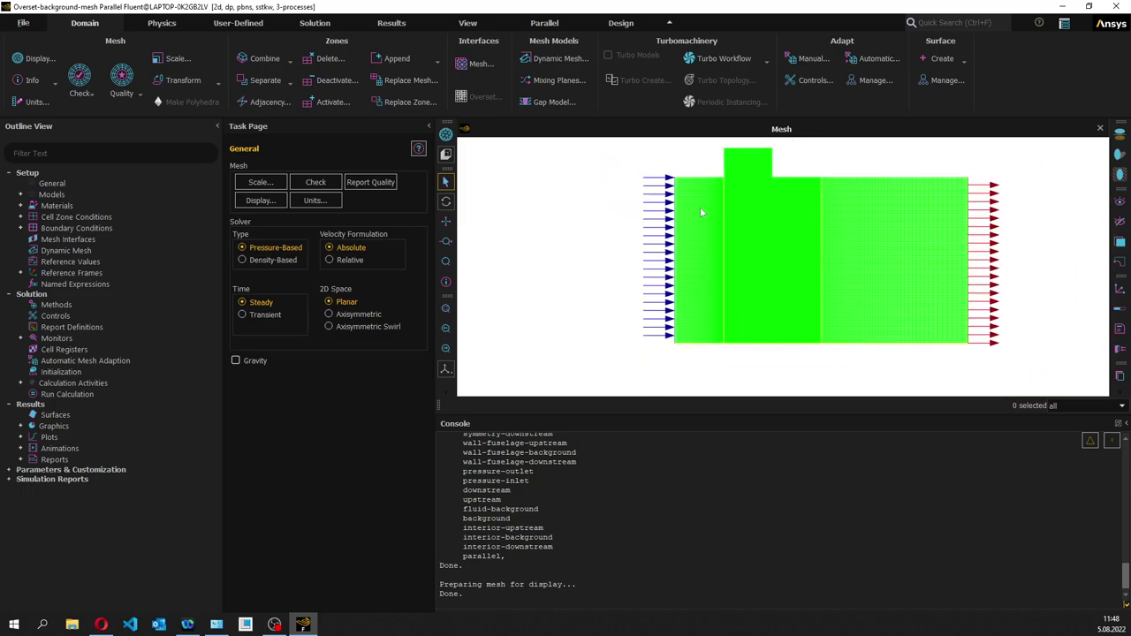
Create a mesh interface with prefix downsteam-background from the zones interface-background-downstream and interface-downstream-background.
{"action": "left_click", "coordinate": [478, 63]}
{"action": "left_click_drag", "start_coordinate": [575, 276], "coordinate": [442, 208]}
{"action": "left_click_drag", "start_coordinate": [467, 268], "coordinate": [484, 288]}
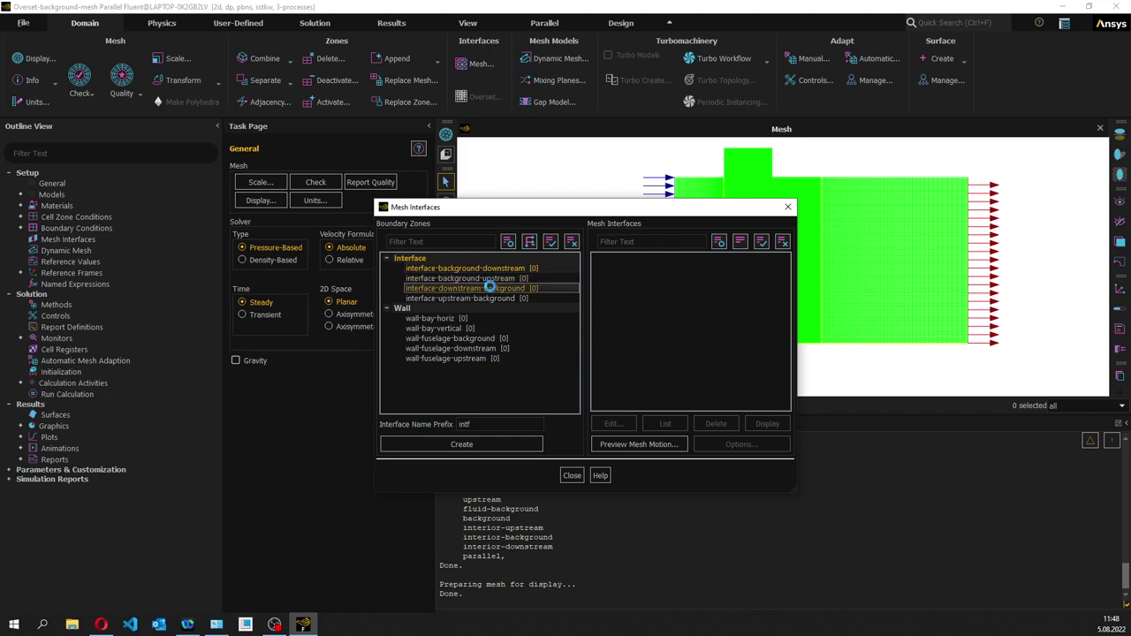
{"action": "double_click", "coordinate": [460, 424]}
{"action": "type", "text": "c"}
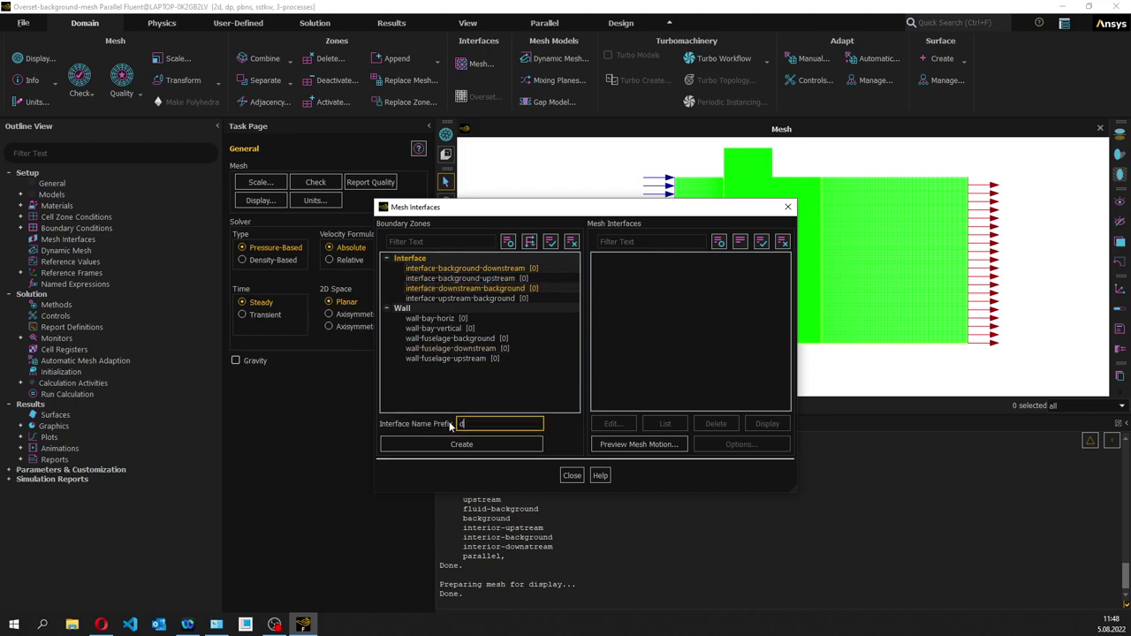
{"action": "type", "text": "ownsteam-background"}
{"action": "left_click", "coordinate": [461, 443]}
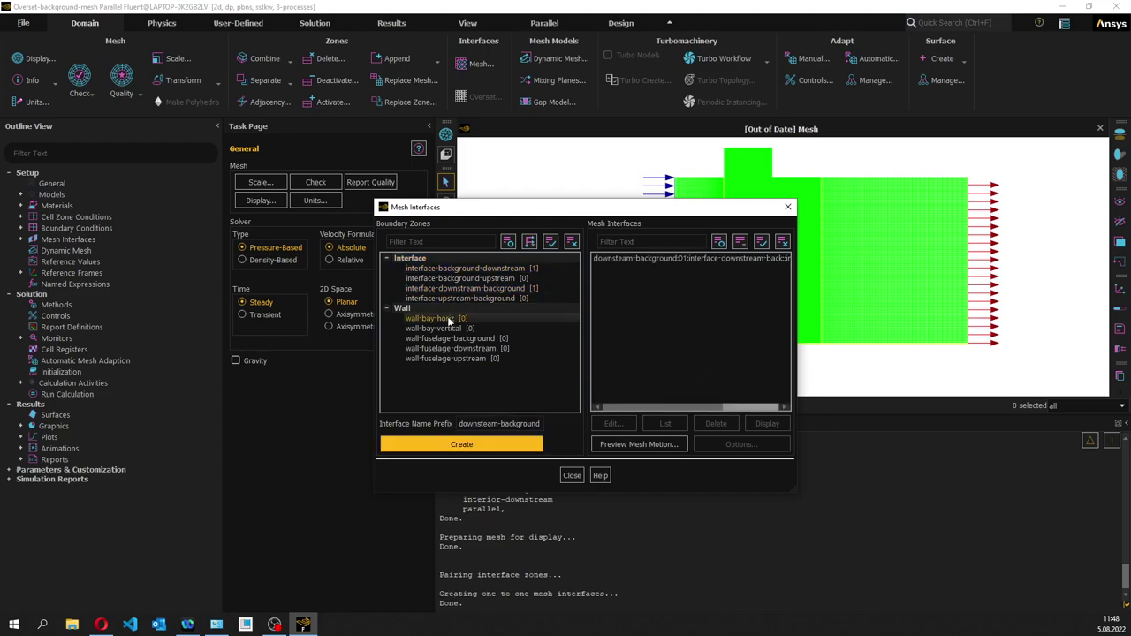
Create a mesh interface with prefix upstream-background from interface-background-upstream and interface-upstream-background, finishing the mesh interface setup.
{"action": "left_click", "coordinate": [459, 278]}
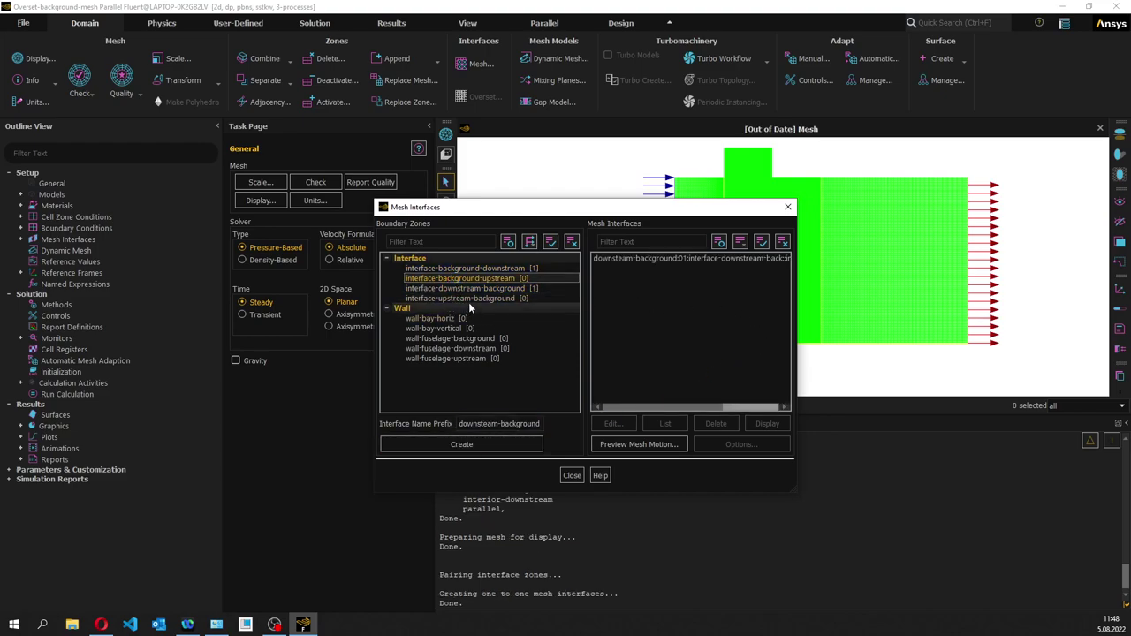
{"action": "left_click", "coordinate": [469, 299], "text": "ctrl"}
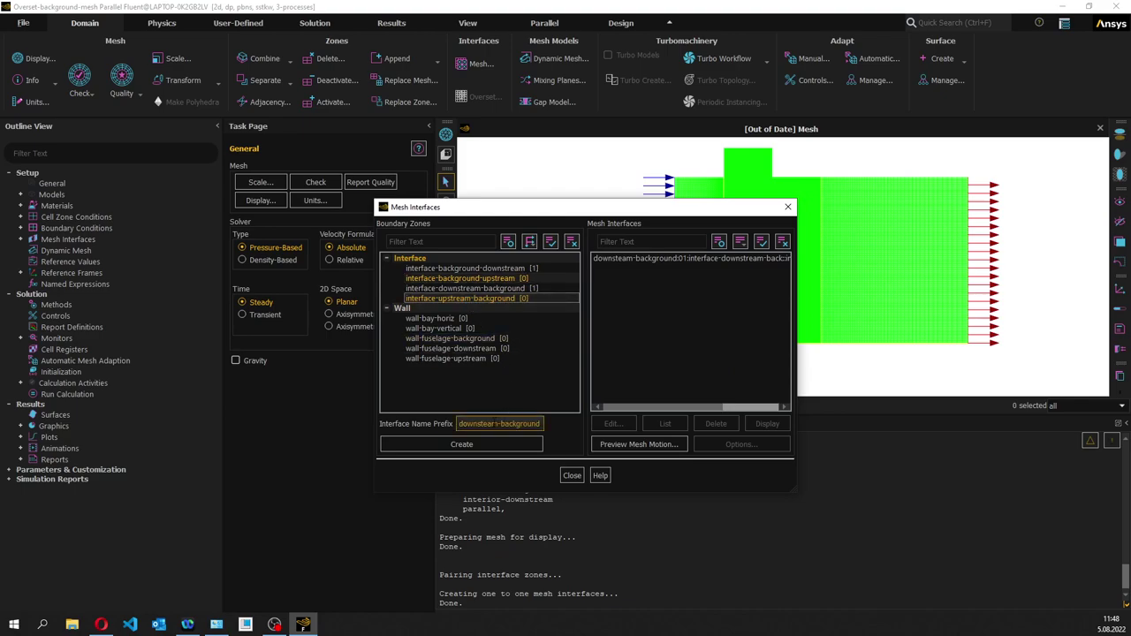
{"action": "left_click_drag", "start_coordinate": [499, 424], "coordinate": [420, 424]}
{"action": "type", "text": "up"}
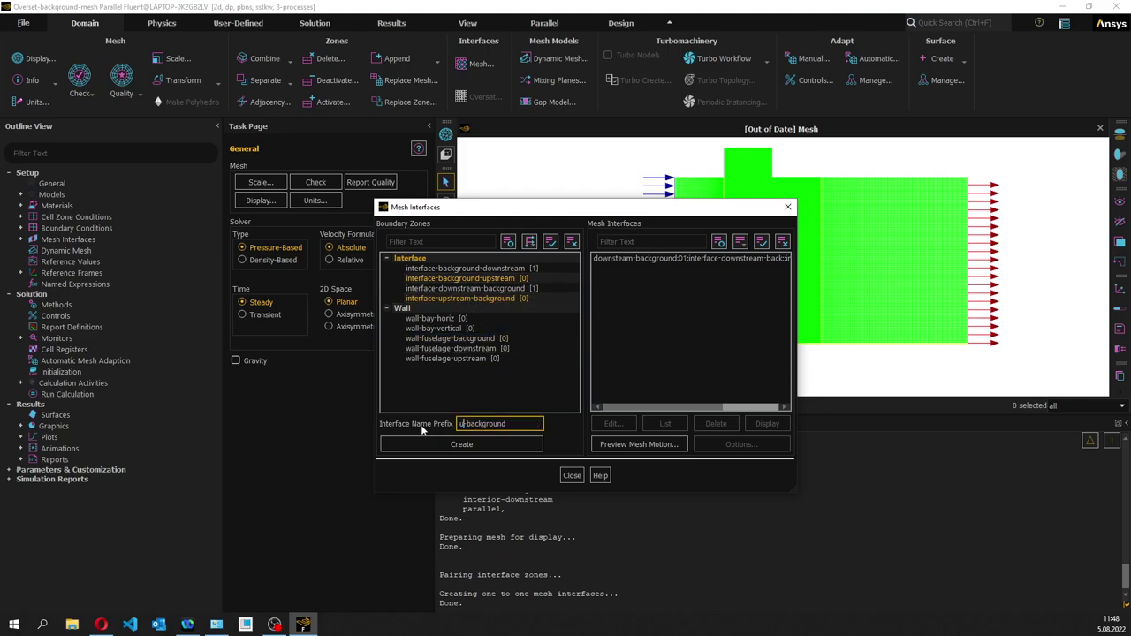
{"action": "type", "text": "stream-"}
{"action": "left_click", "coordinate": [444, 444]}
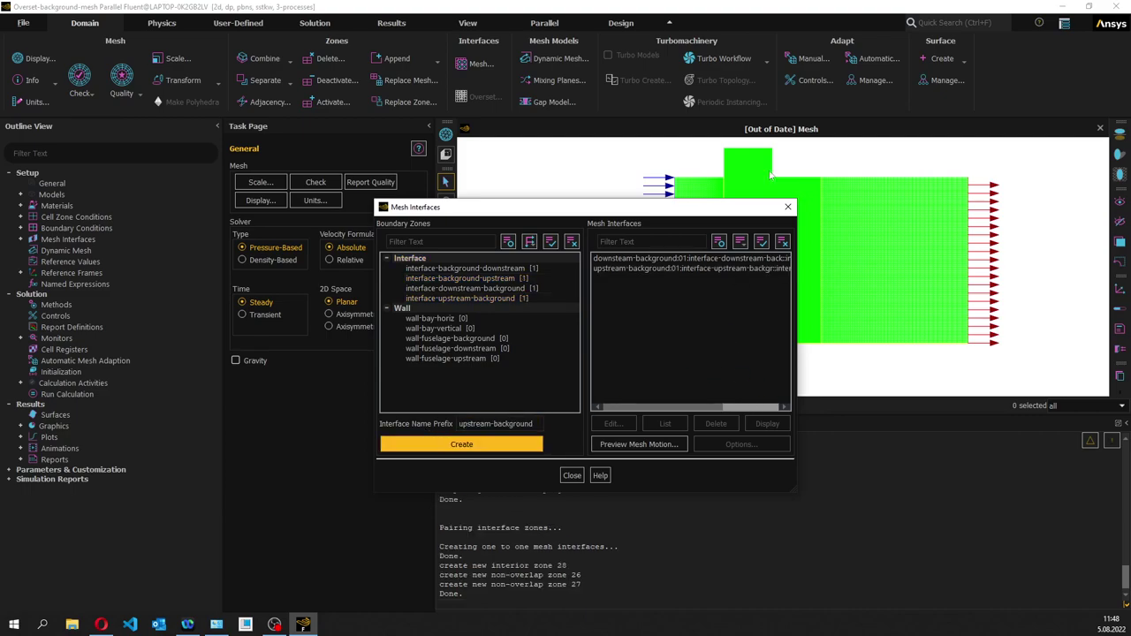
{"action": "left_click", "coordinate": [787, 207]}
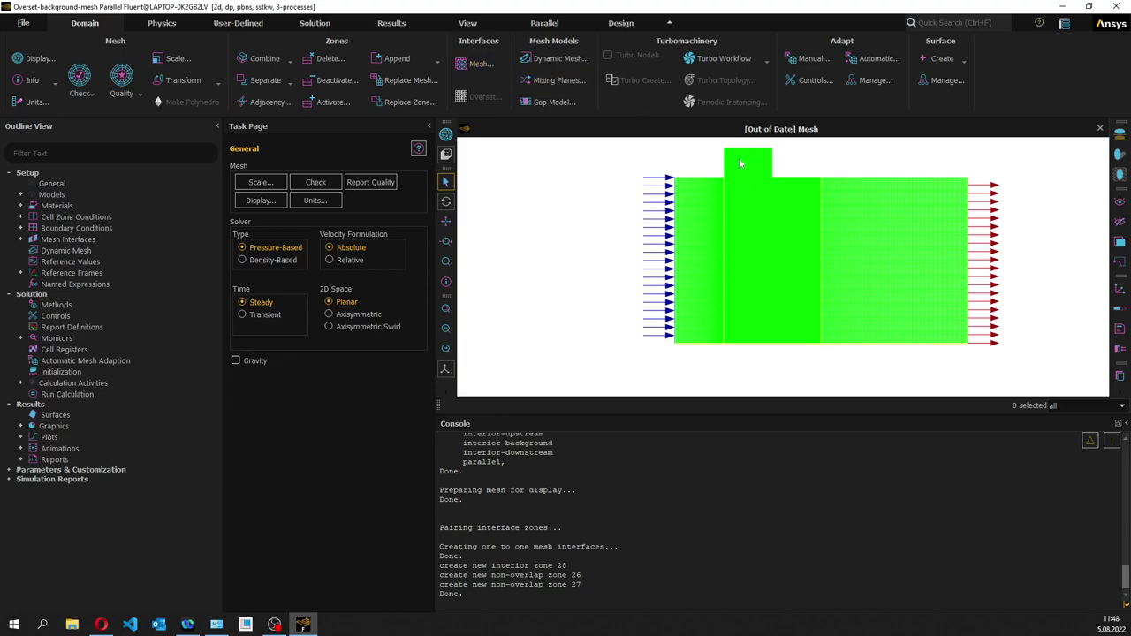
Append the component mesh file Overset-component-mesh.msh to the loaded background mesh and acknowledge the zone ID warning.
{"action": "left_click", "coordinate": [433, 59]}
{"action": "left_click", "coordinate": [410, 77]}
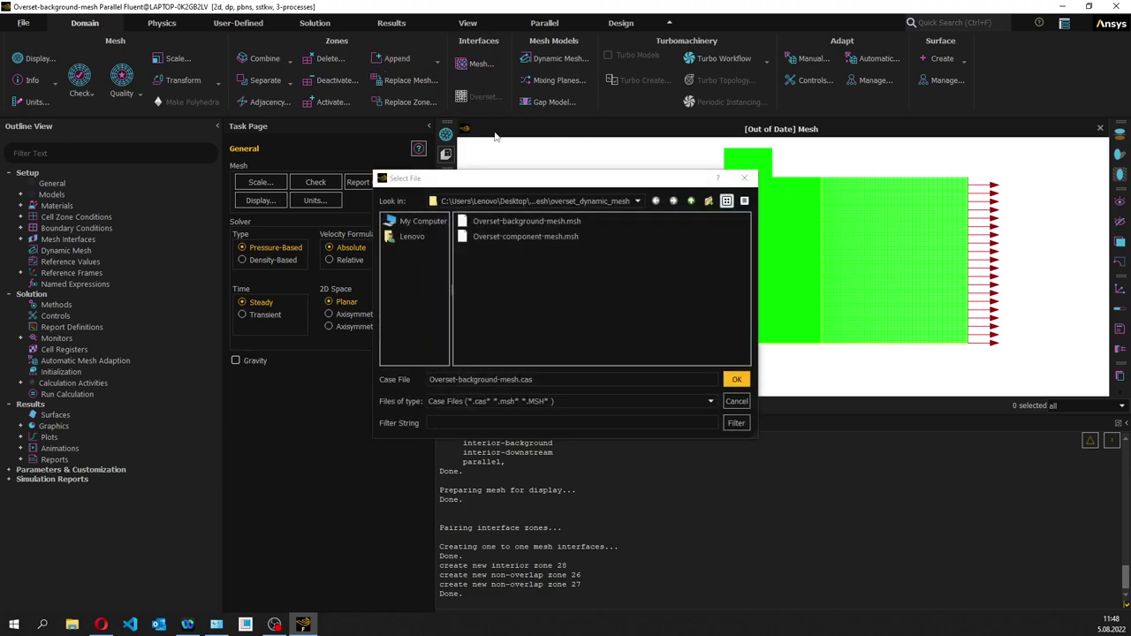
{"action": "left_click", "coordinate": [508, 237]}
{"action": "left_click", "coordinate": [736, 379]}
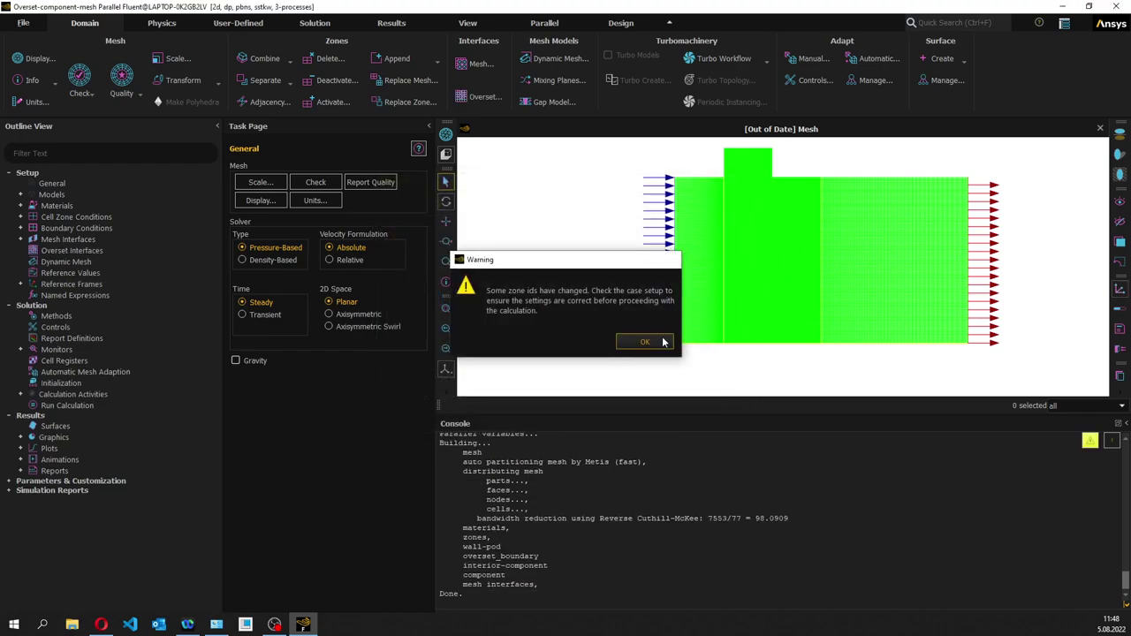
{"action": "left_click", "coordinate": [664, 342]}
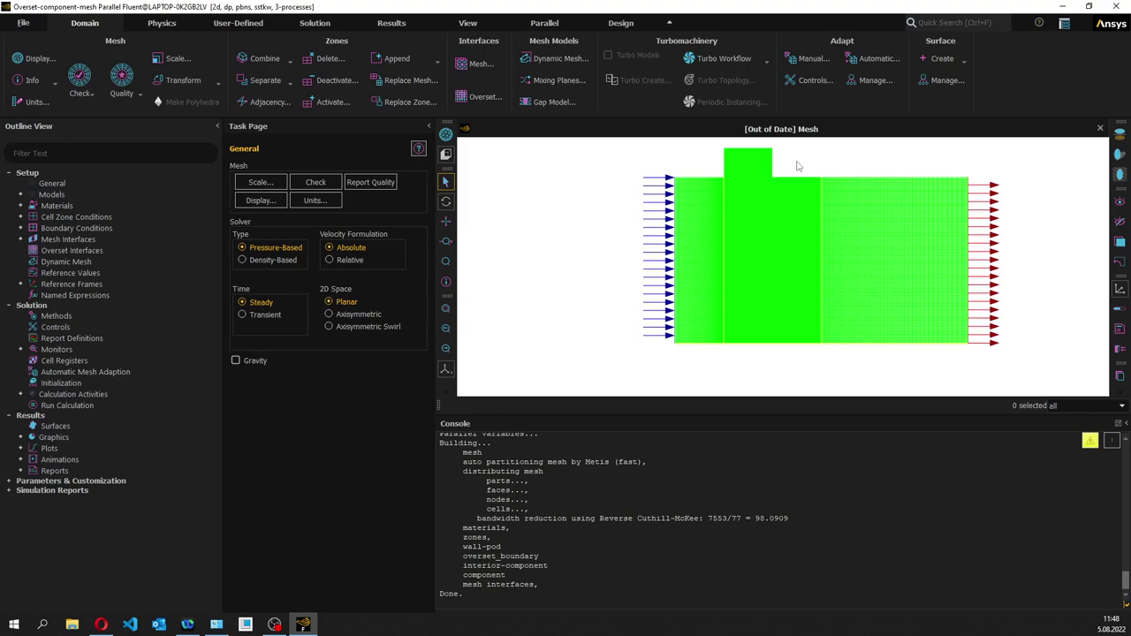
Refresh the mesh display to include the appended component and examine the cells around the pod body and the surrounding bay.
{"action": "right_click", "coordinate": [554, 230]}
{"action": "left_click", "coordinate": [568, 237]}
{"action": "scroll", "coordinate": [745, 157], "scroll_direction": "up", "scroll_amount": 2}
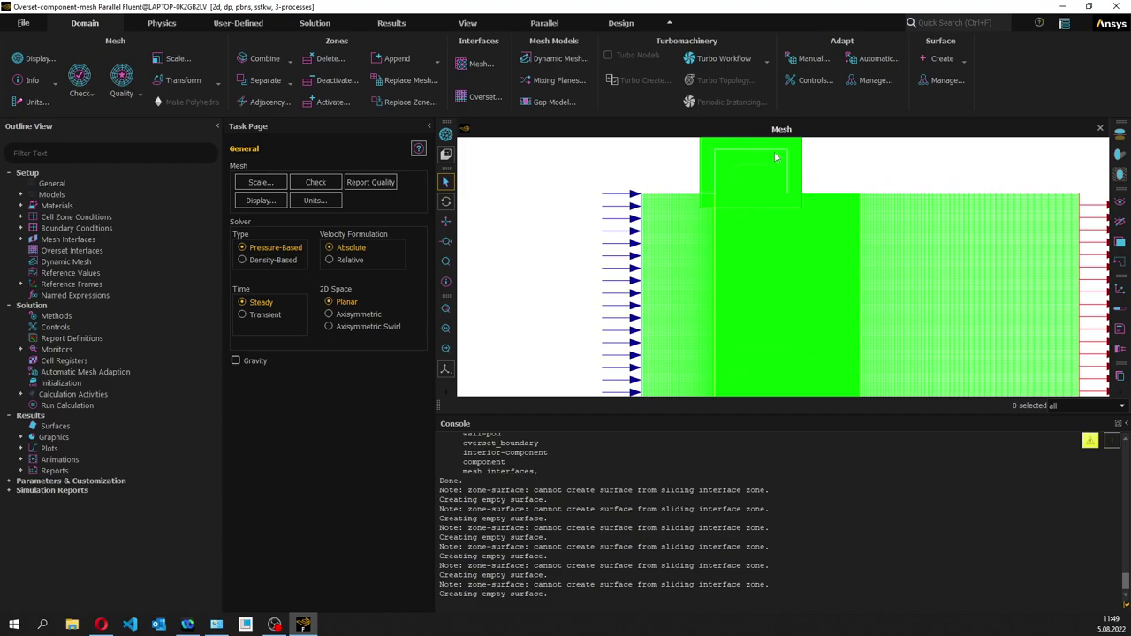
{"action": "scroll", "coordinate": [775, 158], "scroll_direction": "up", "scroll_amount": 3}
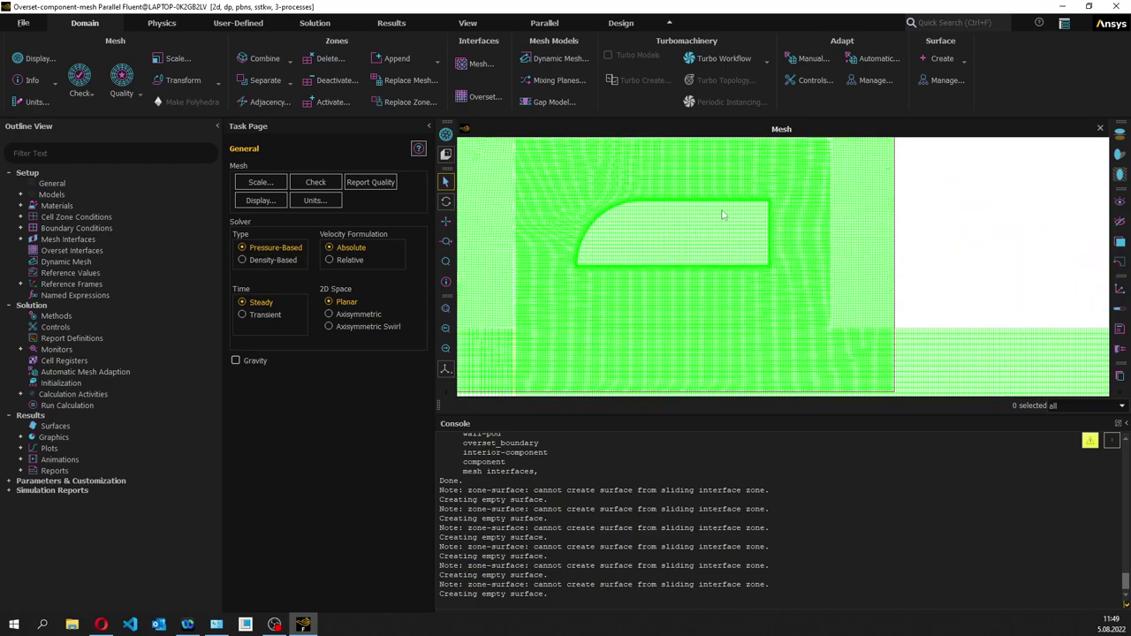
{"action": "scroll", "coordinate": [754, 209], "scroll_direction": "down", "scroll_amount": 2}
{"action": "scroll", "coordinate": [753, 213], "scroll_direction": "down", "scroll_amount": 1}
{"action": "scroll", "coordinate": [654, 179], "scroll_direction": "up", "scroll_amount": 2}
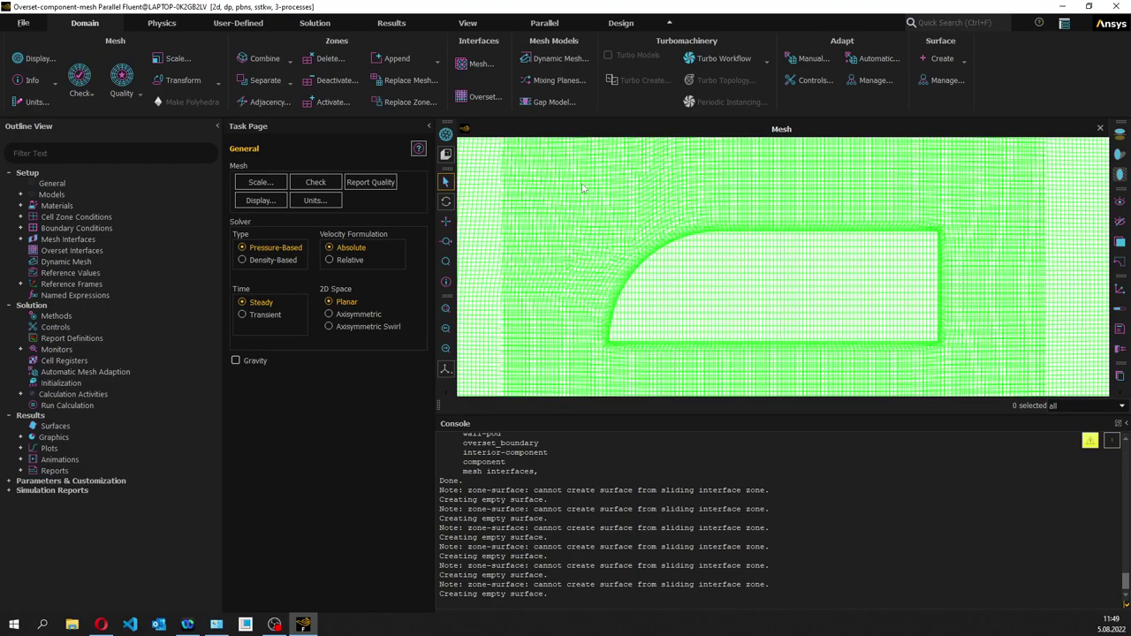
{"action": "scroll", "coordinate": [546, 315], "scroll_direction": "down", "scroll_amount": 3}
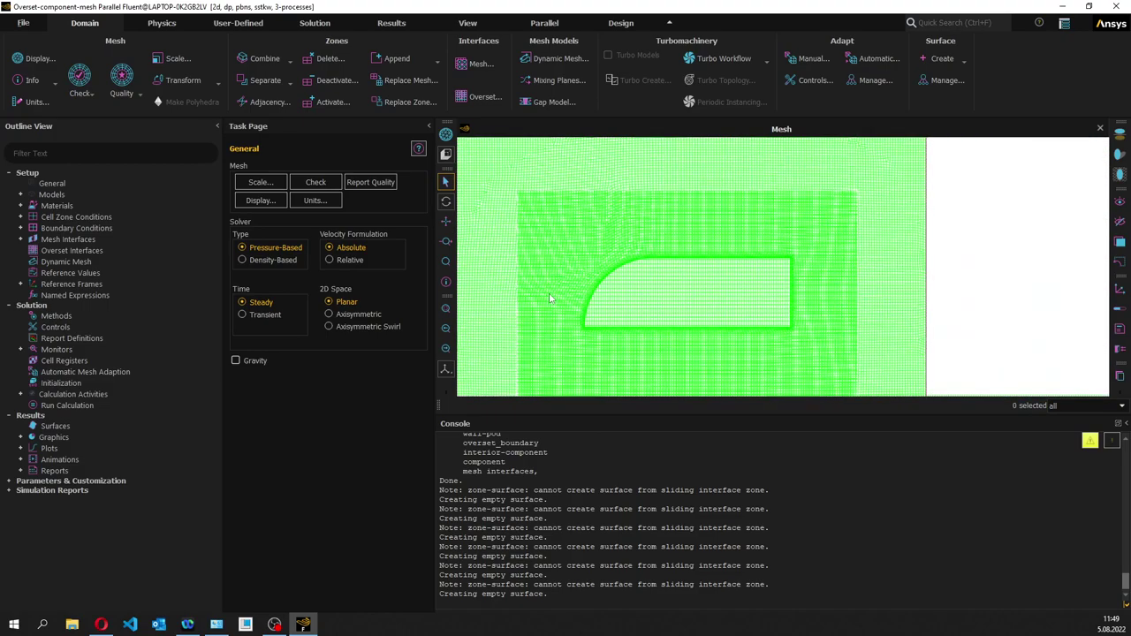